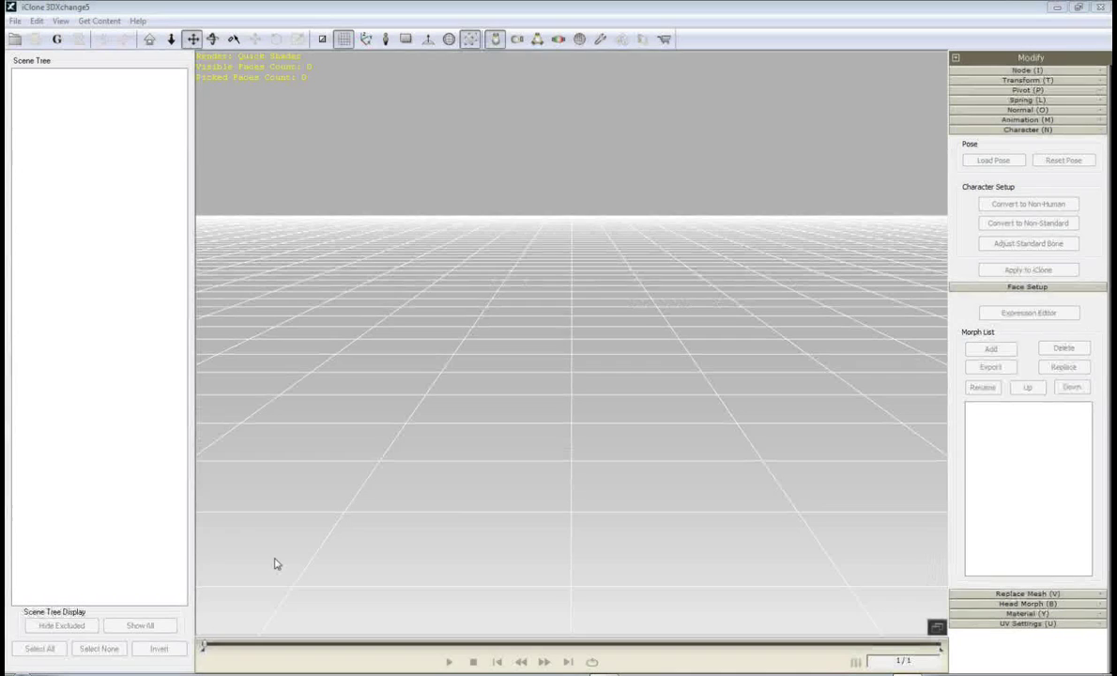
# Import SAM.fbx from the file browser and accept the default FBX import settings
pyautogui.click(14, 41)
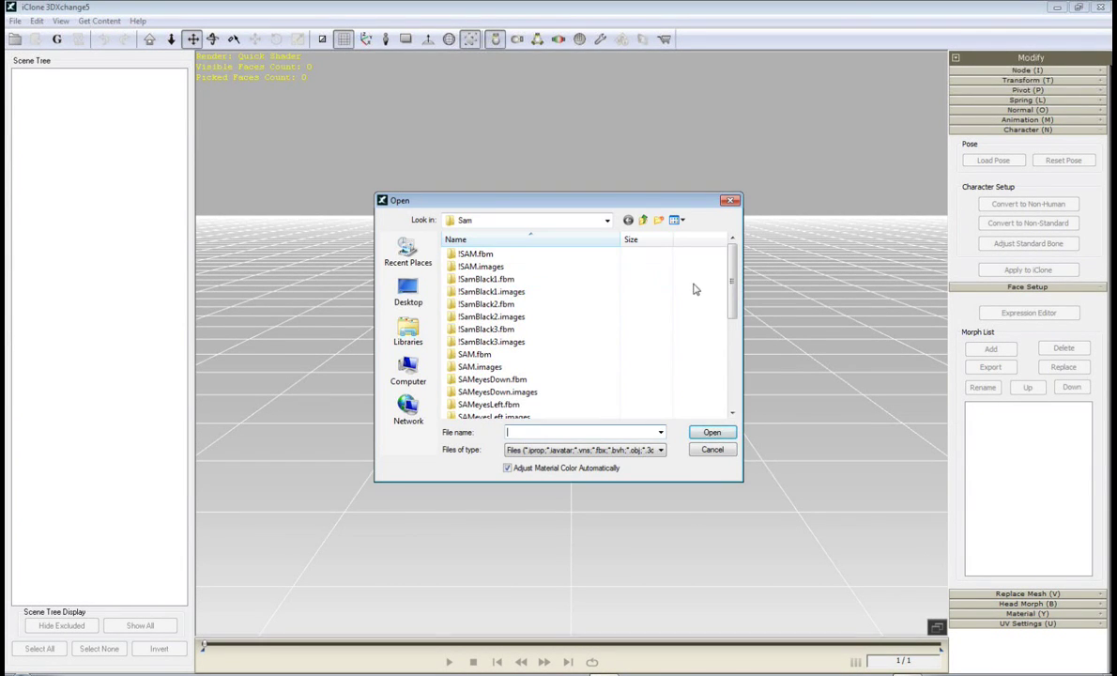
pyautogui.moveTo(731, 291); pyautogui.dragTo(729, 399)
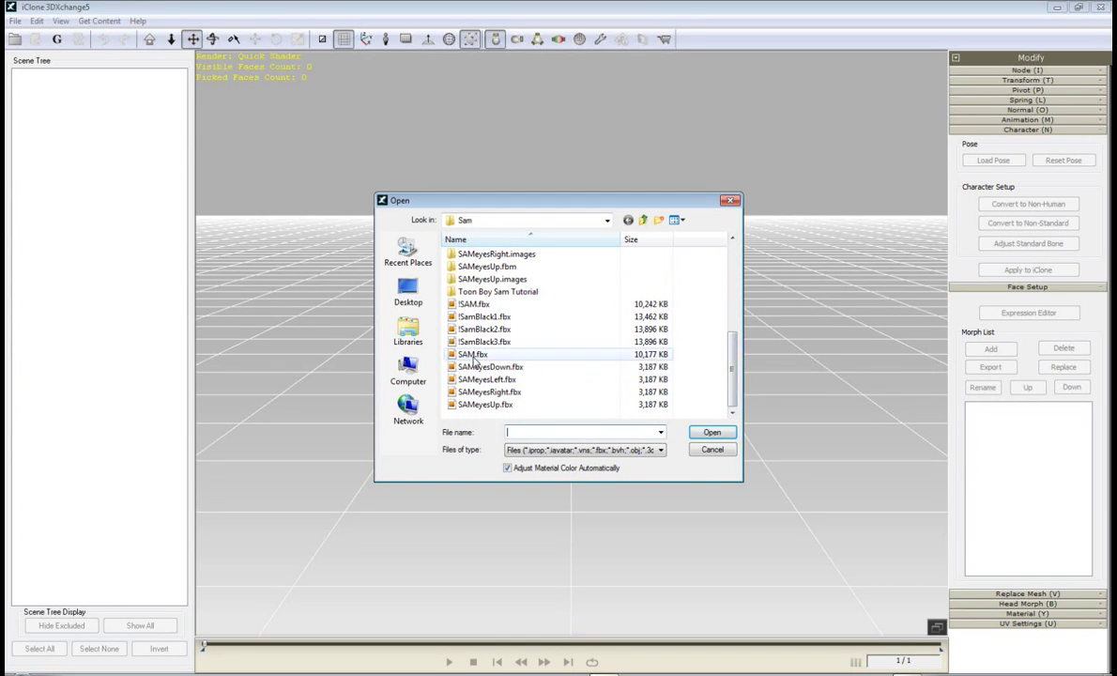
pyautogui.click(577, 355)
pyautogui.click(713, 433)
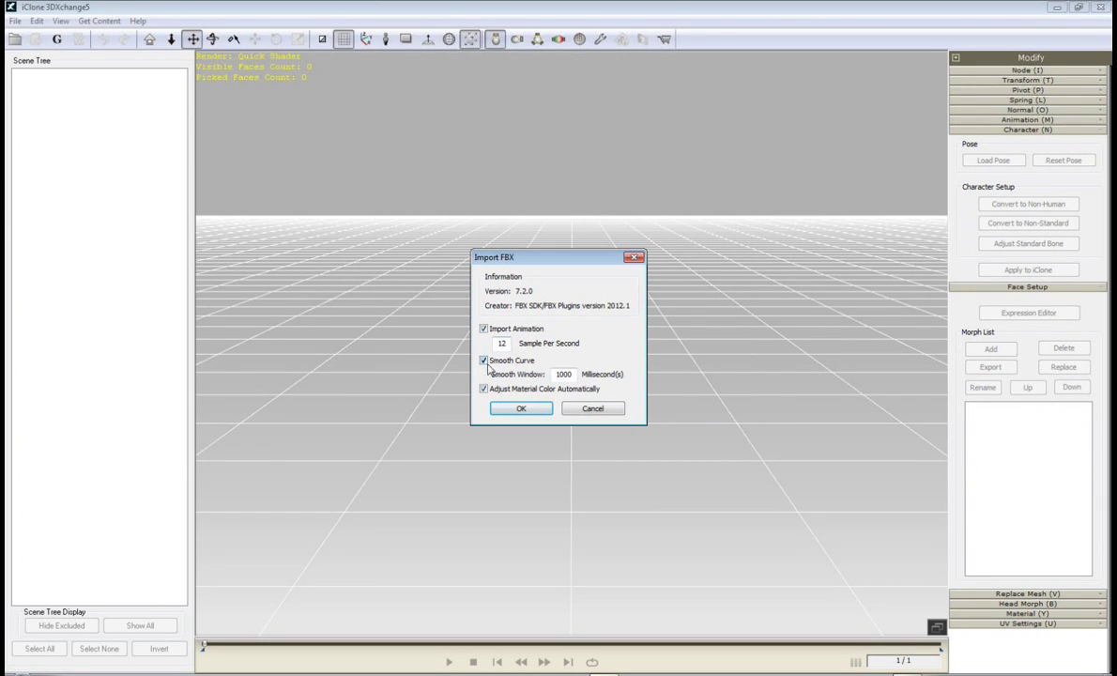
pyautogui.click(532, 410)
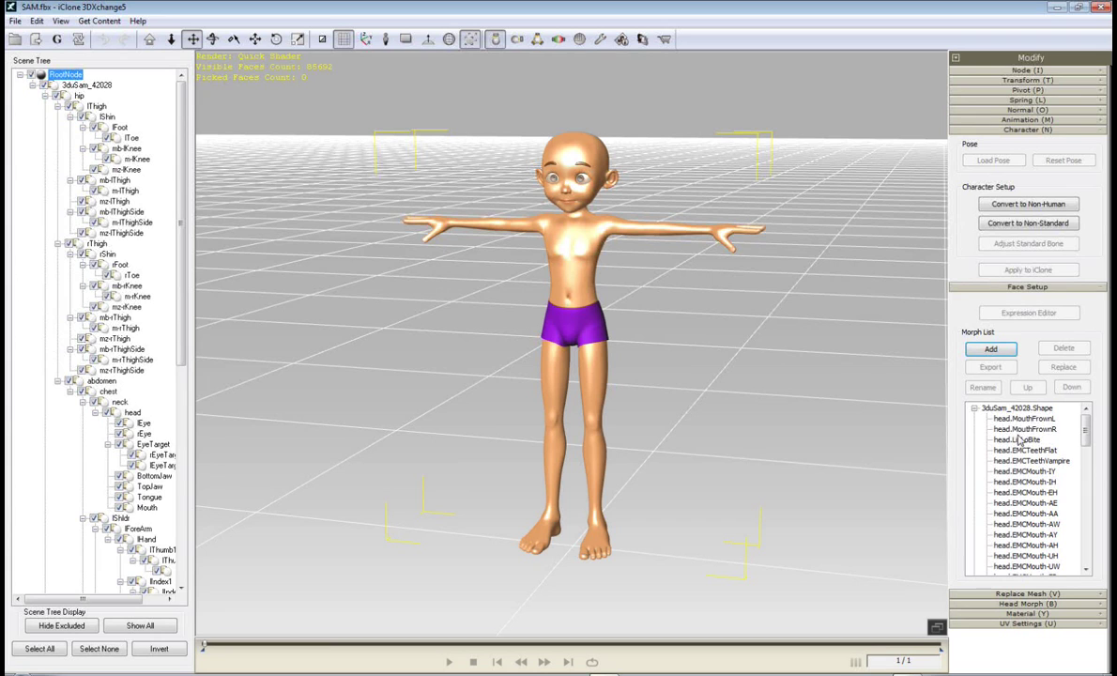
# Select 3duSam_42028.Shape and step down through its mouth and face morphs one by one
pyautogui.click(1019, 408)
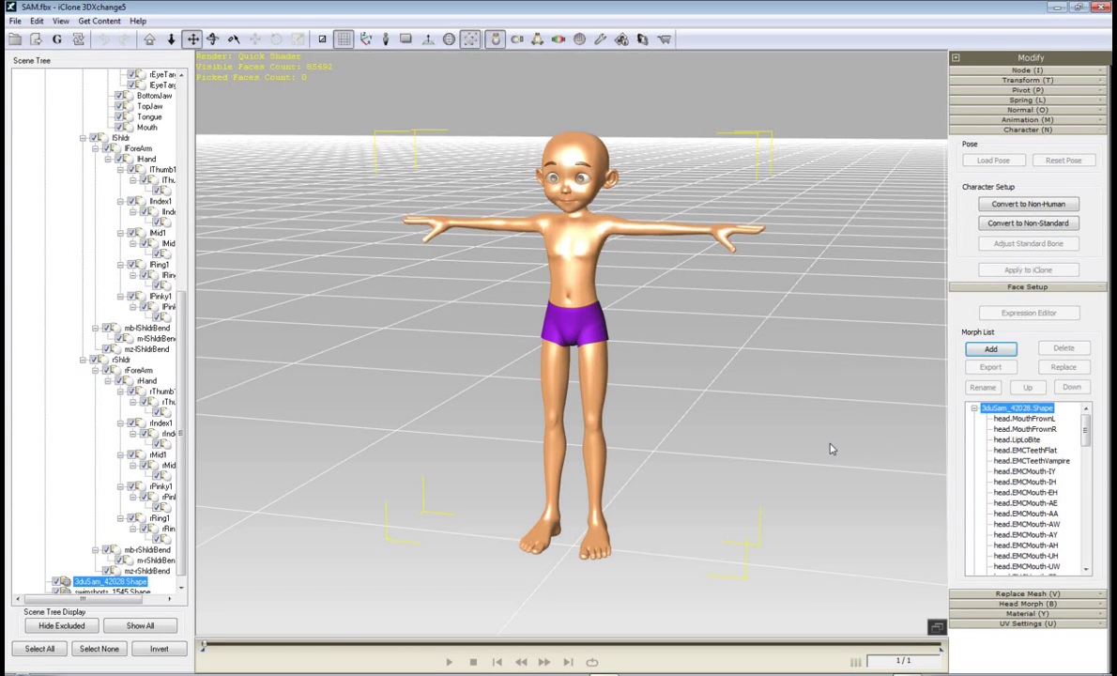
pyautogui.press('Down')
pyautogui.press('Down')
pyautogui.press('Down')
pyautogui.press('Down')
pyautogui.press('Down')
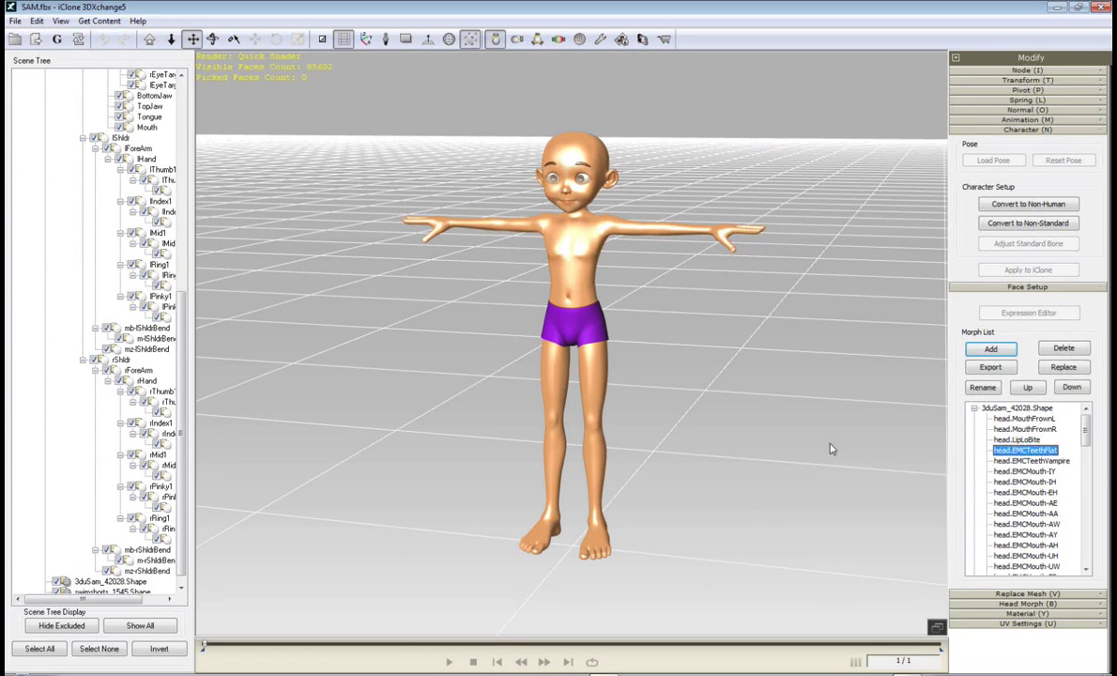
pyautogui.press('Down')
pyautogui.press('Down')
pyautogui.press('Down')
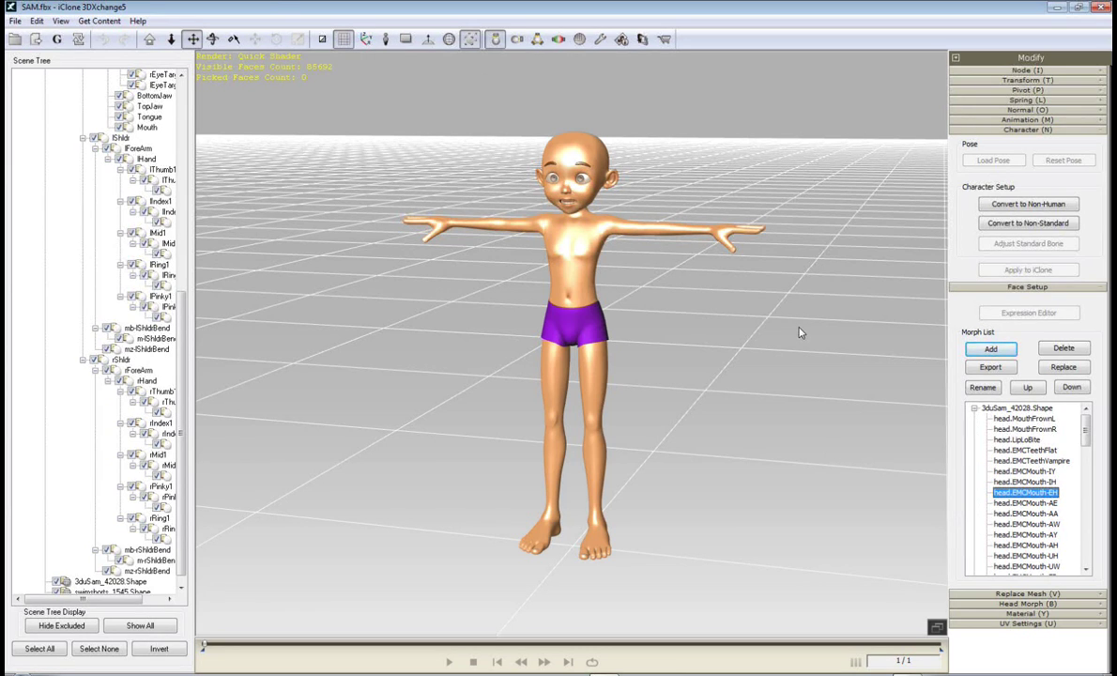
pyautogui.press('Down')
pyautogui.press('Down')
pyautogui.press('Down')
pyautogui.press('Down')
pyautogui.press('Down')
pyautogui.press('Down')
pyautogui.press('Down')
pyautogui.press('Down')
pyautogui.press('Down')
pyautogui.press('Down')
pyautogui.press('Down')
pyautogui.press('Down')
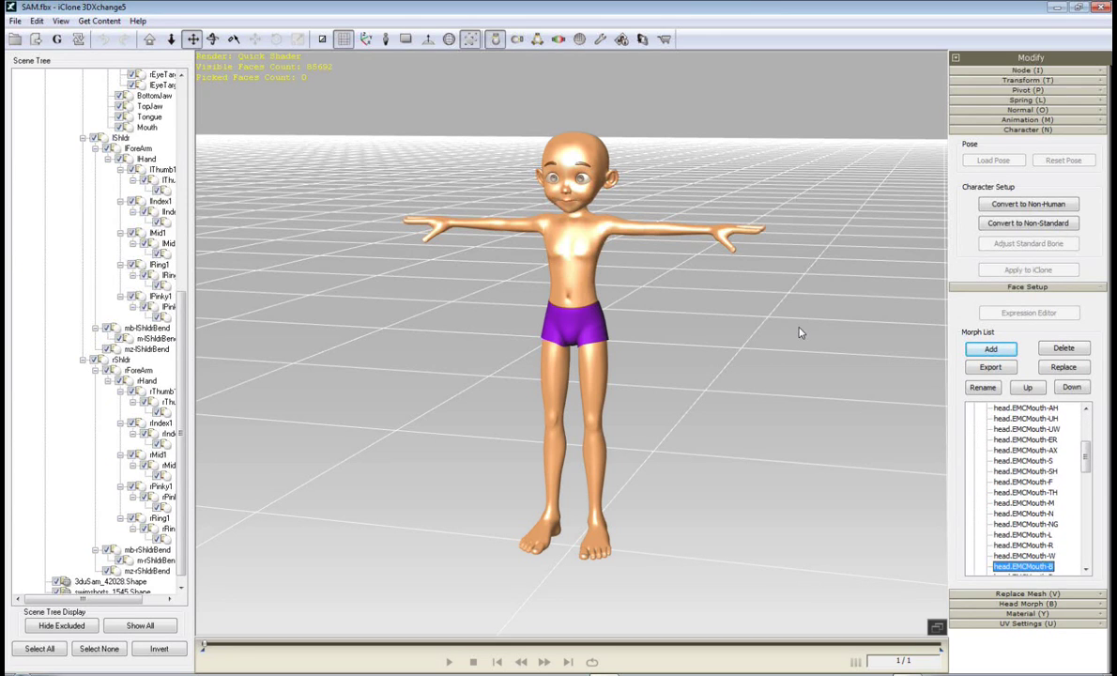
pyautogui.press('Down')
pyautogui.press('Down')
pyautogui.press('Down')
pyautogui.press('Down')
pyautogui.press('Down')
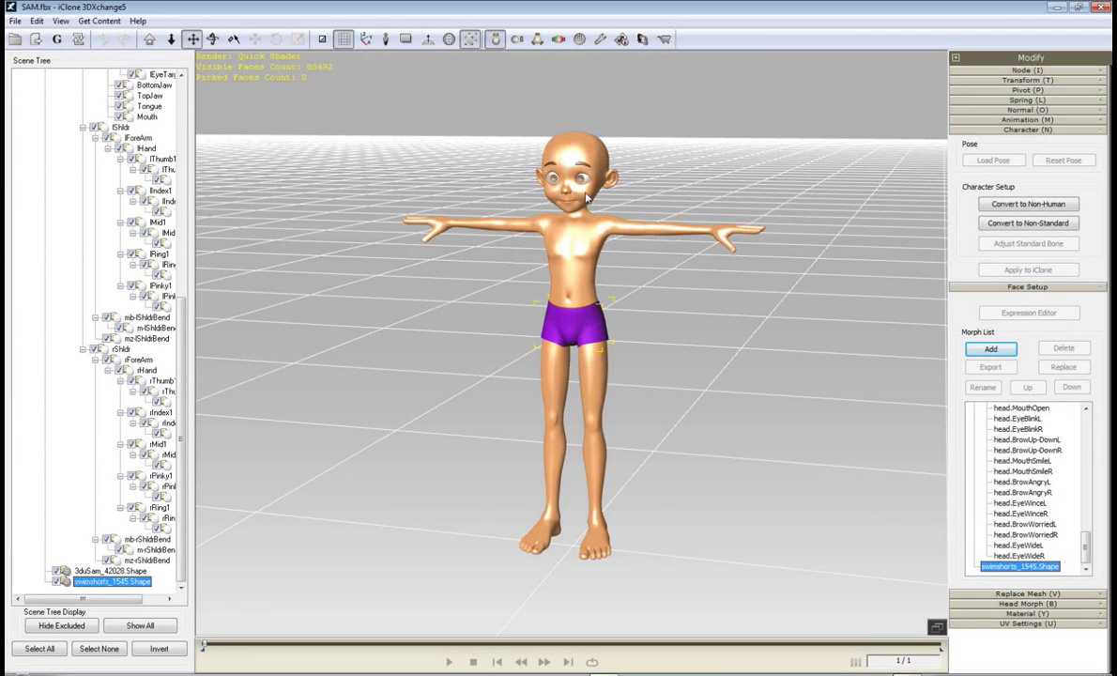
# Add SAMeyesDown, SAMeyesLeft, SAMeyesRight and SAMeyesUp .fbx files together as new morphs
pyautogui.click(992, 350)
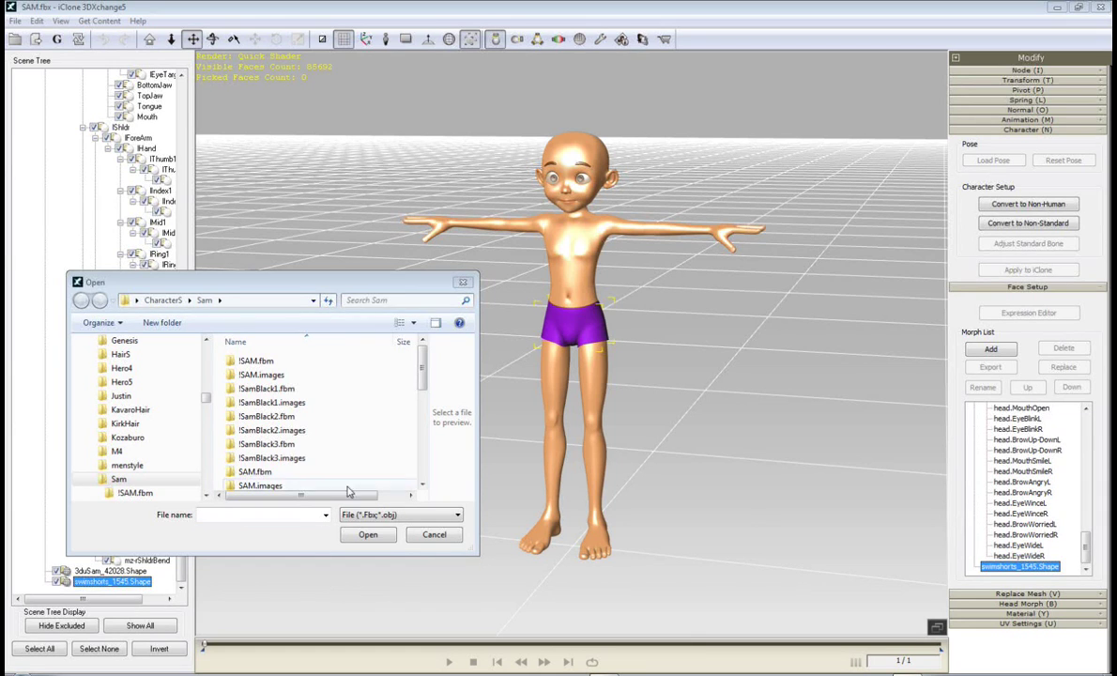
pyautogui.moveTo(418, 364); pyautogui.dragTo(423, 458)
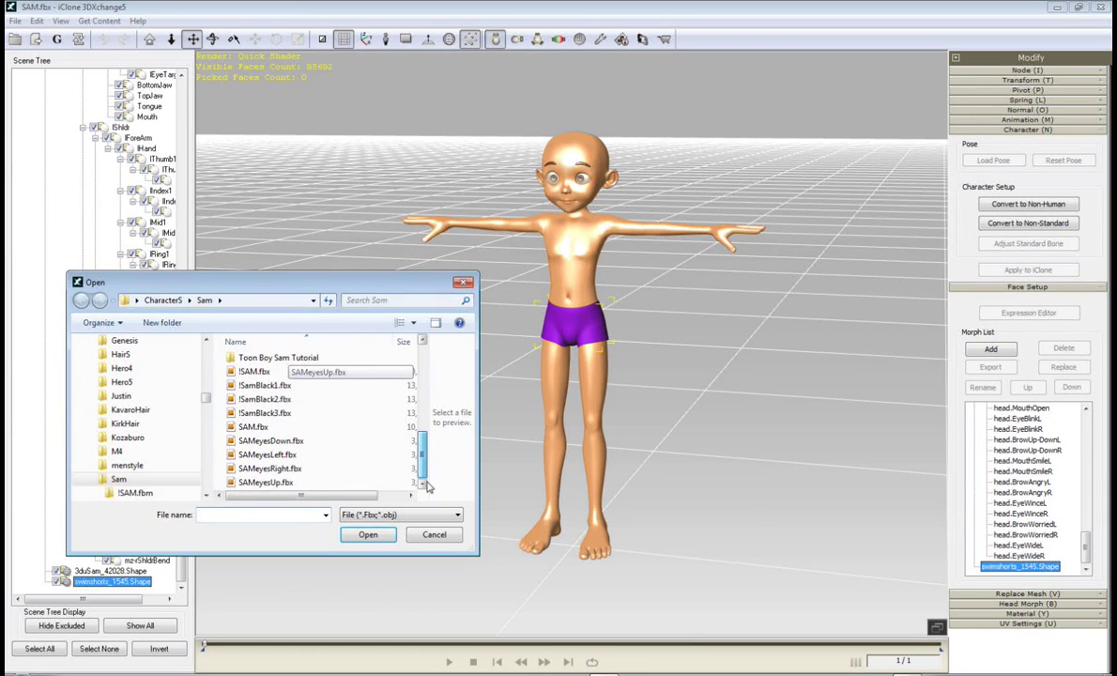
pyautogui.click(272, 440)
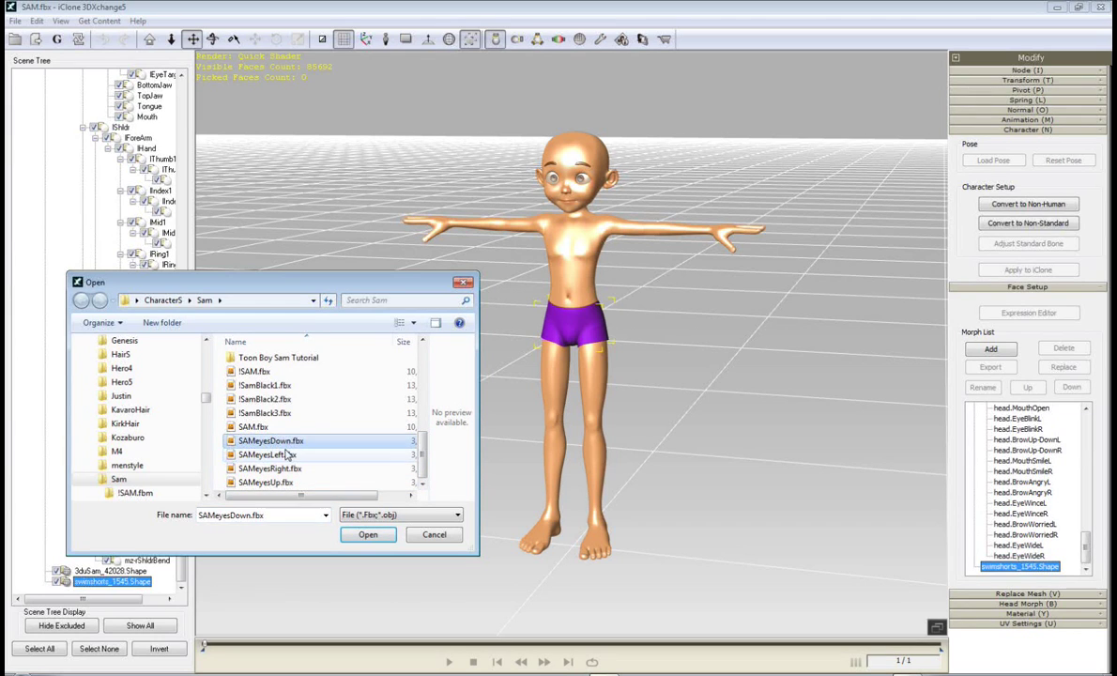
pyautogui.keyDown('ctrl'); pyautogui.click(286, 455); pyautogui.keyUp('ctrl')
pyautogui.keyDown('ctrl'); pyautogui.click(288, 467); pyautogui.keyUp('ctrl')
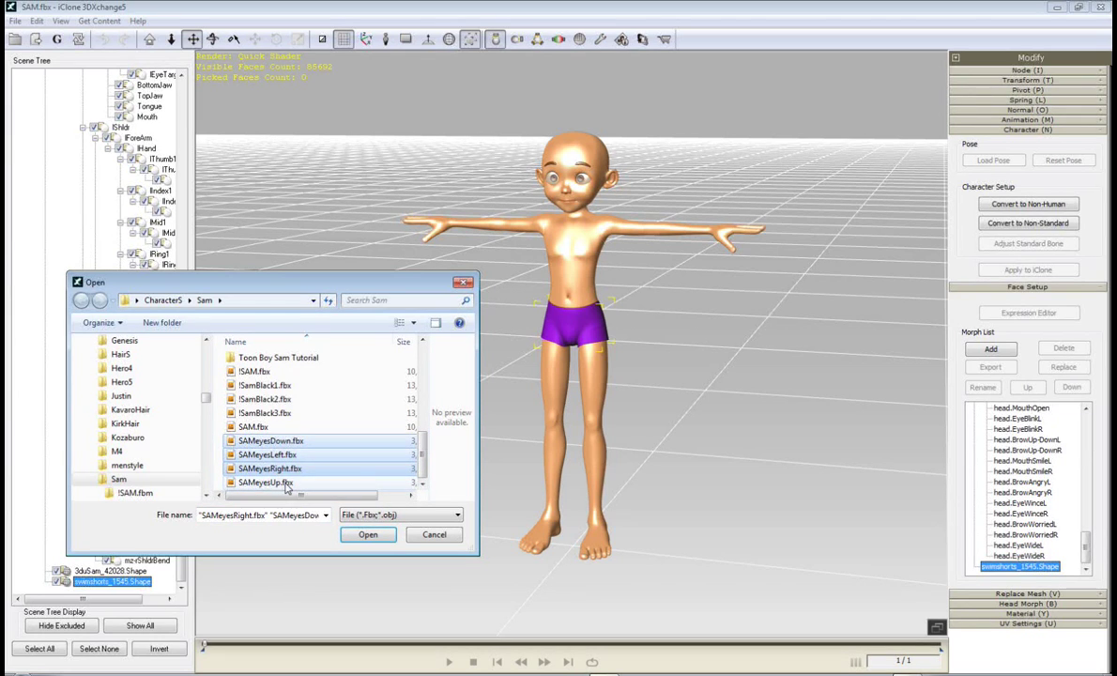
pyautogui.keyDown('ctrl'); pyautogui.click(287, 482); pyautogui.keyUp('ctrl')
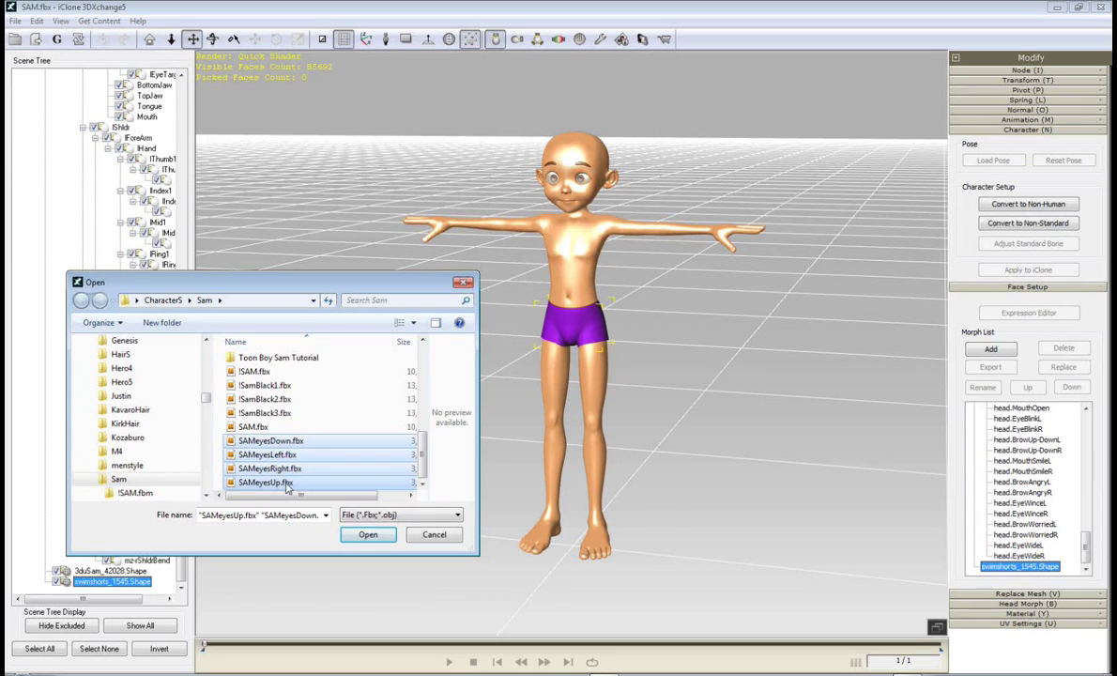
pyautogui.click(367, 535)
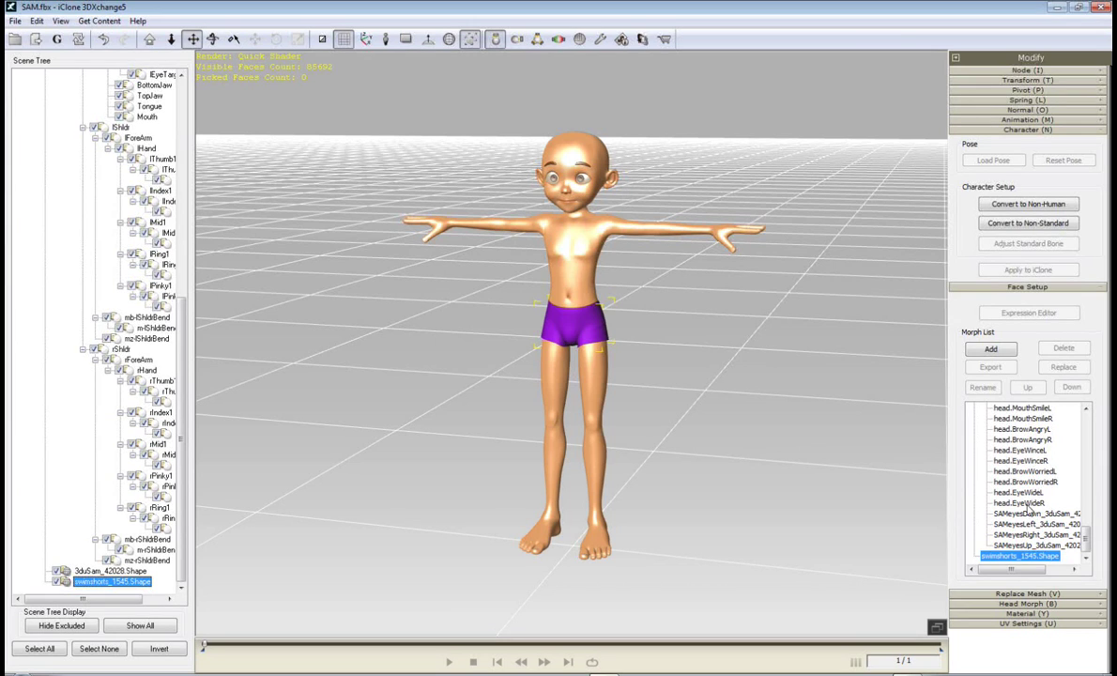
# Preview SAMeyesDown, Left, Right and Up in turn, then reselect 3duSam_42028.Shape
pyautogui.click(1030, 515)
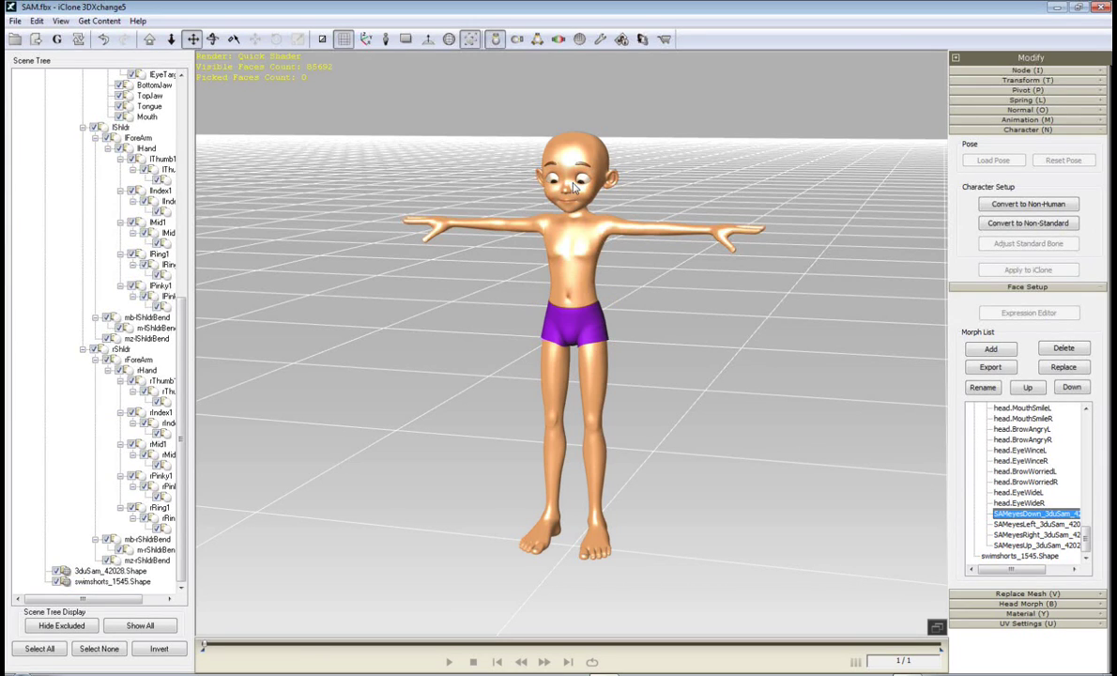
pyautogui.click(1015, 525)
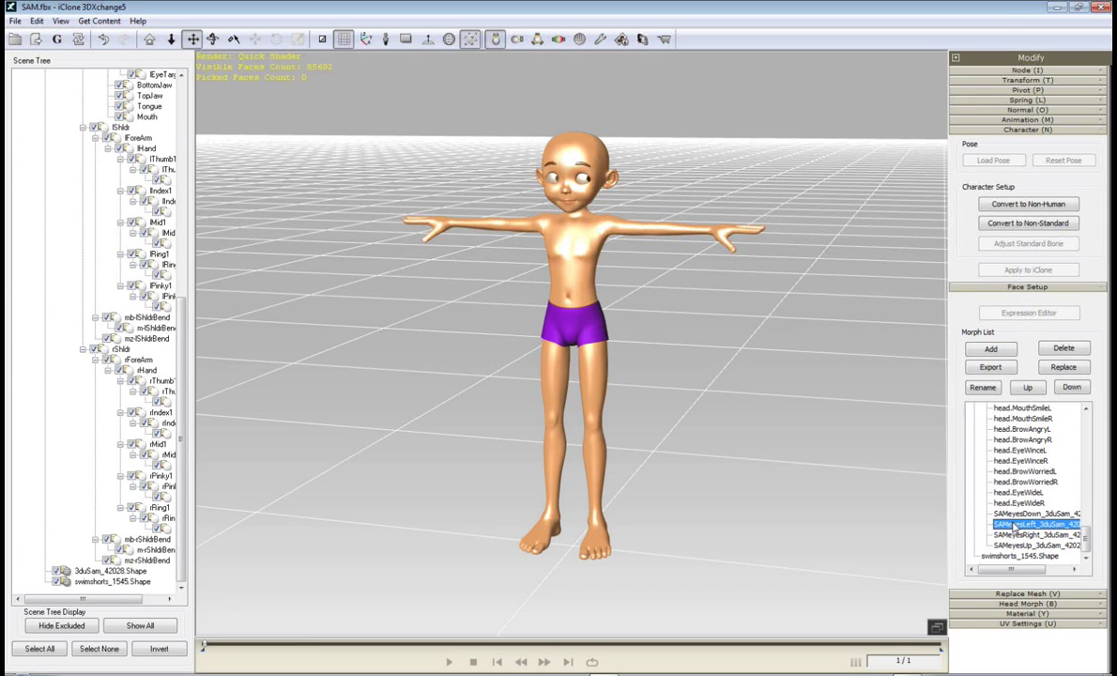
pyautogui.click(1025, 535)
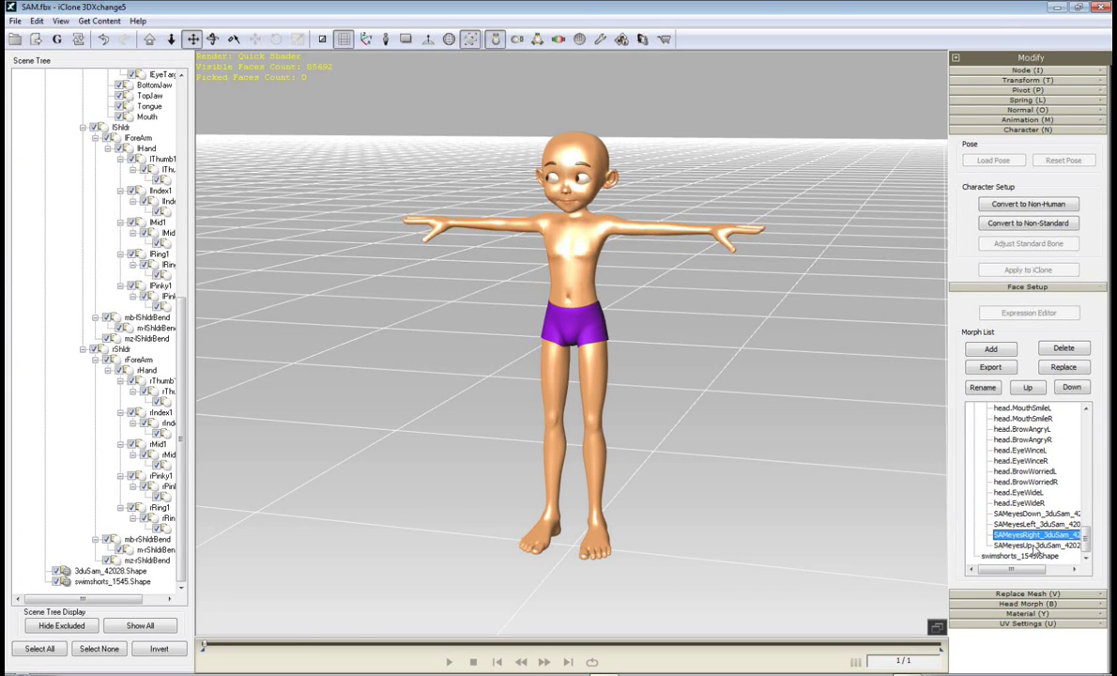
pyautogui.click(1034, 546)
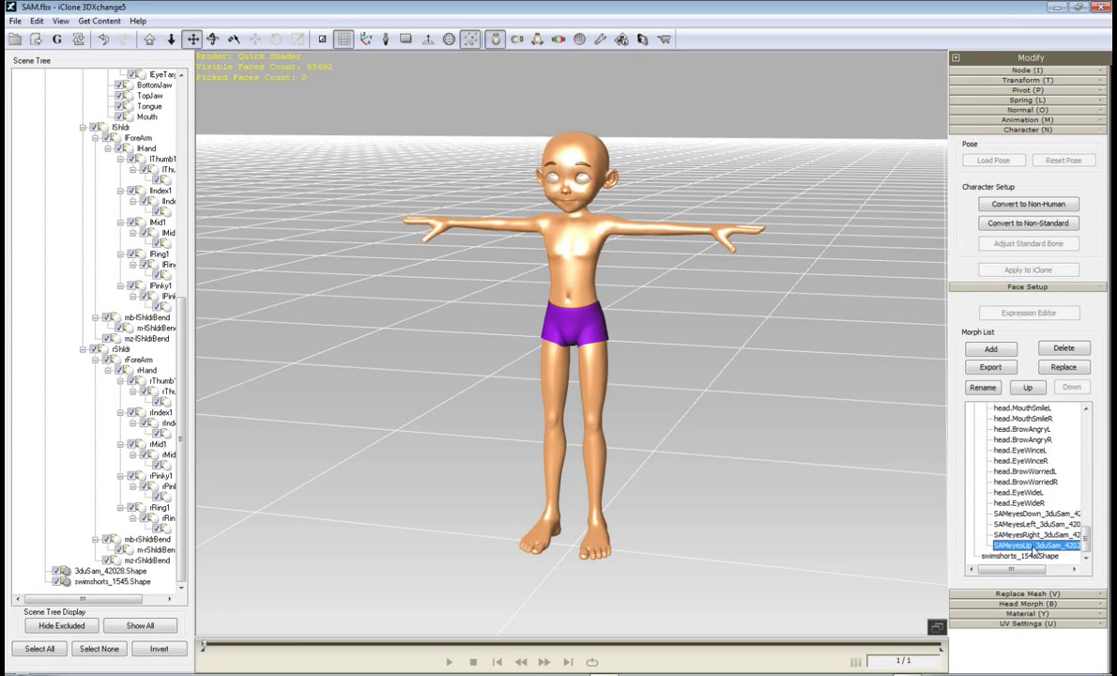
pyautogui.click(1032, 557)
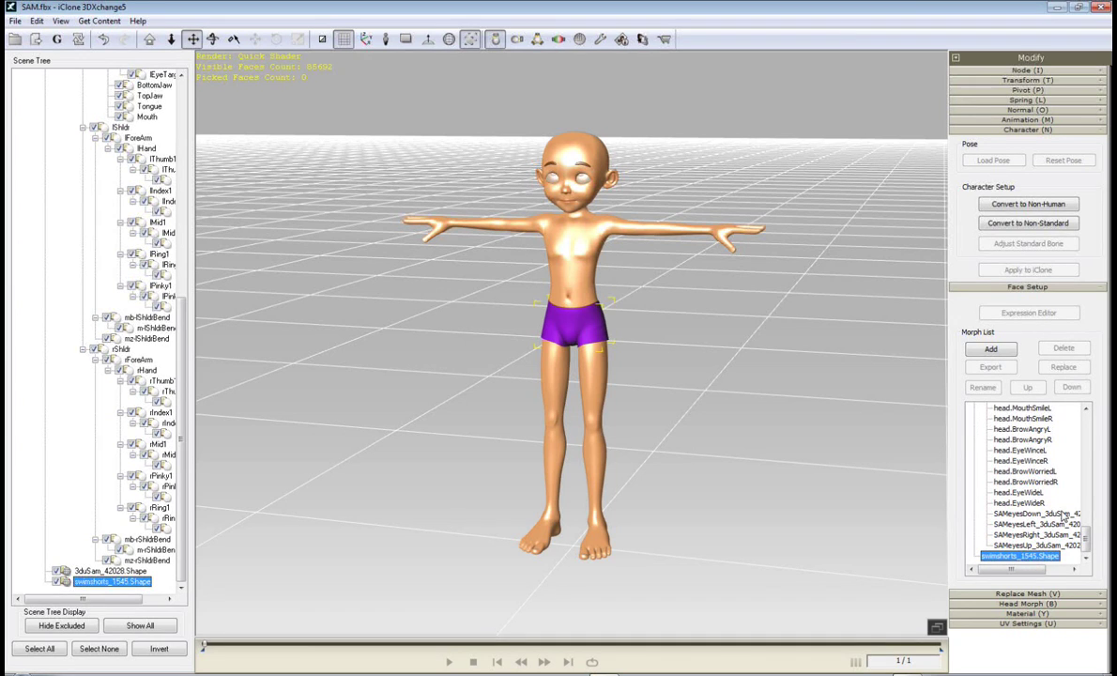
pyautogui.moveTo(1085, 543); pyautogui.dragTo(1085, 425)
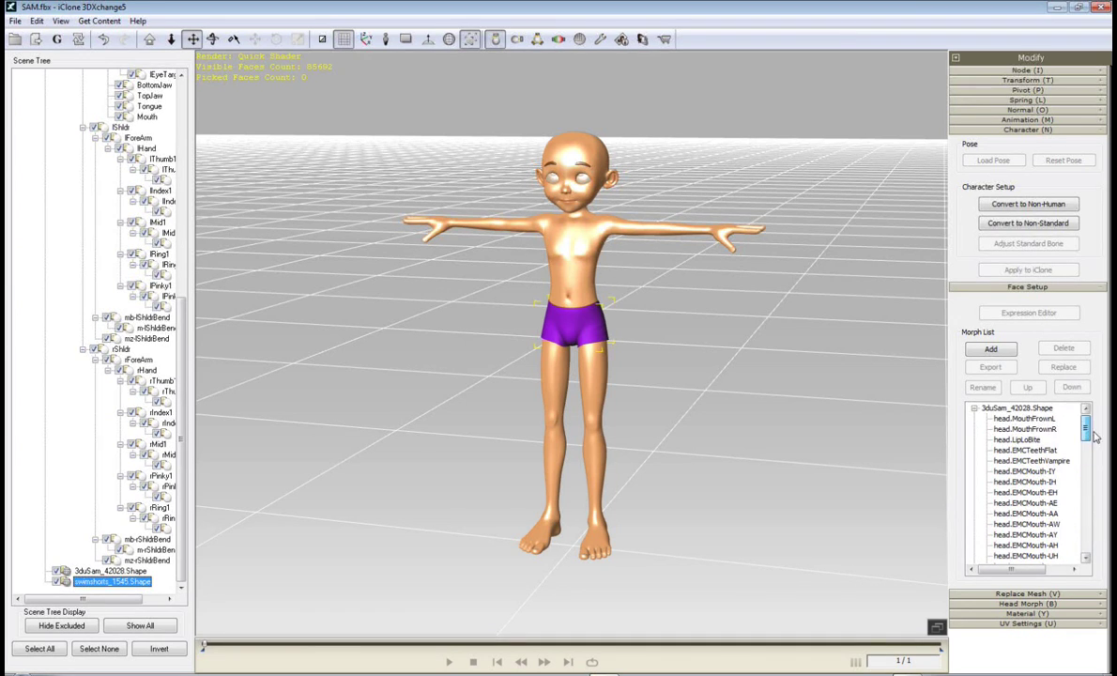
pyautogui.click(1017, 408)
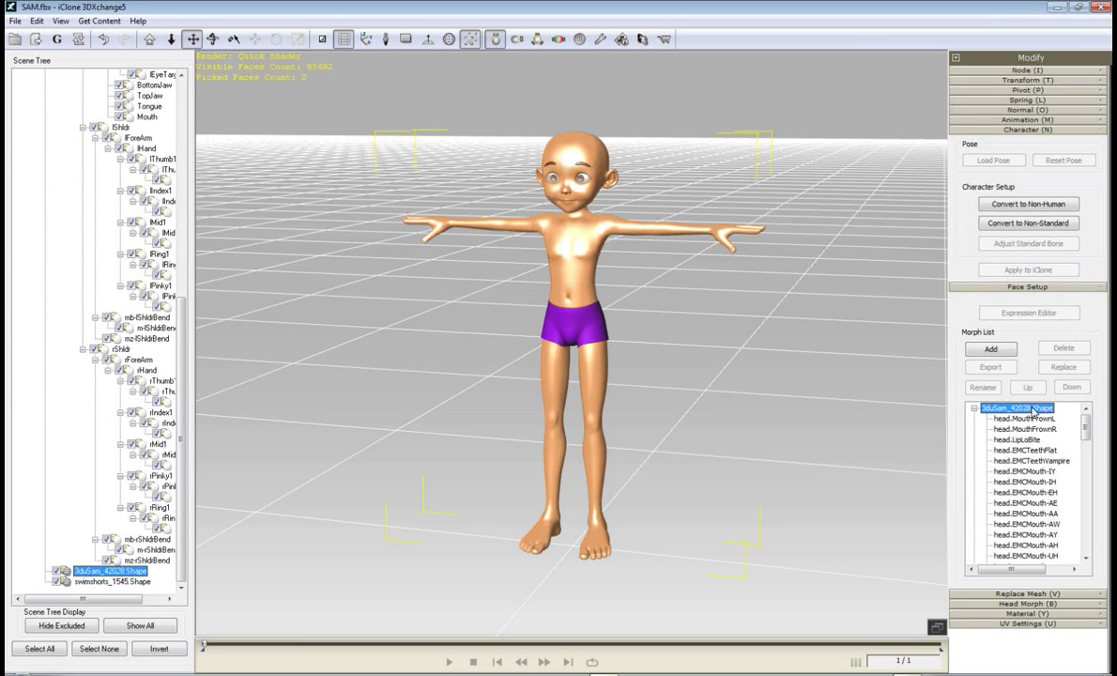
# Characterize SAM as a non-standard rig with the Daz4 Genesis bone-mapping preset and activate it
pyautogui.click(1033, 224)
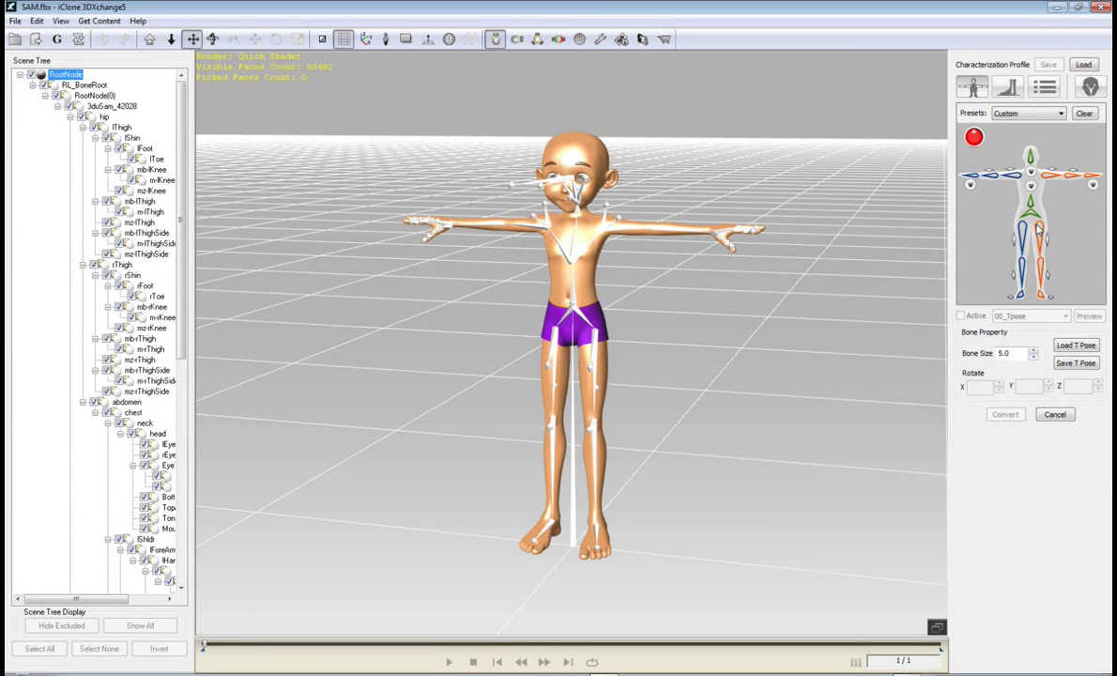
pyautogui.click(1062, 114)
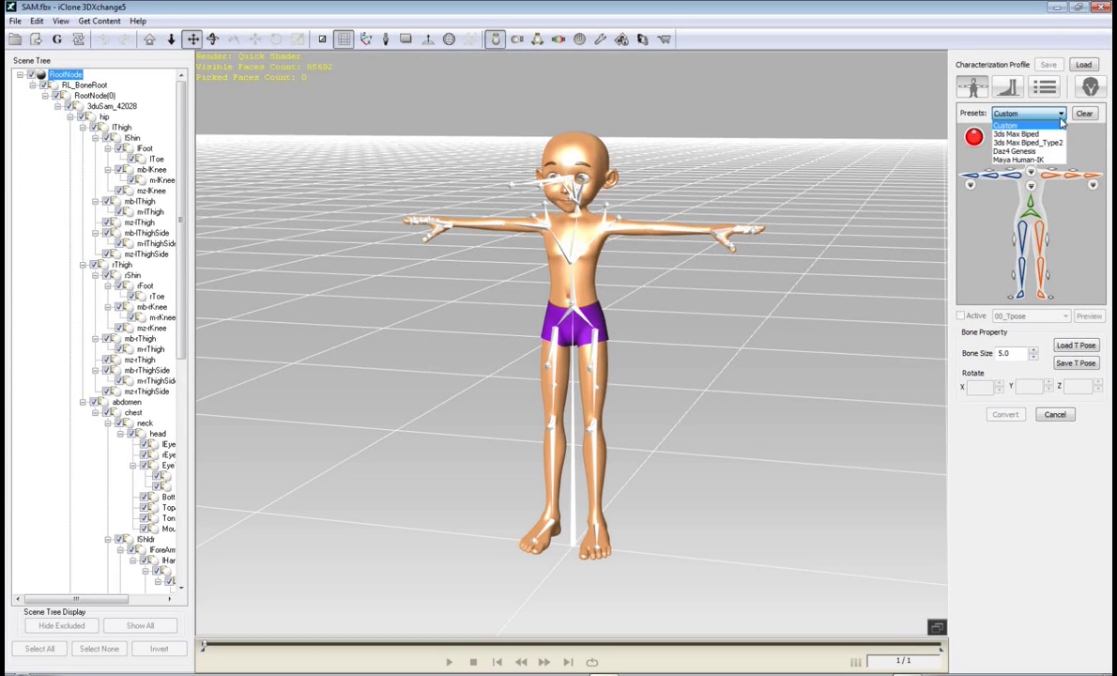
pyautogui.click(1018, 151)
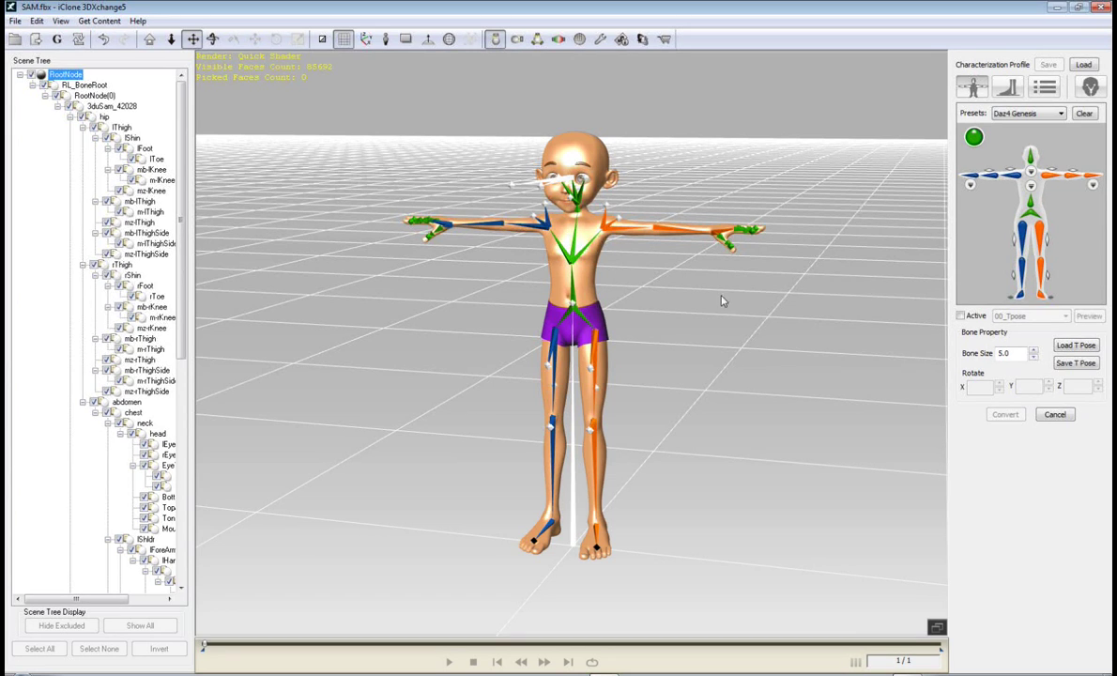
pyautogui.click(960, 315)
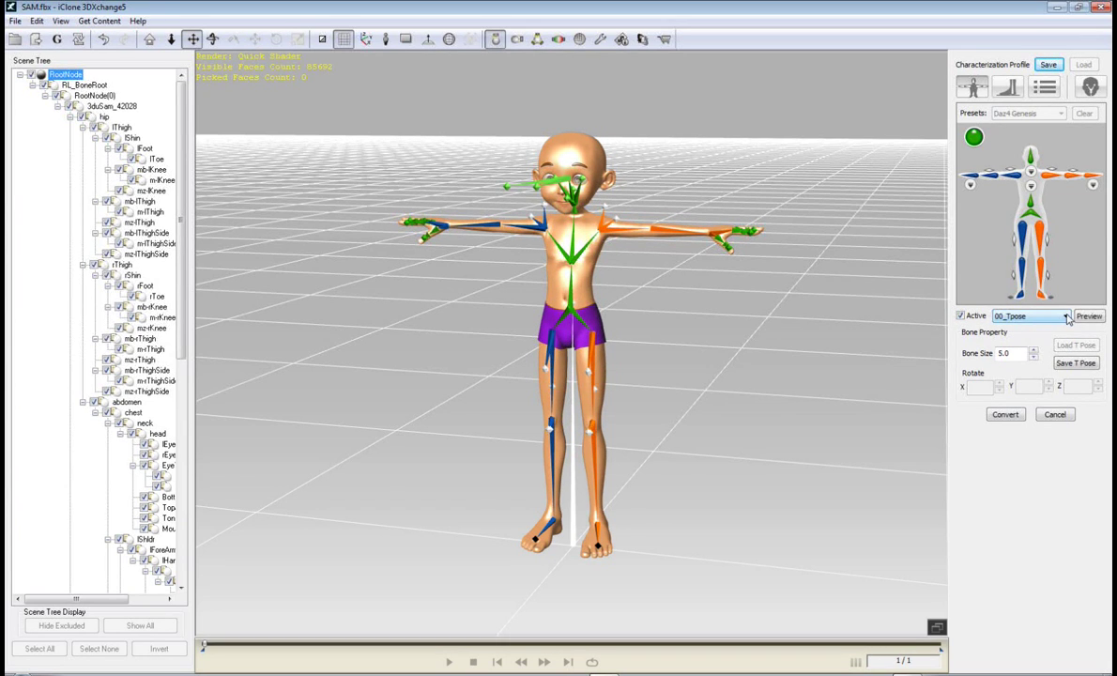
# Preview the 07_Lower03 Calibration motion, then deactivate characterization to return to T-pose
pyautogui.click(1066, 316)
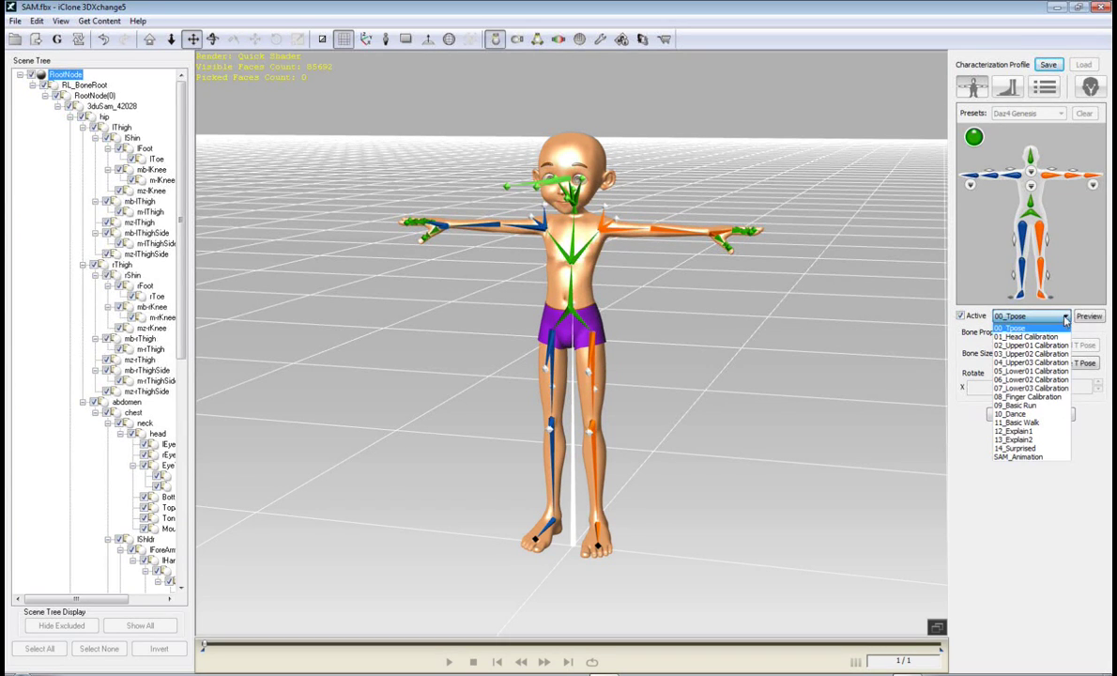
pyautogui.click(1049, 388)
pyautogui.click(1089, 316)
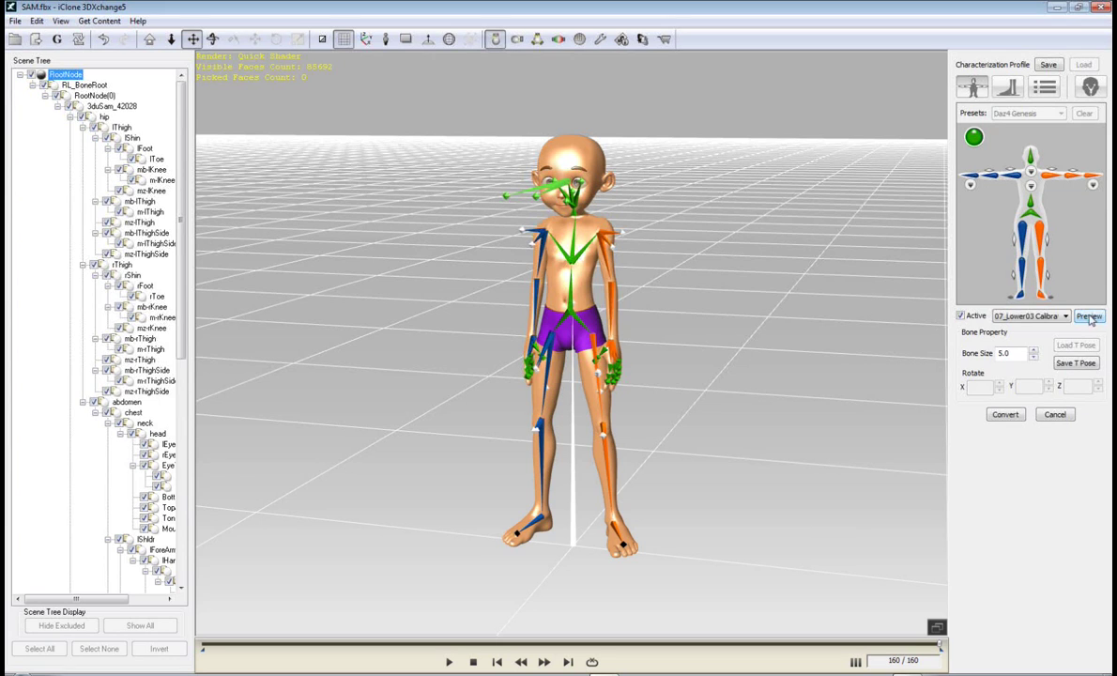
pyautogui.click(960, 316)
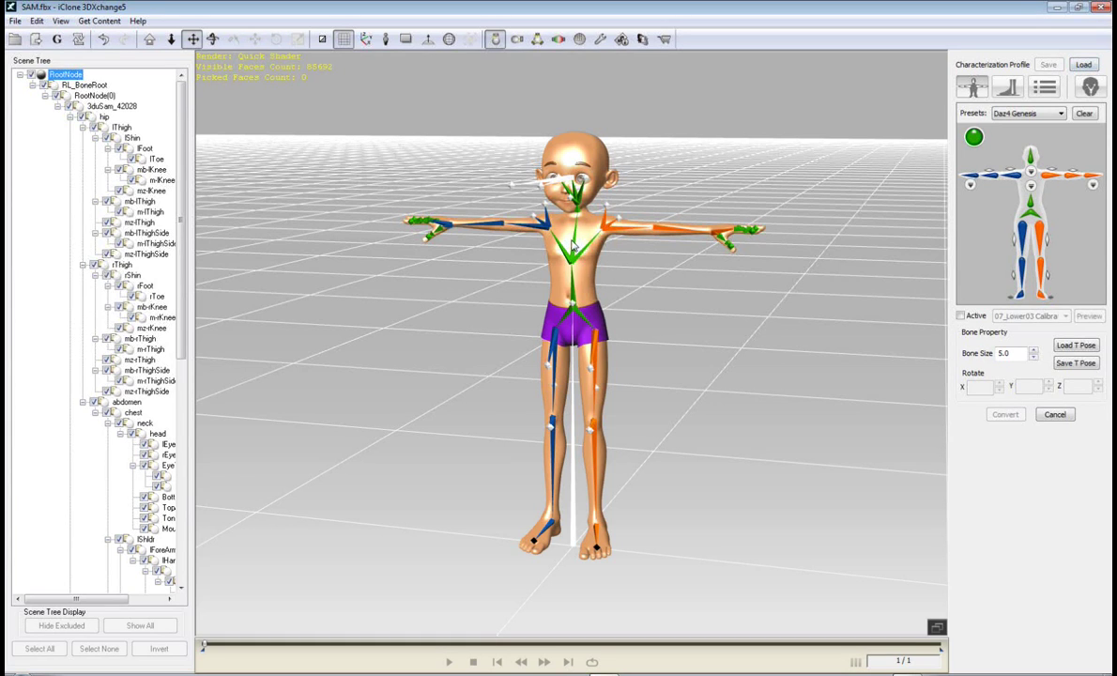
# Load SamT.3dxProfile from the TPose folder as SAM's characterization profile
pyautogui.click(1083, 64)
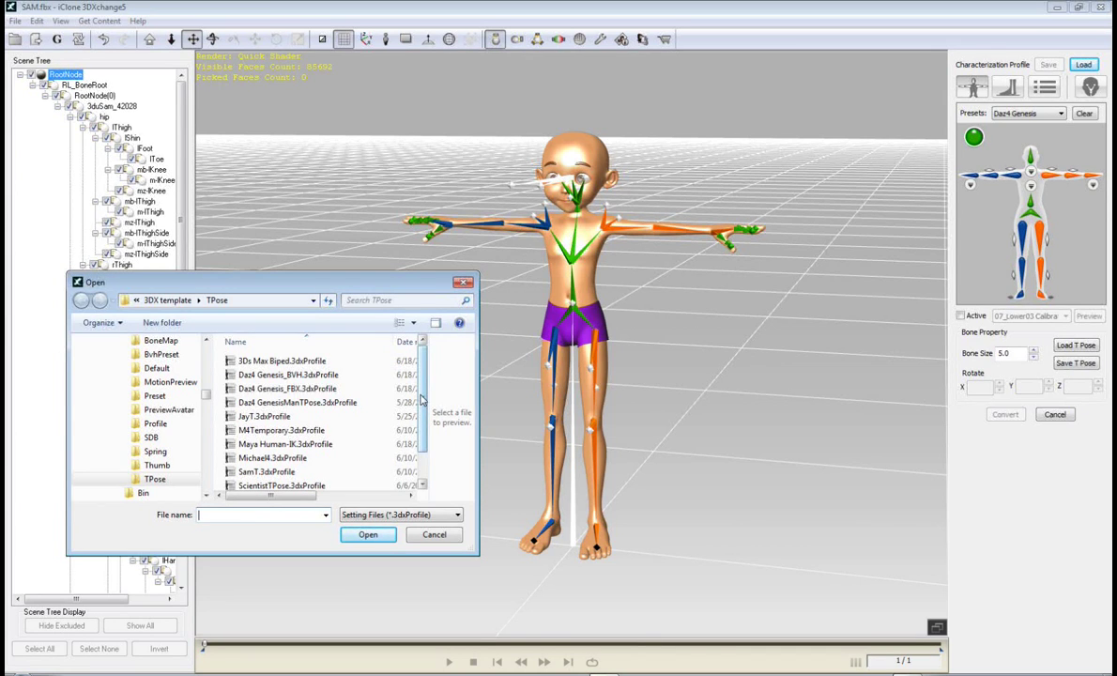
pyautogui.scroll(-2, 310, 423)
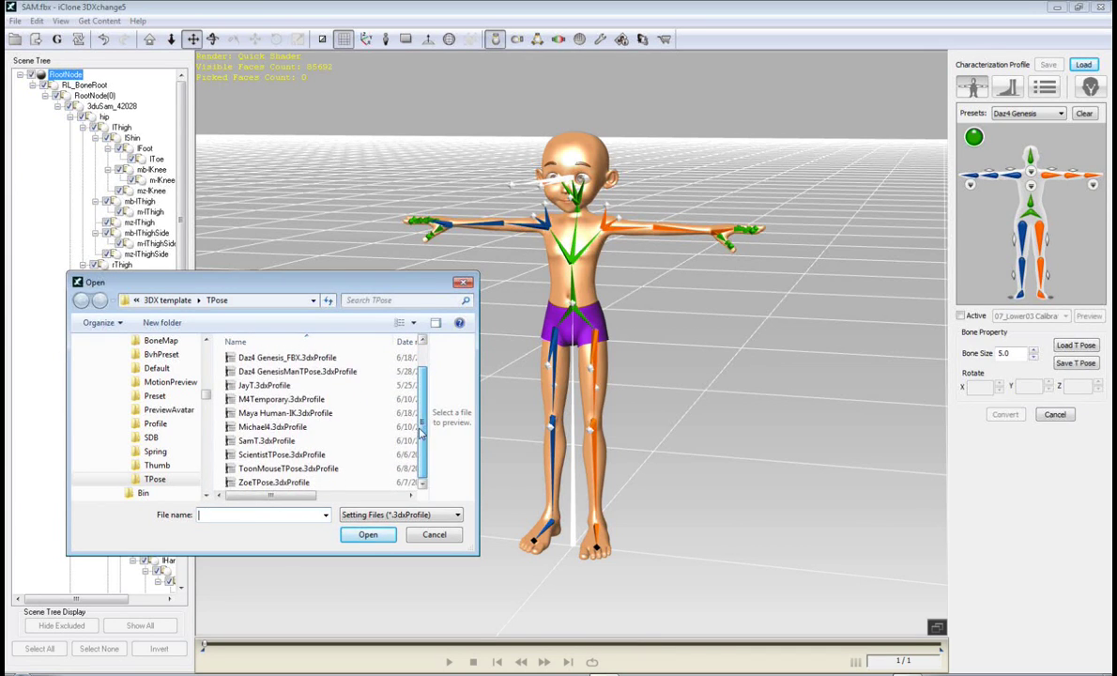
pyautogui.click(266, 441)
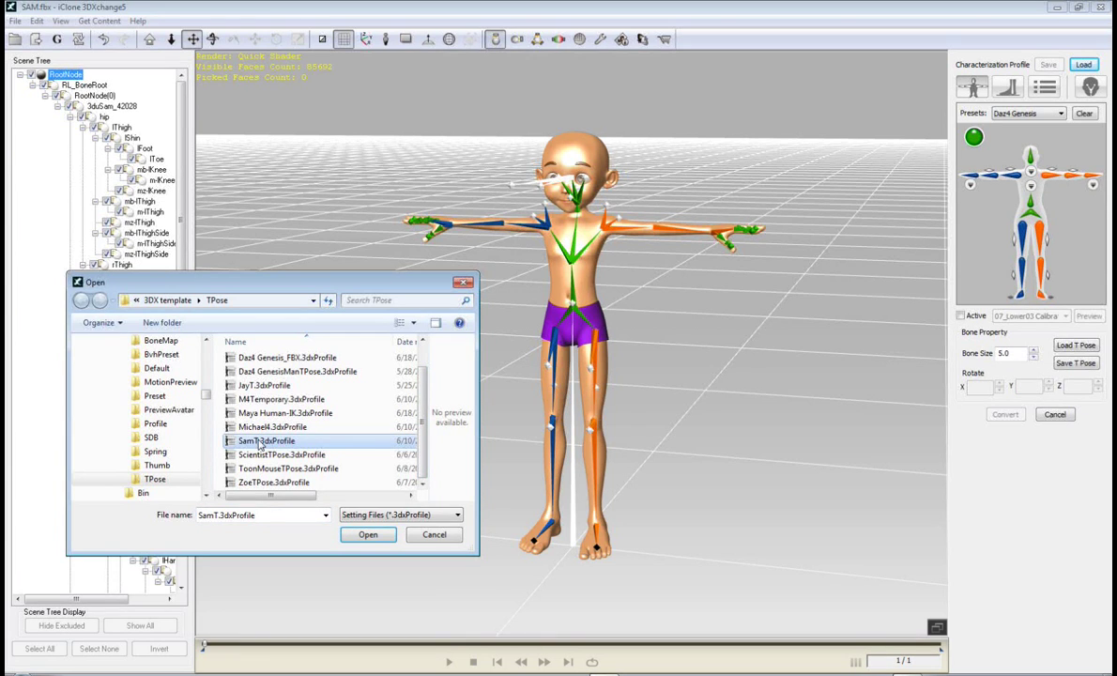
pyautogui.doubleClick(261, 443)
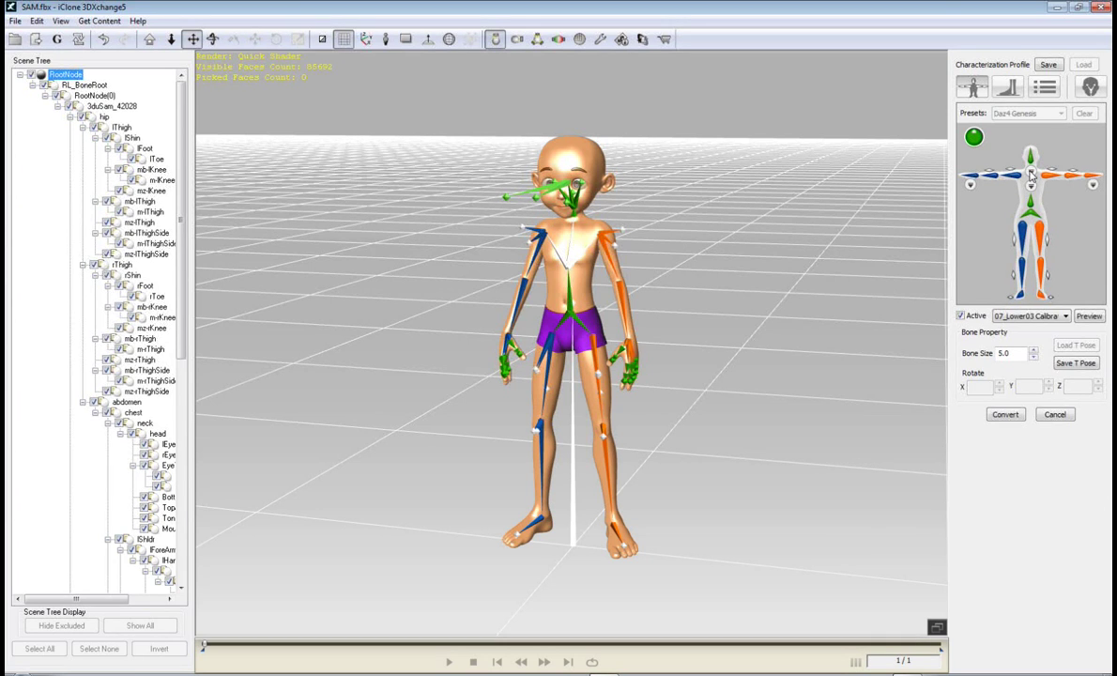
# Deactivate characterization and switch between spine detail and full-body bone maps, ending on full body
pyautogui.click(961, 317)
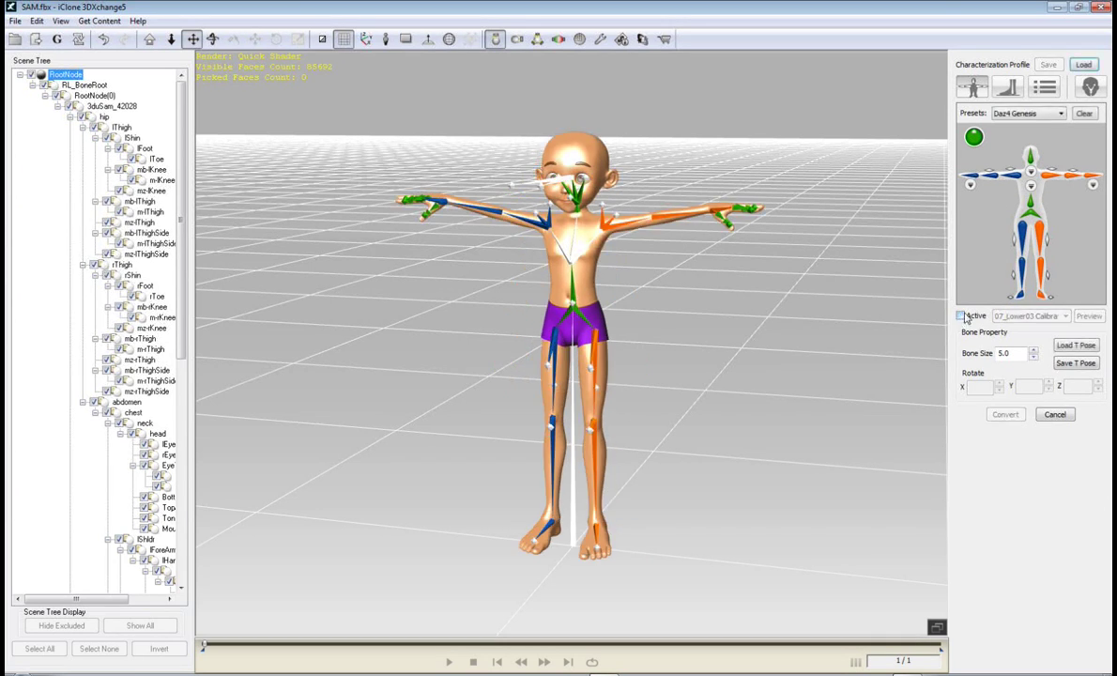
pyautogui.click(1032, 175)
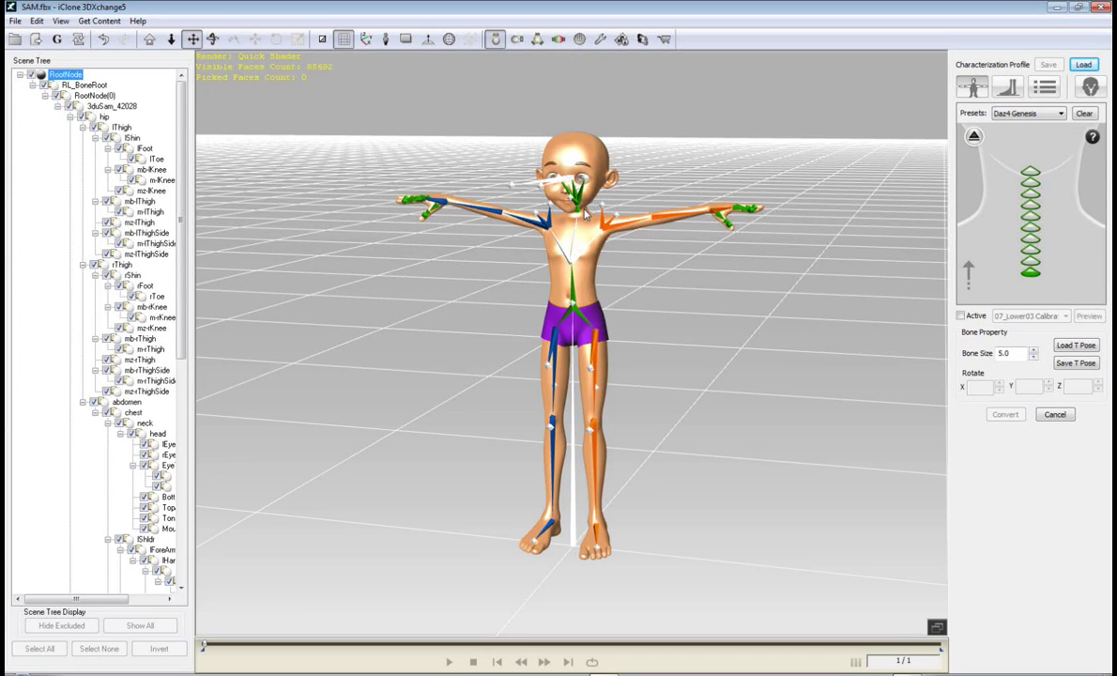
pyautogui.click(973, 138)
pyautogui.click(1030, 173)
pyautogui.click(974, 138)
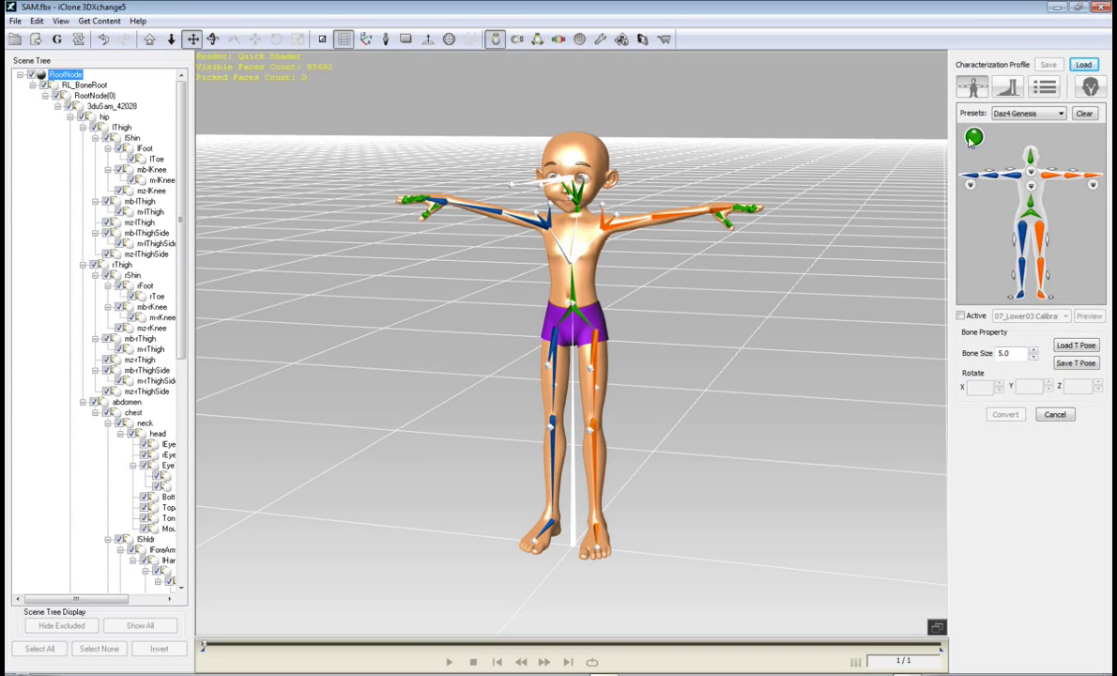
pyautogui.click(1032, 188)
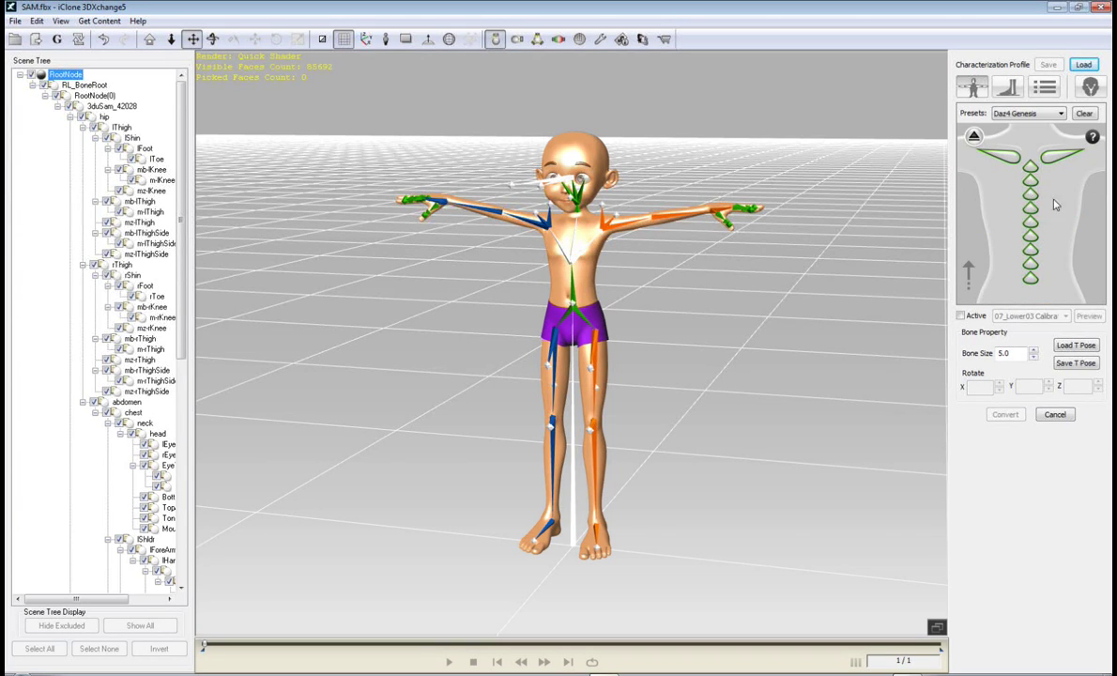
pyautogui.click(973, 138)
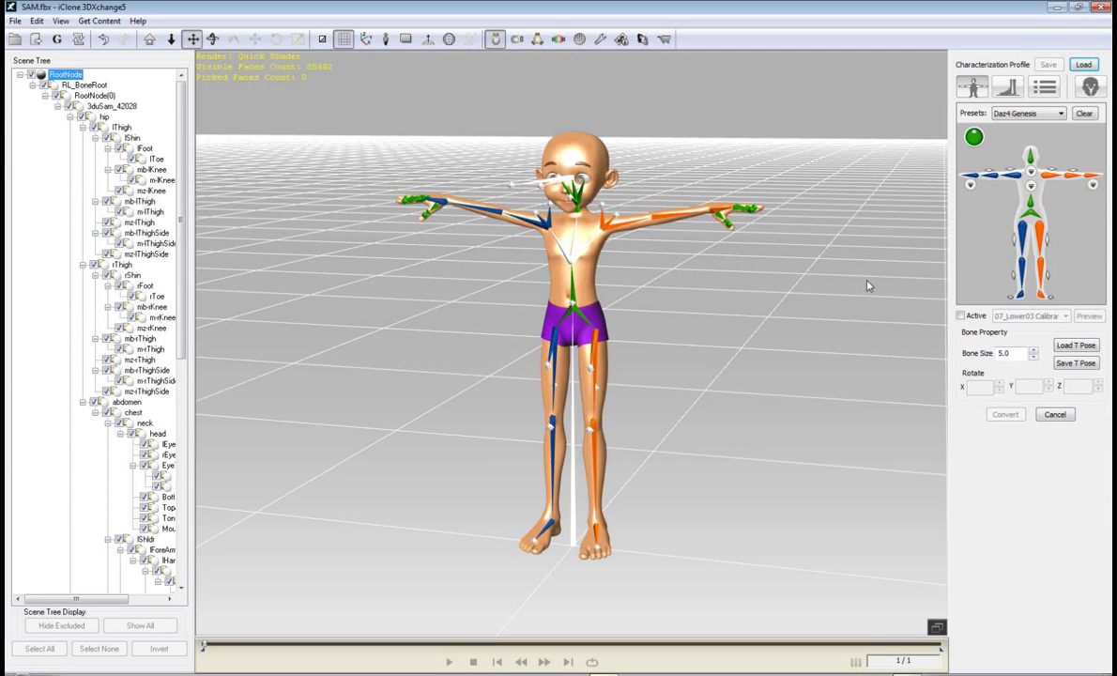
# Reactivate characterization and preview the 07_Lower03 and 01_Head Calibration motions
pyautogui.click(960, 316)
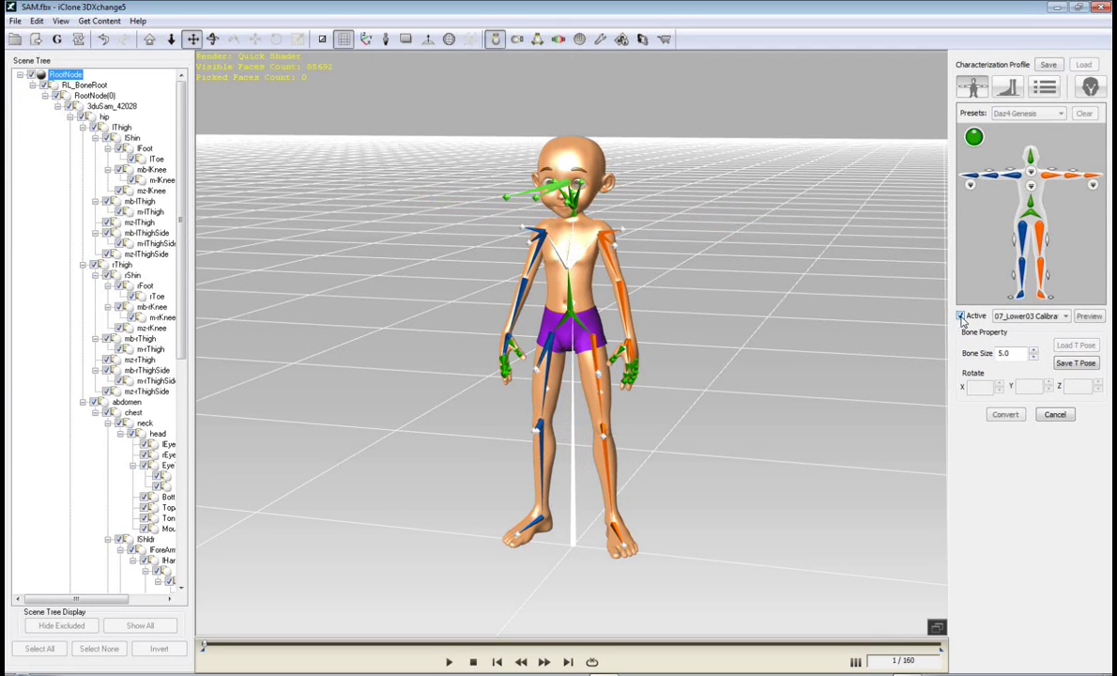
pyautogui.click(1066, 316)
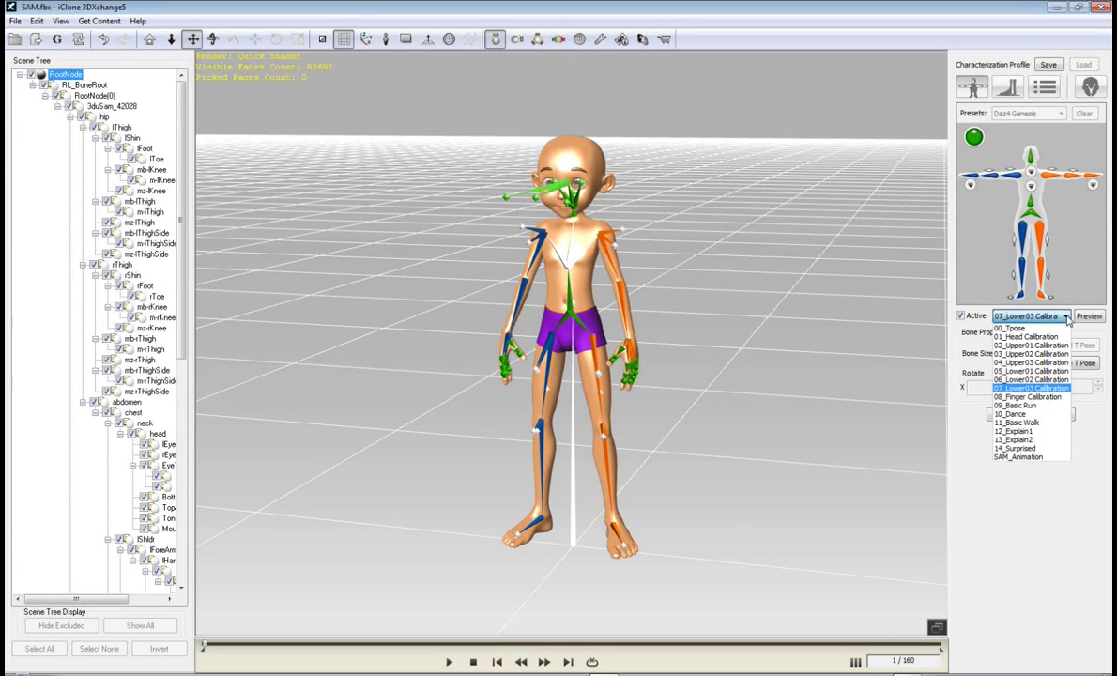
pyautogui.click(1043, 388)
pyautogui.click(1089, 316)
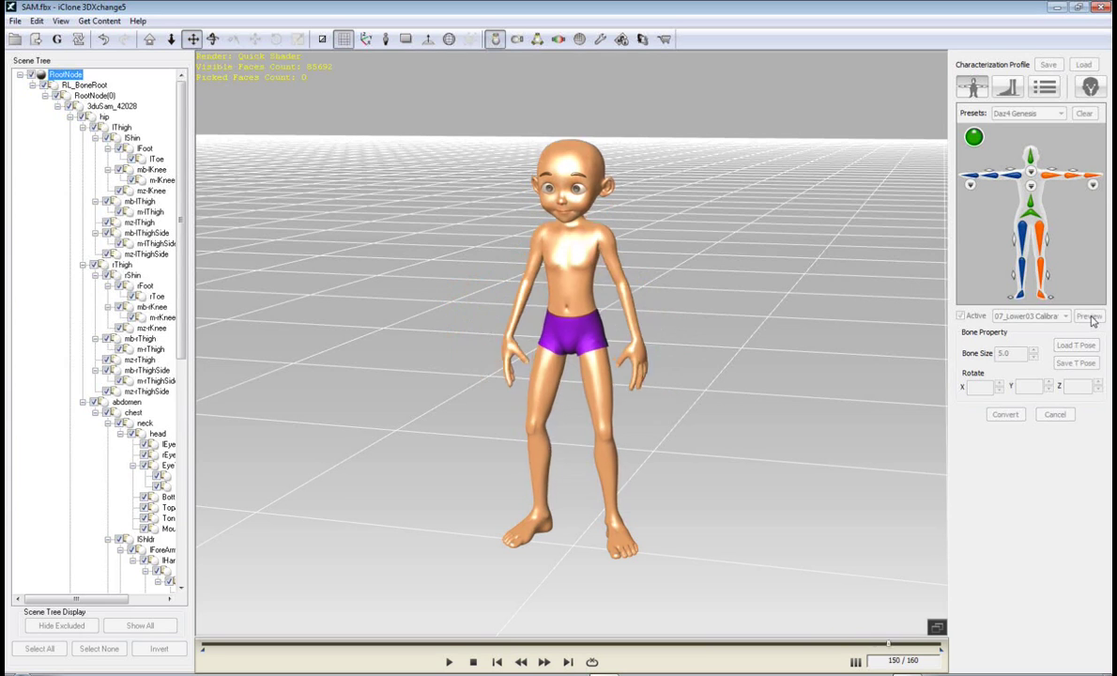
pyautogui.click(1068, 316)
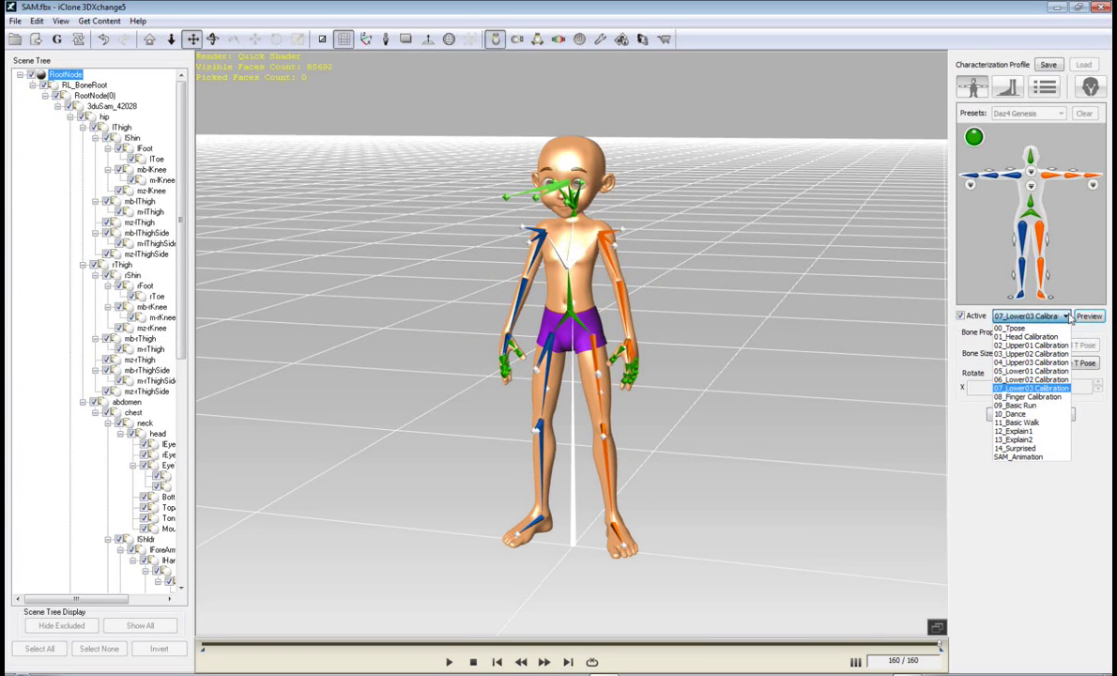
pyautogui.click(1025, 343)
pyautogui.click(1088, 317)
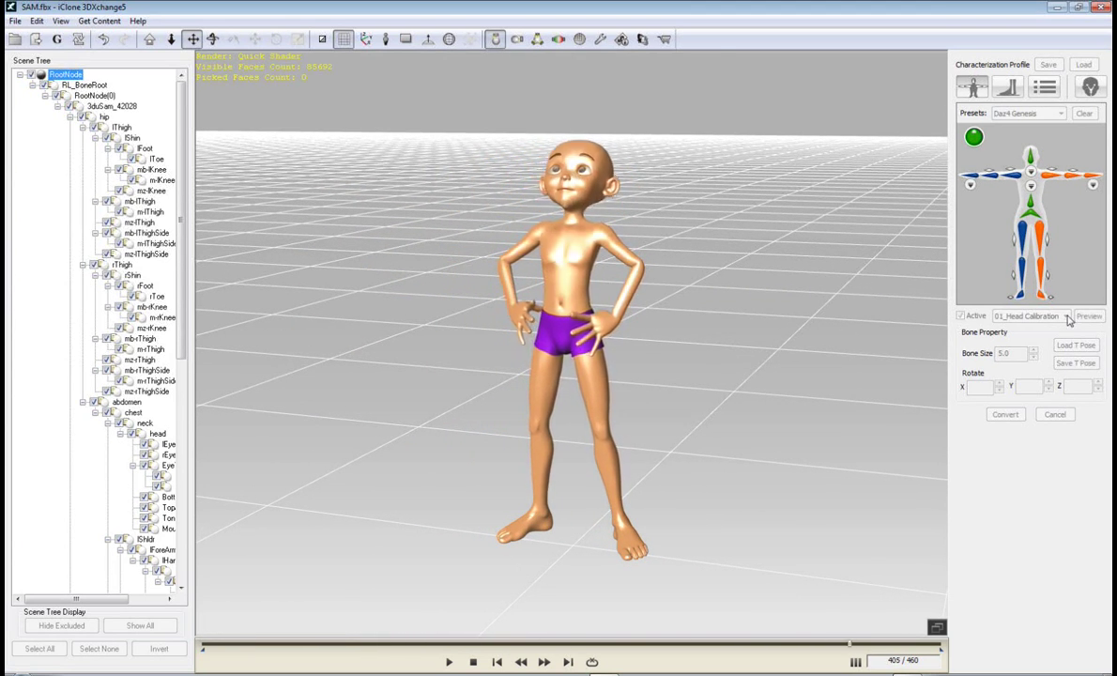
# Preview the 08_Finger Calibration and 09_Basic Run motions on SAM
pyautogui.click(1065, 318)
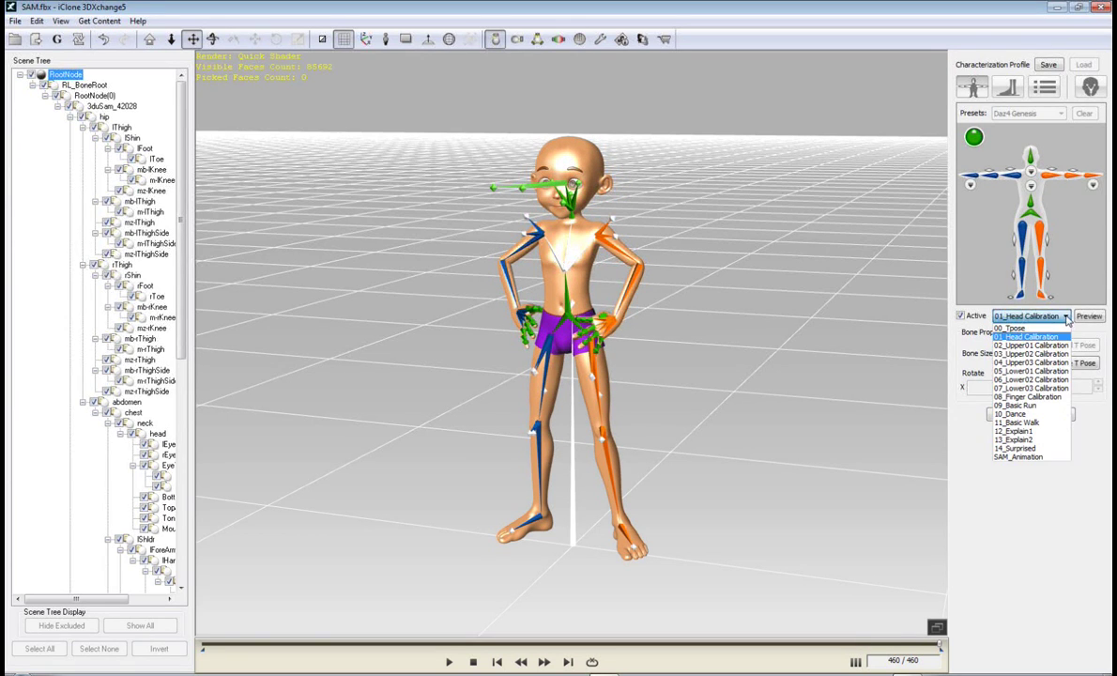
pyautogui.click(1031, 396)
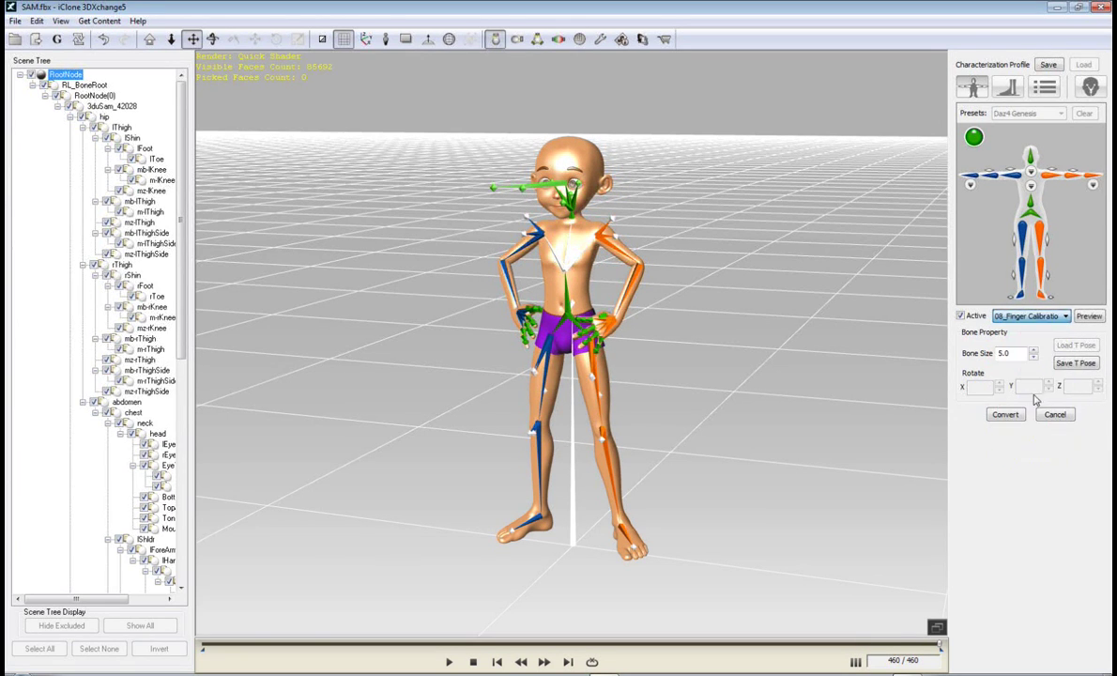
pyautogui.click(1089, 317)
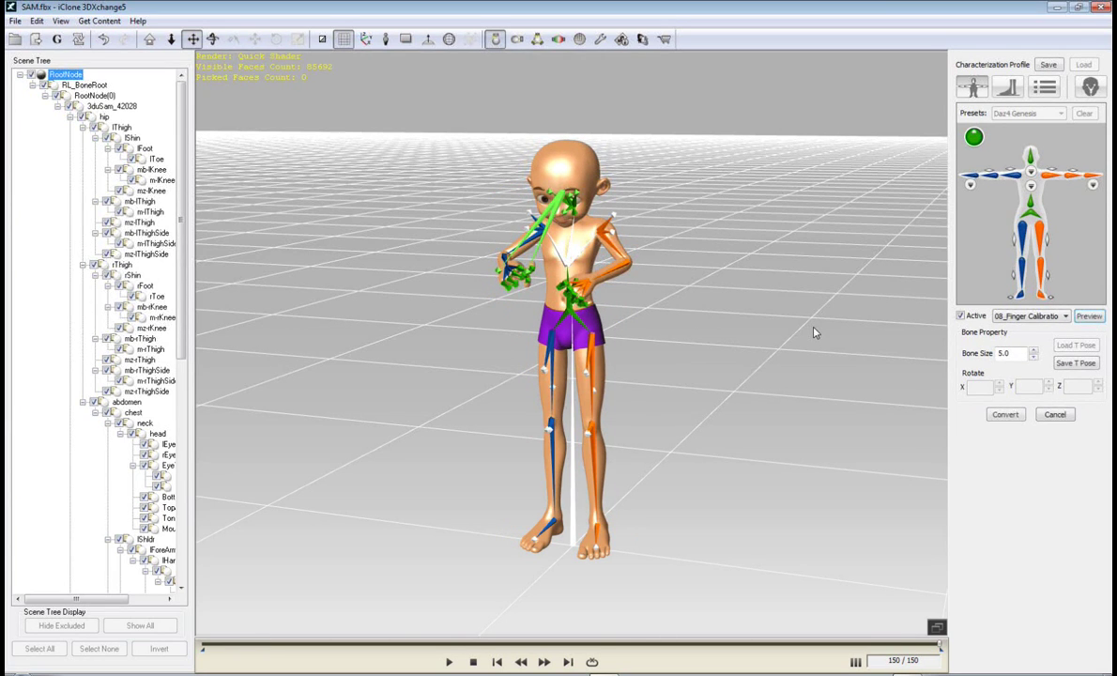
pyautogui.moveTo(733, 478); pyautogui.dragTo(788, 434, button='middle')
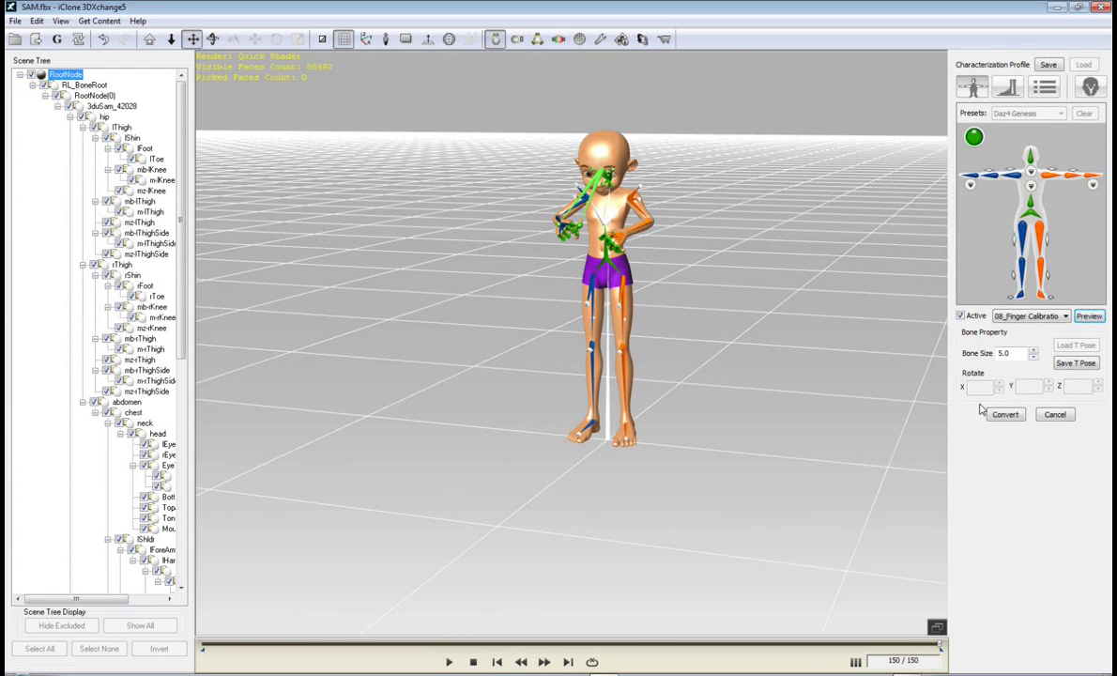
pyautogui.click(1067, 317)
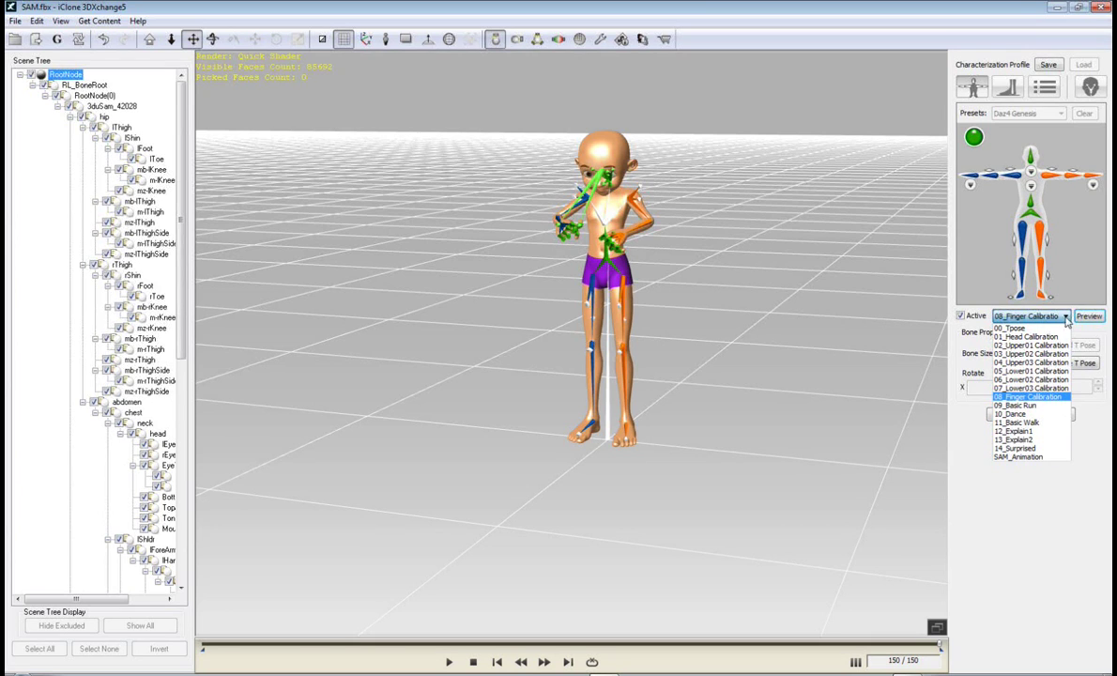
pyautogui.click(1018, 405)
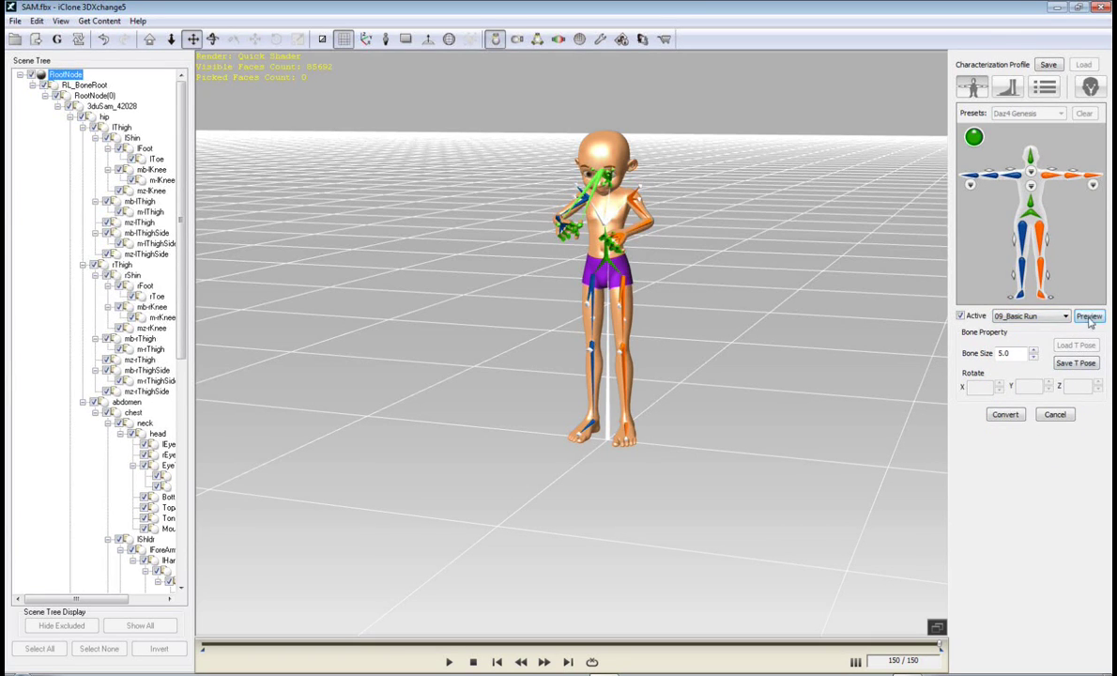
pyautogui.click(1090, 317)
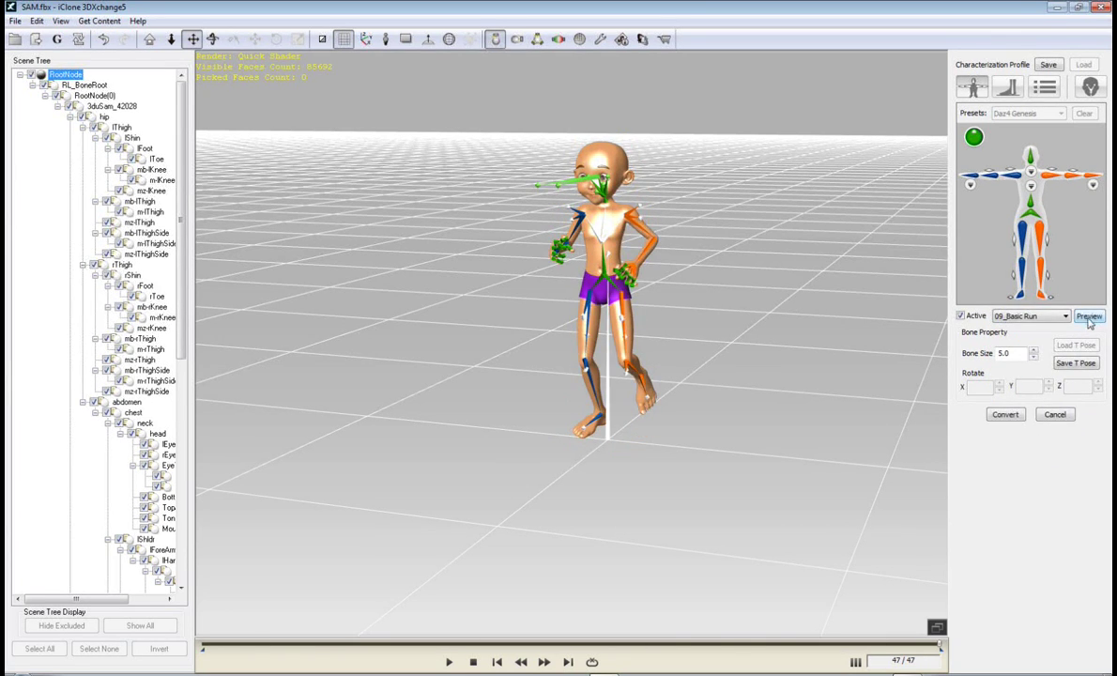
# Preview 11_Basic Walk, stop it, then play the 12_Explain1 animation
pyautogui.click(1023, 316)
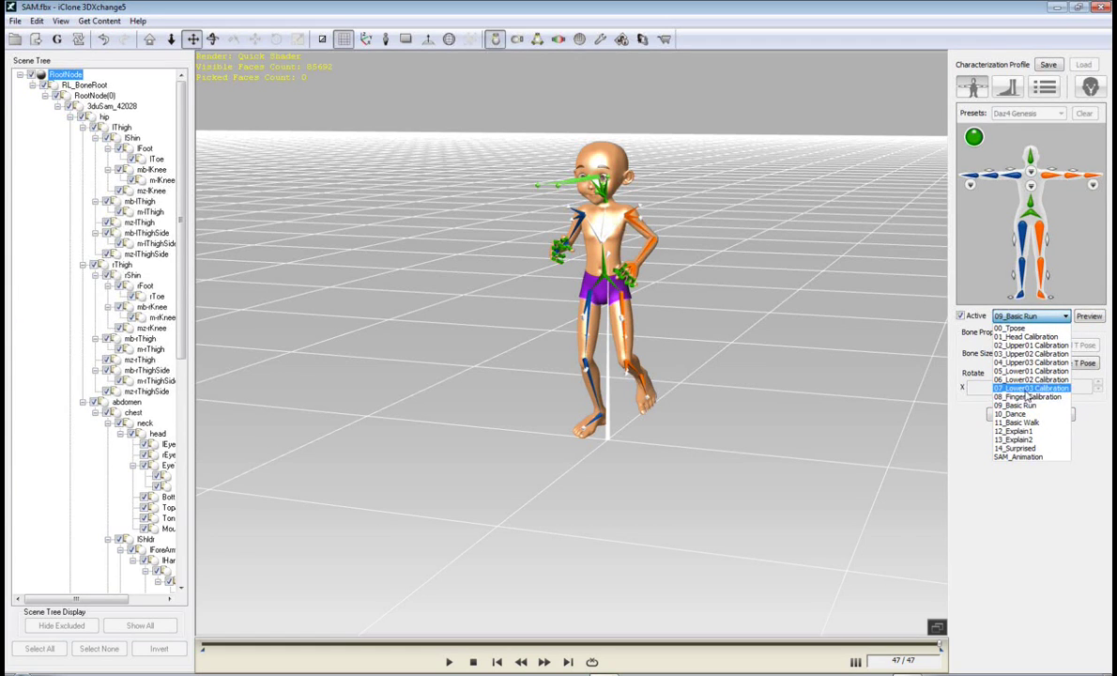
pyautogui.click(1018, 422)
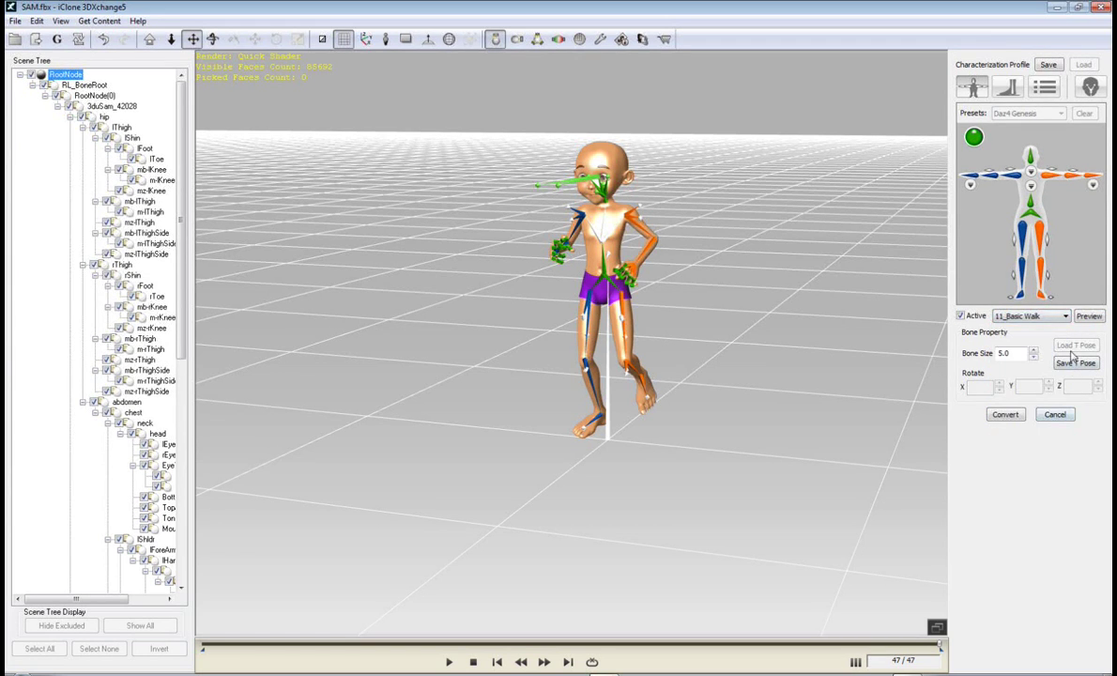
pyautogui.click(1088, 317)
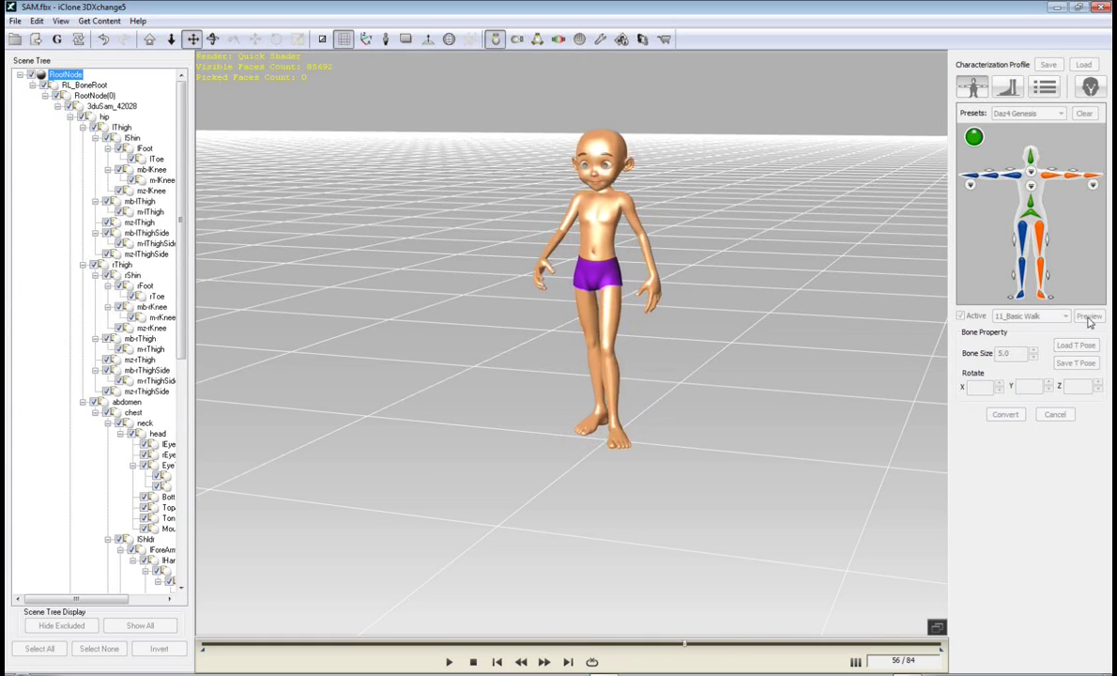
pyautogui.click(1089, 317)
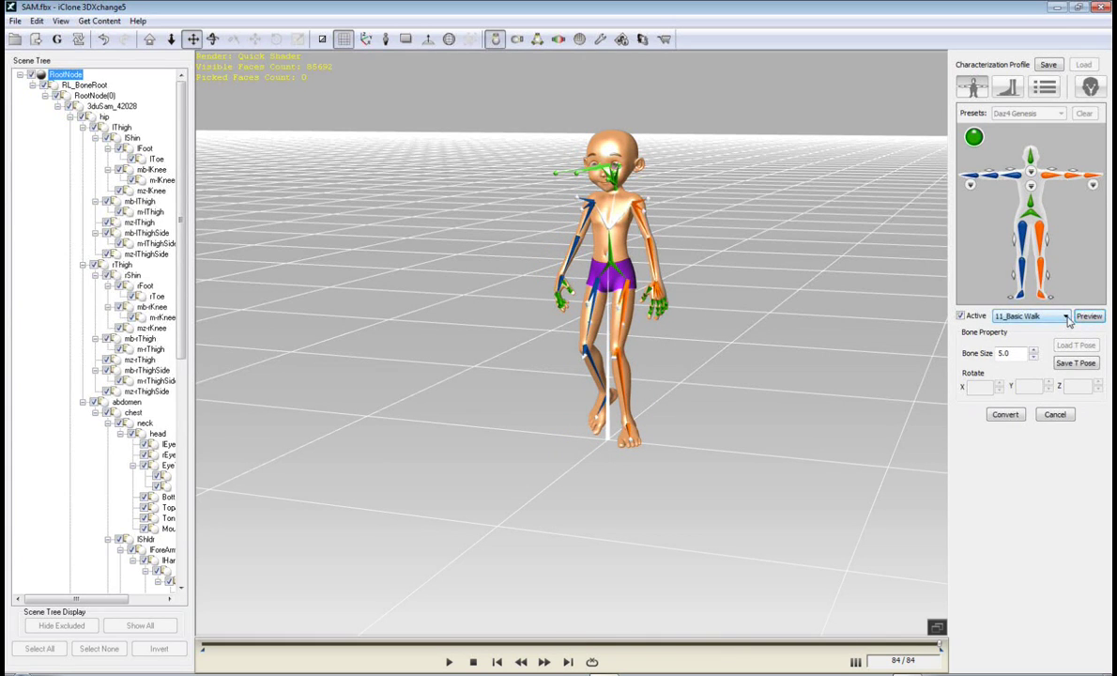
pyautogui.click(1066, 317)
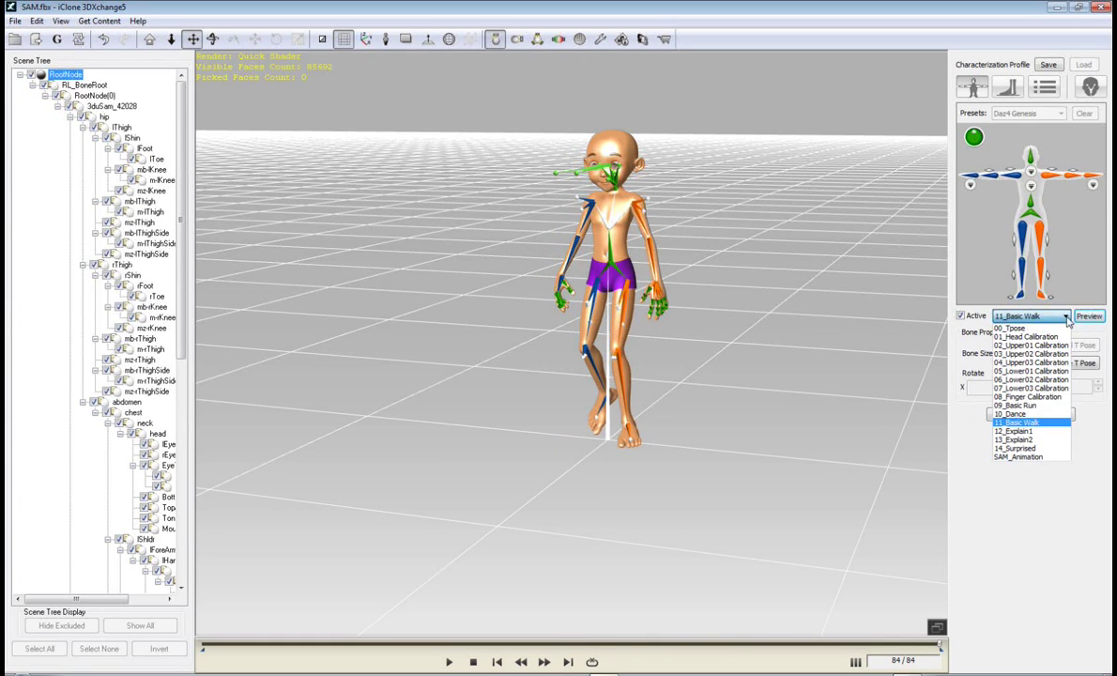
pyautogui.click(1033, 431)
pyautogui.click(1088, 317)
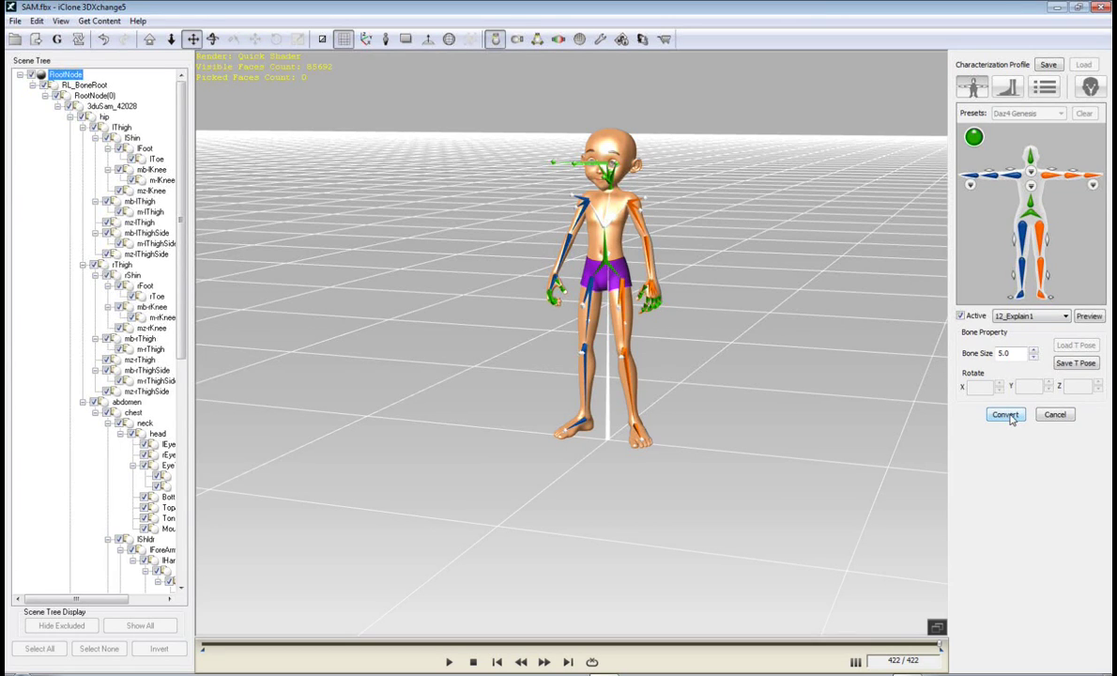
# Convert SAM from the 00_Tpose preset and collapse the Character section to reveal Face Setup
pyautogui.click(997, 316)
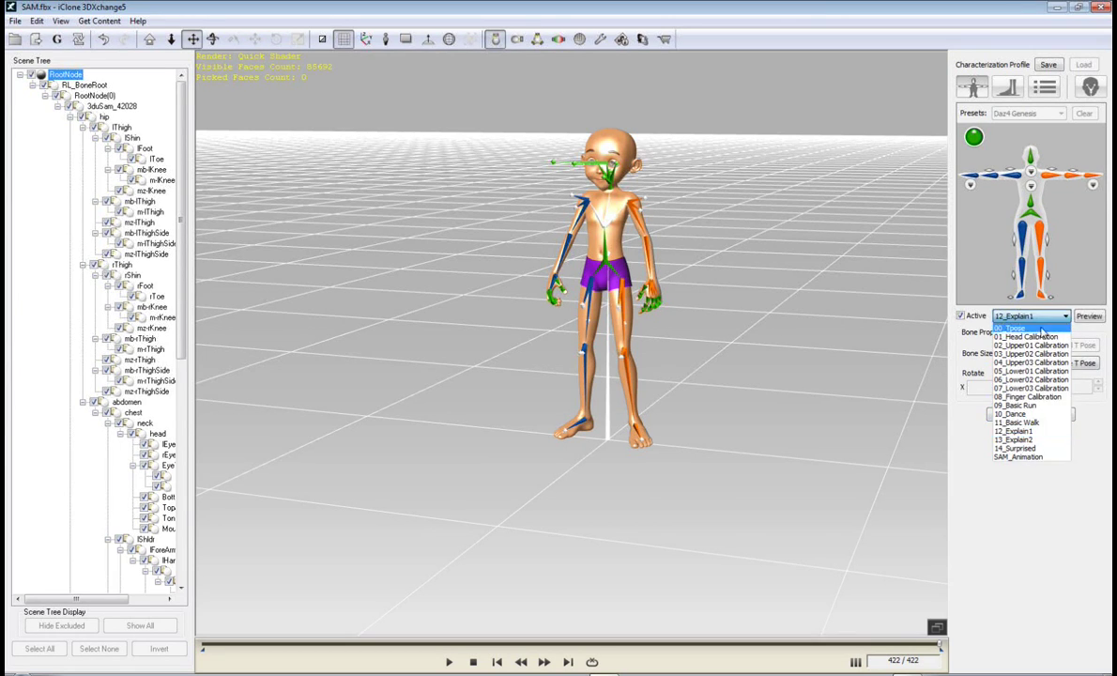
pyautogui.click(1037, 331)
pyautogui.click(1089, 315)
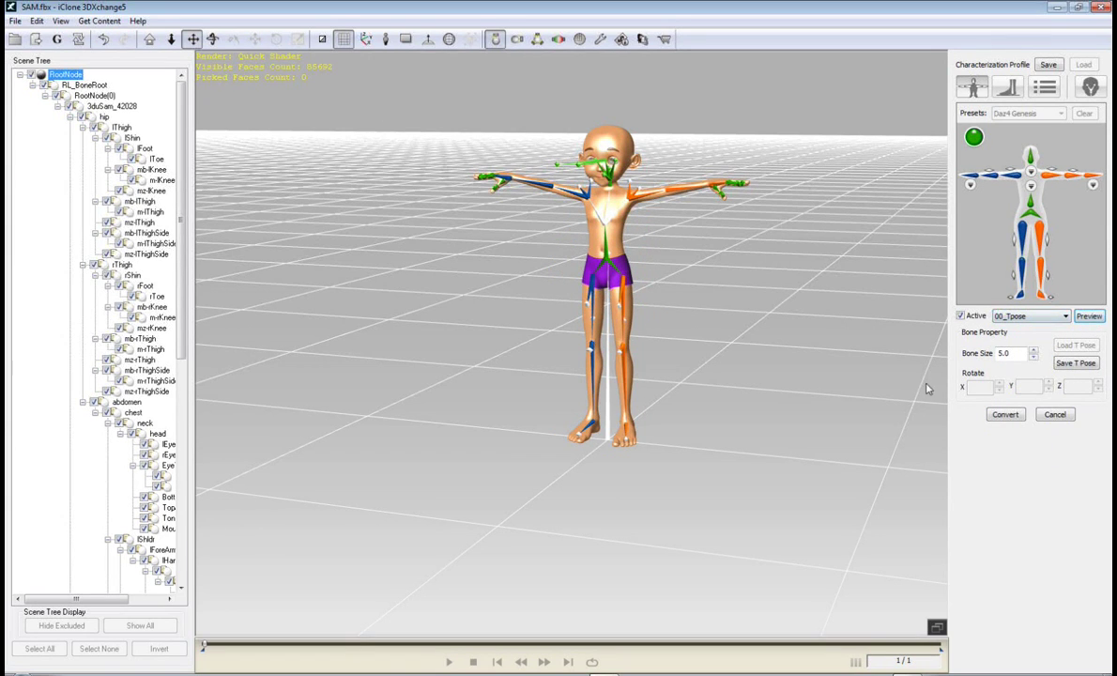
pyautogui.click(999, 416)
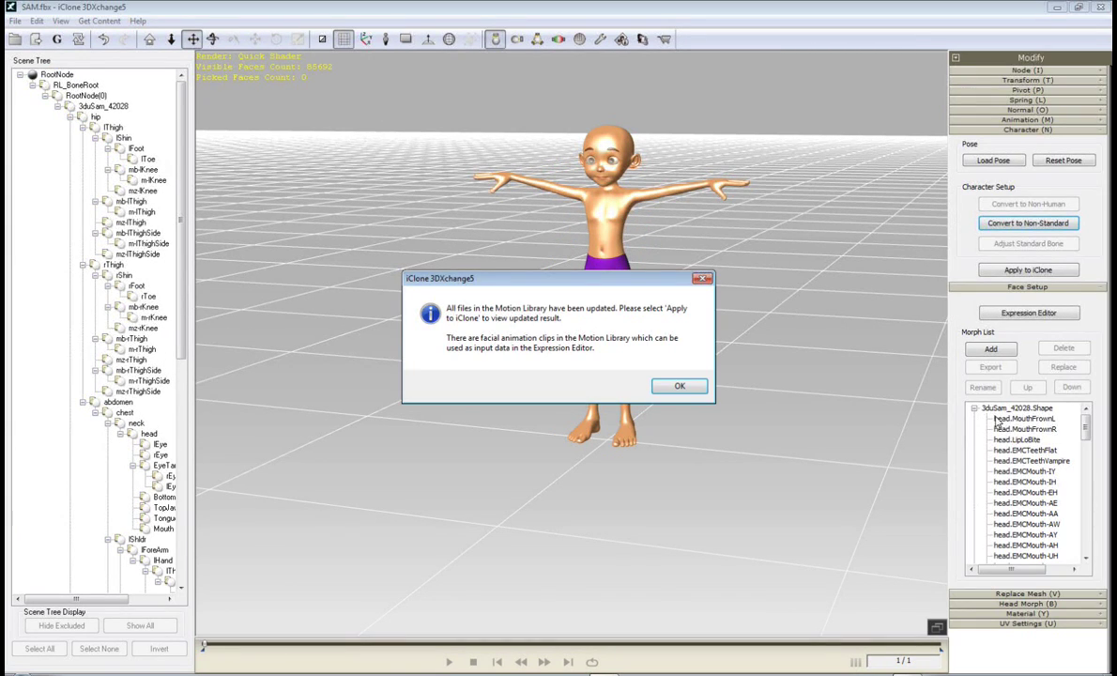
pyautogui.click(694, 383)
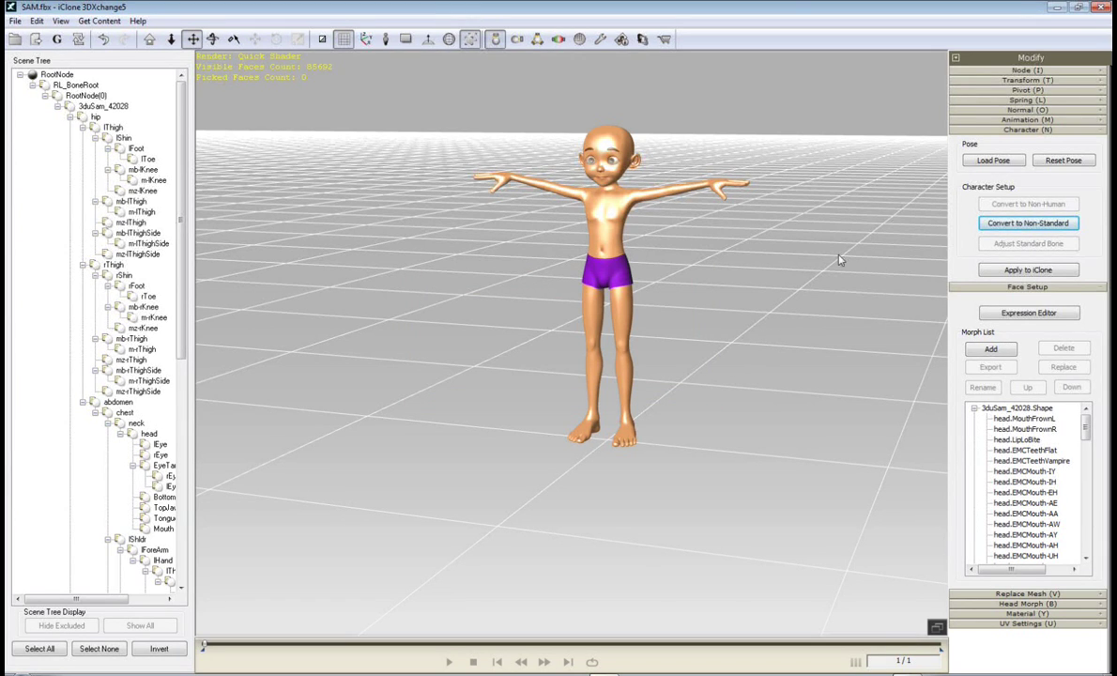
pyautogui.click(1027, 129)
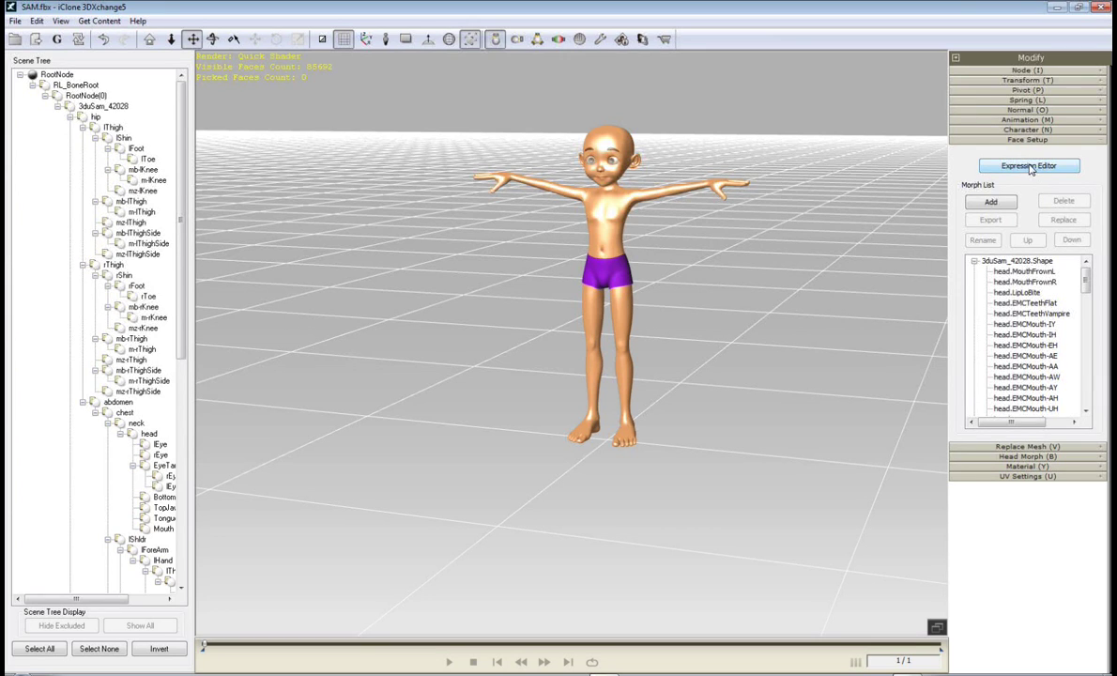
# Open the Expression Editor, frame SAM's face close up and head-on, and remove the puppet gizmo
pyautogui.click(1029, 166)
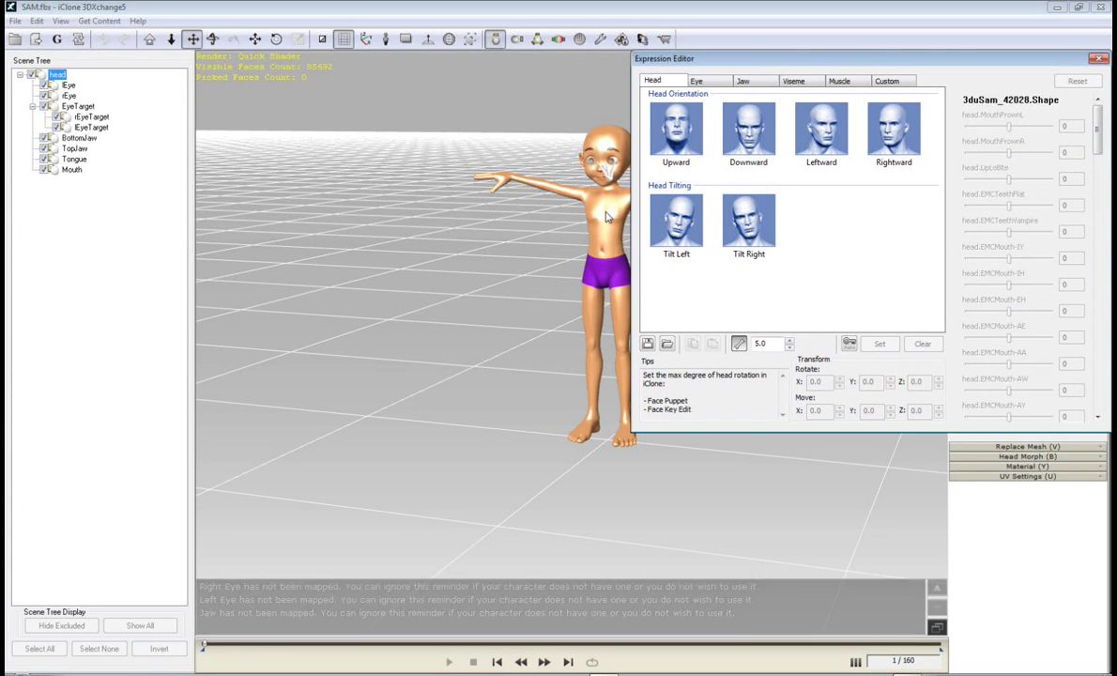
pyautogui.moveTo(605, 217); pyautogui.dragTo(461, 240)
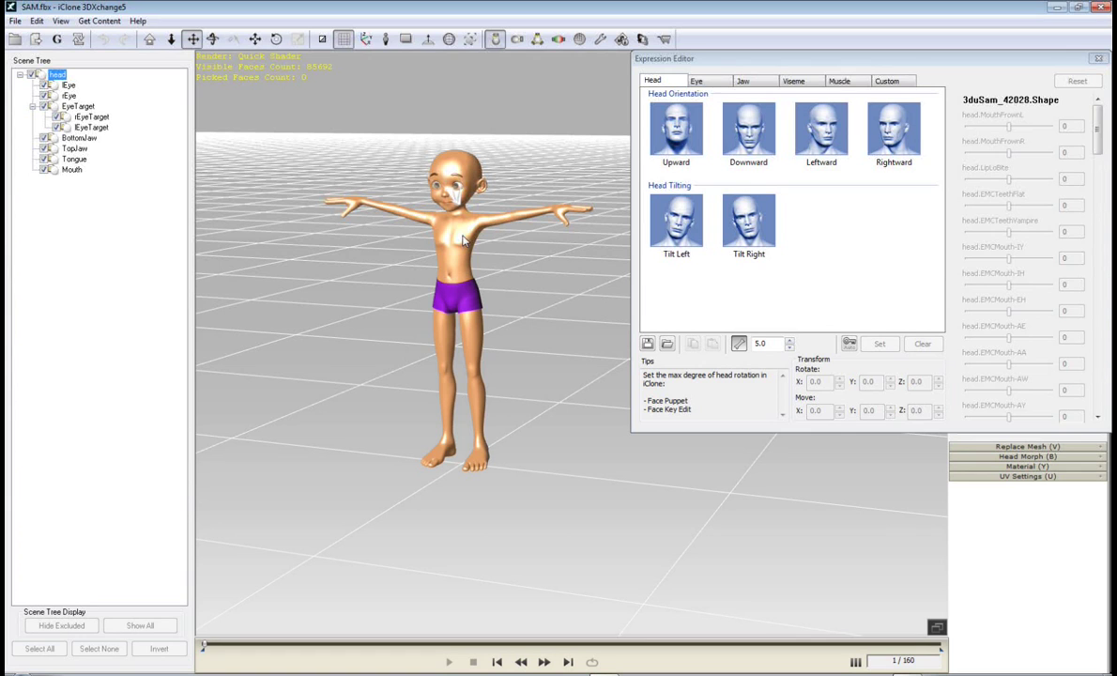
pyautogui.moveTo(460, 242); pyautogui.dragTo(457, 171, button='right')
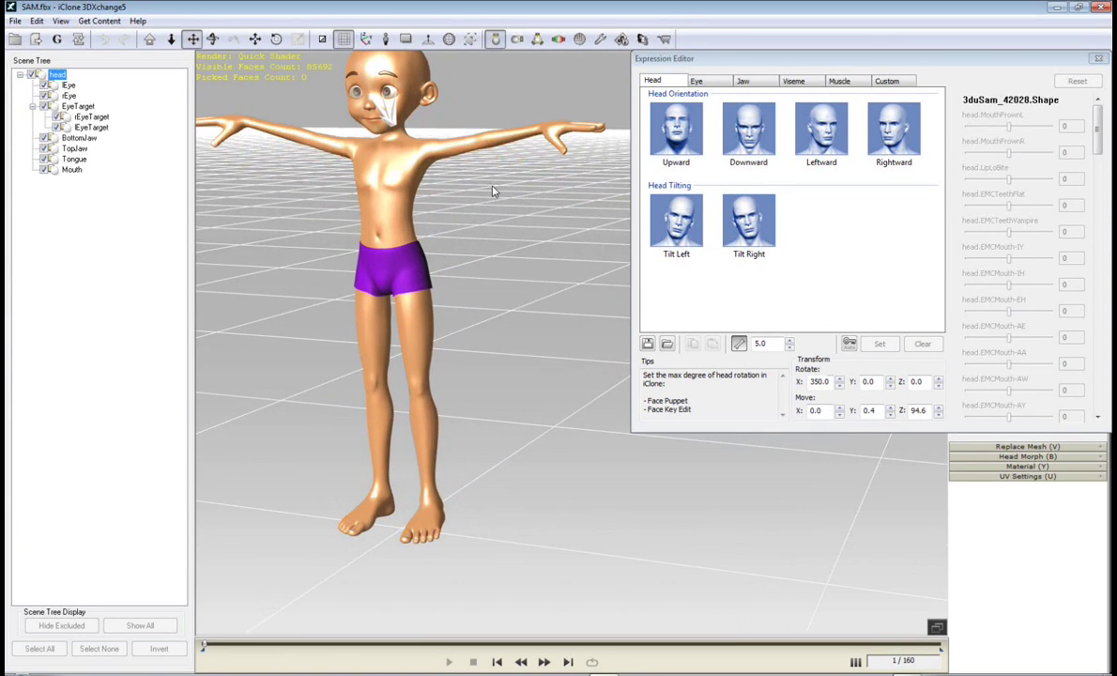
pyautogui.moveTo(347, 167); pyautogui.dragTo(393, 223, button='middle')
pyautogui.scroll(2, 394, 222)
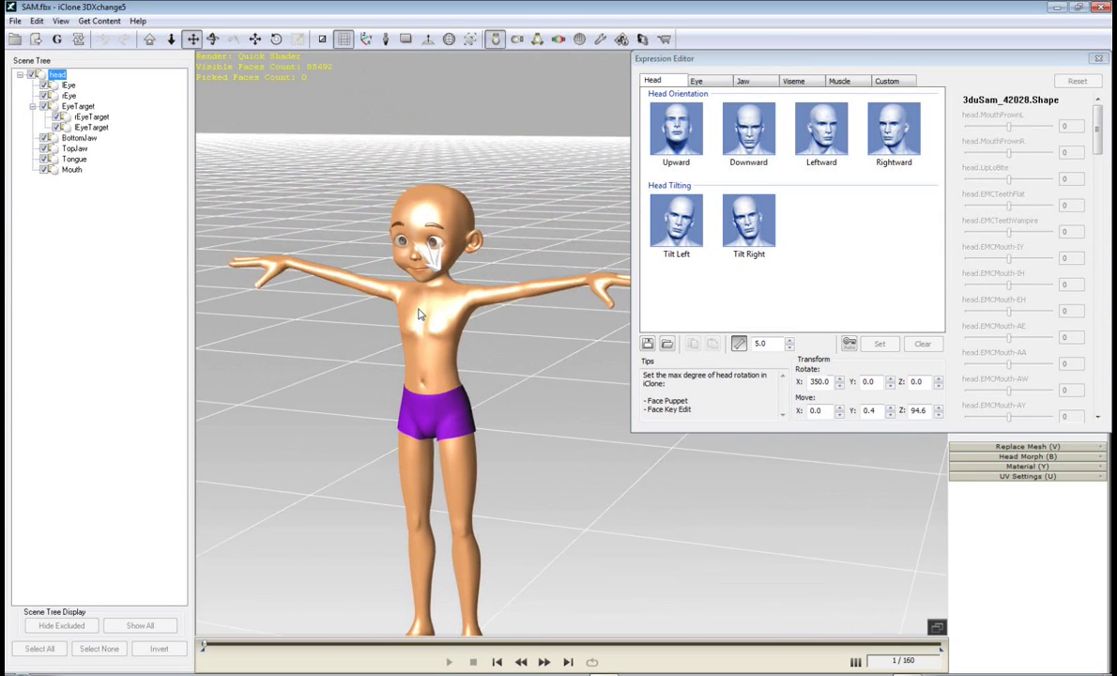
pyautogui.scroll(4, 429, 299)
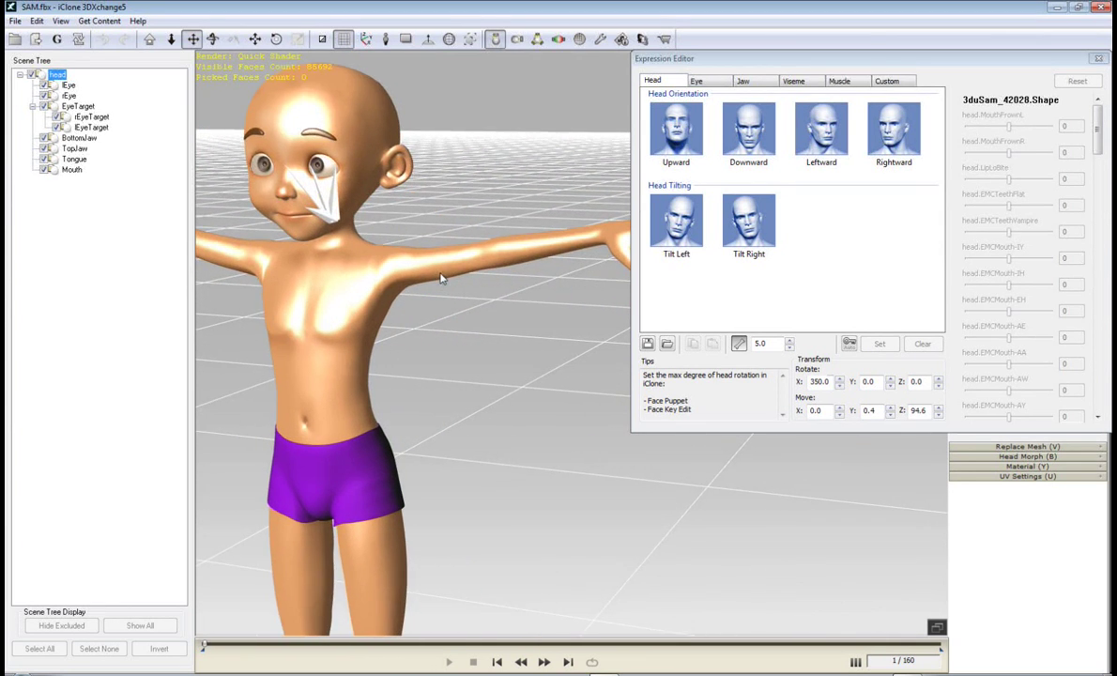
pyautogui.moveTo(441, 278); pyautogui.dragTo(318, 279, button='right')
pyautogui.scroll(2, 376, 299)
pyautogui.moveTo(375, 298); pyautogui.dragTo(454, 374, button='middle')
pyautogui.moveTo(468, 365); pyautogui.dragTo(461, 338, button='right')
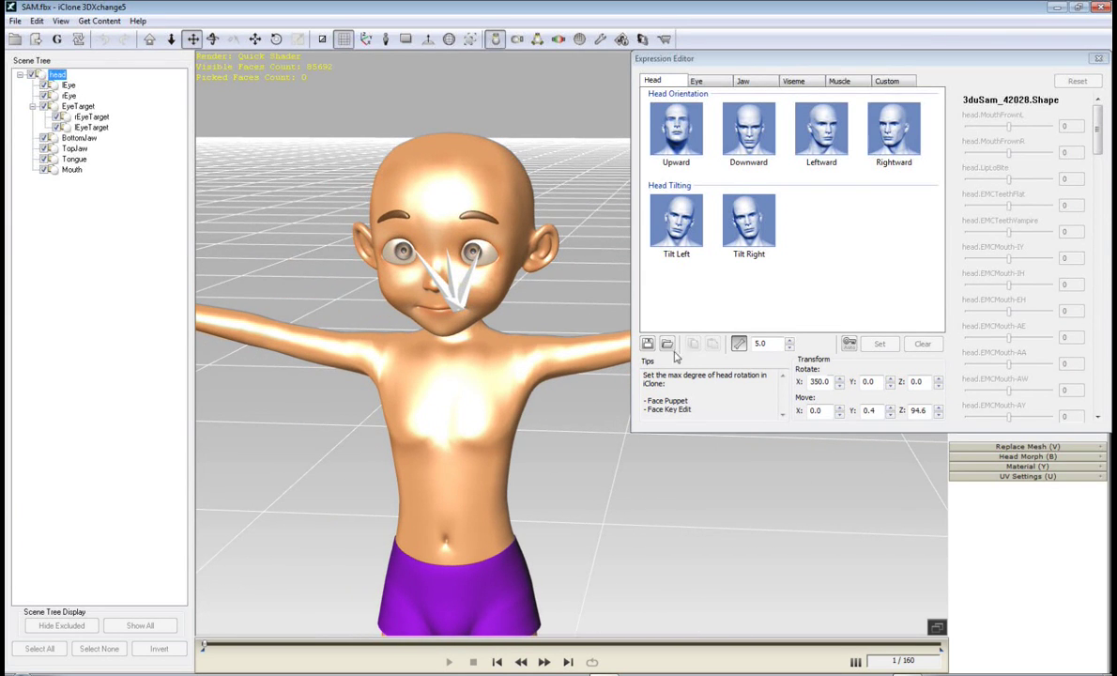
pyautogui.click(739, 344)
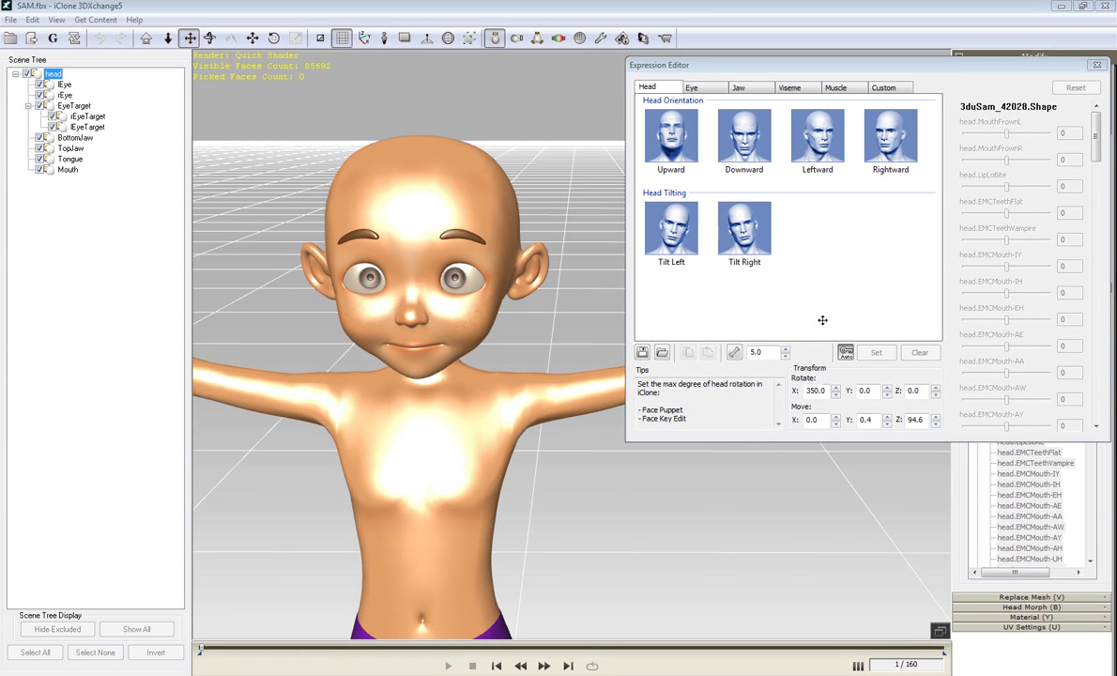
# Tilt SAM's head further back for the Upward head orientation pose
pyautogui.click(678, 143)
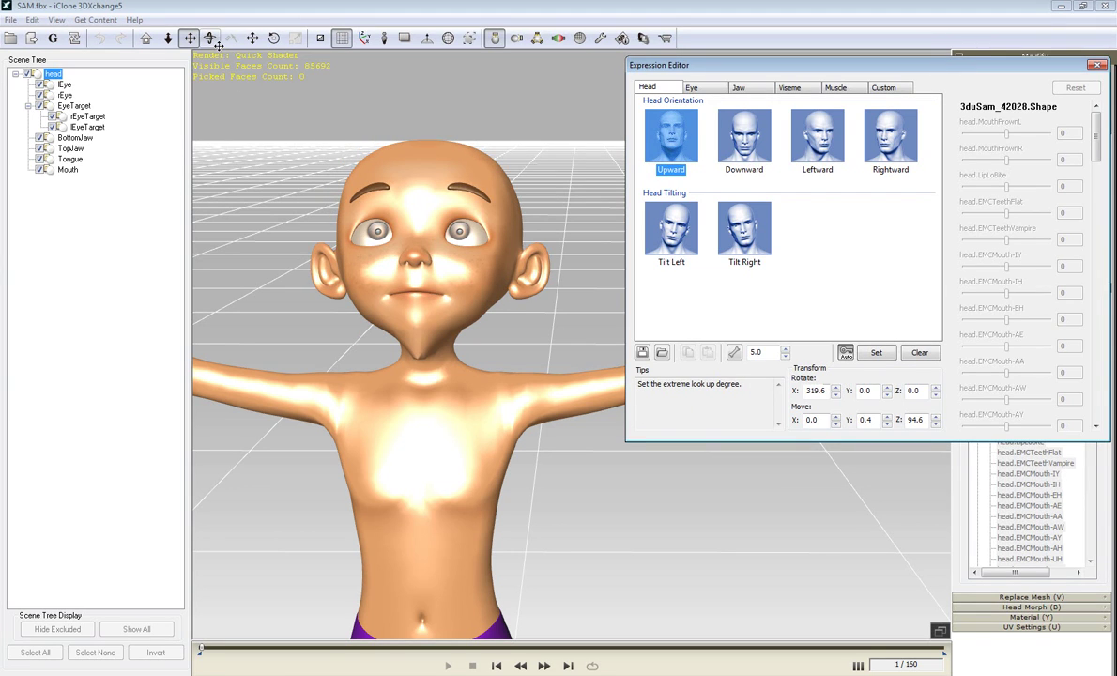
pyautogui.click(275, 38)
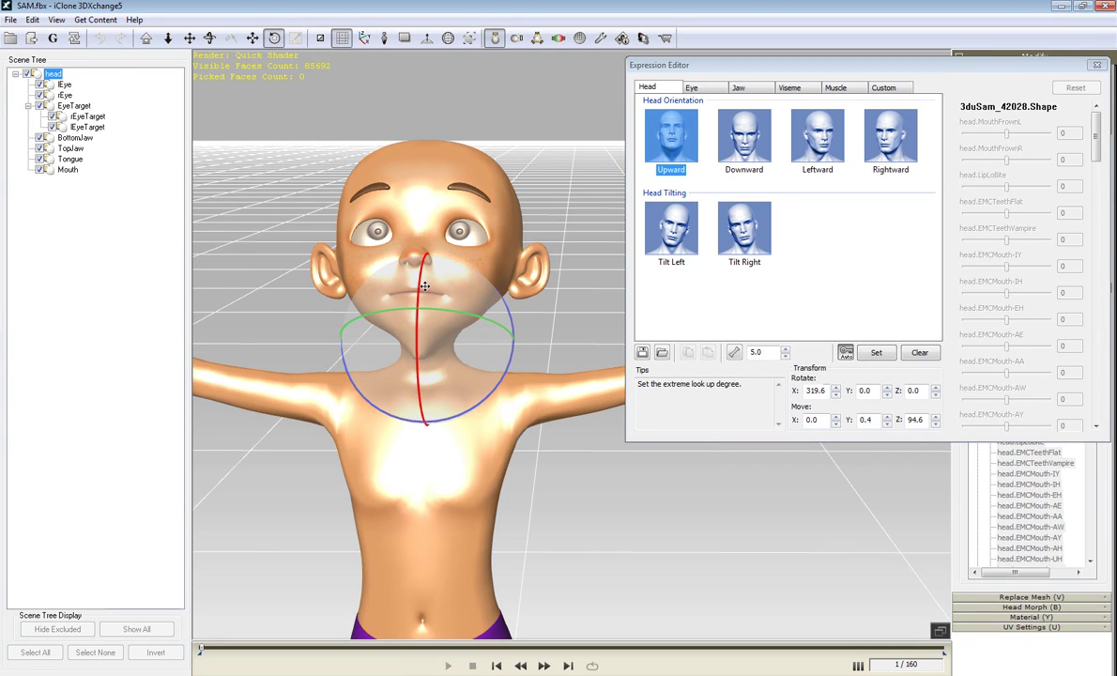
pyautogui.moveTo(425, 286)
pyautogui.mouseDown()
pyautogui.moveTo(422, 298)
pyautogui.moveTo(422, 278)
pyautogui.mouseUp()
# Review the Downward head pose, then bring up the viseme mouth shapes
pyautogui.click(868, 355)
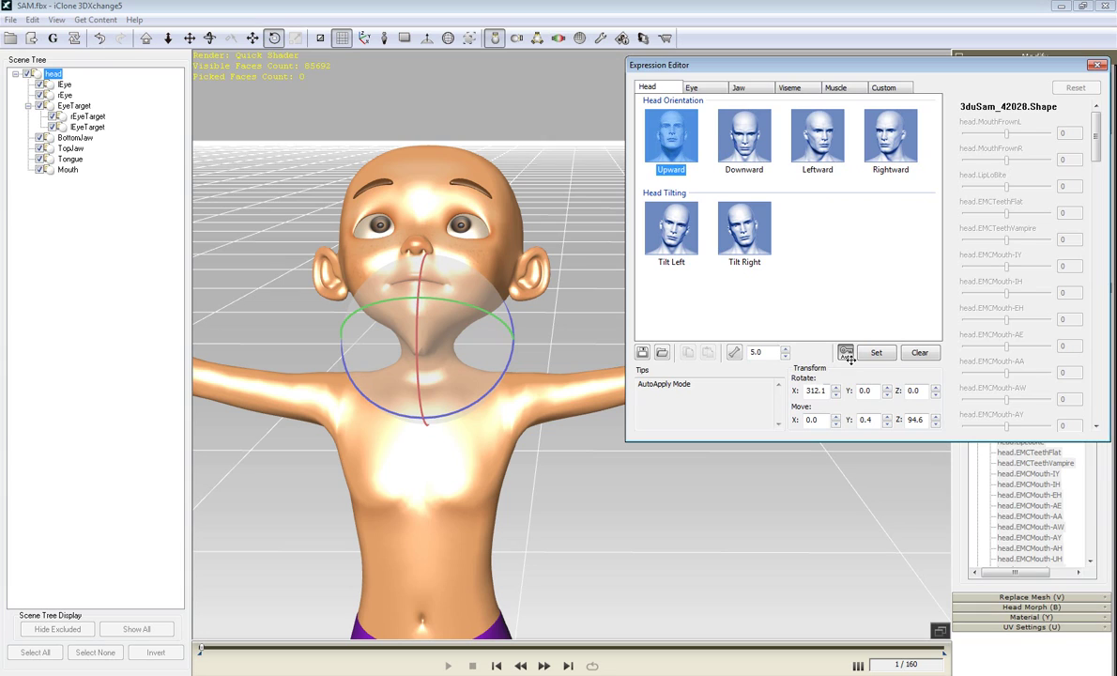
pyautogui.click(757, 146)
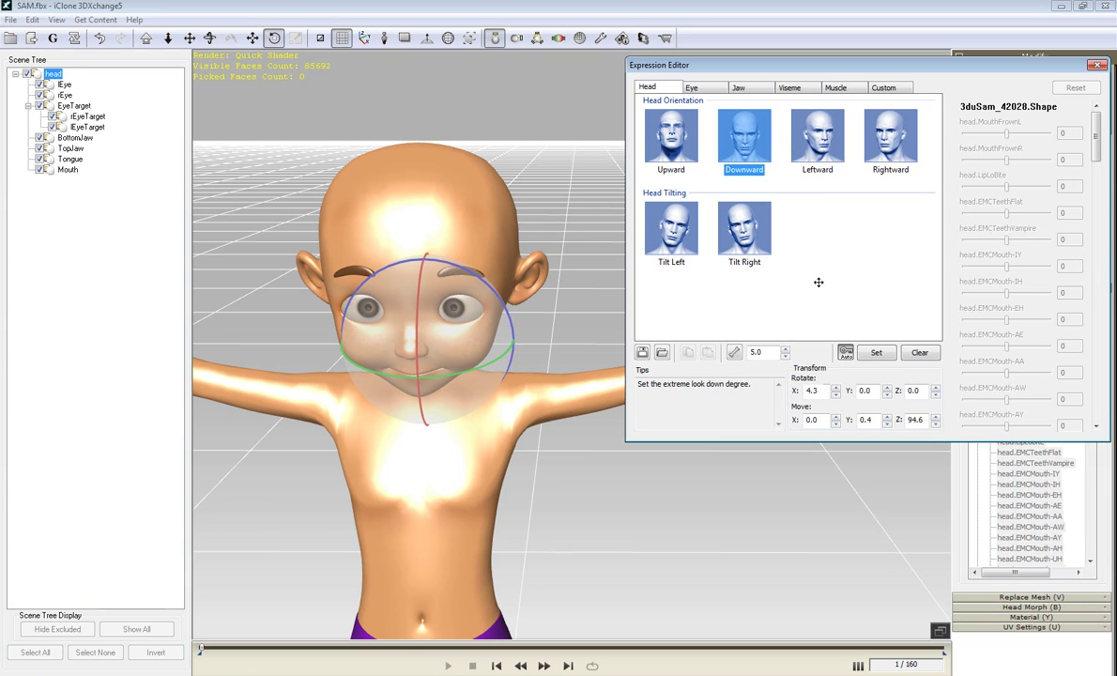
pyautogui.click(794, 89)
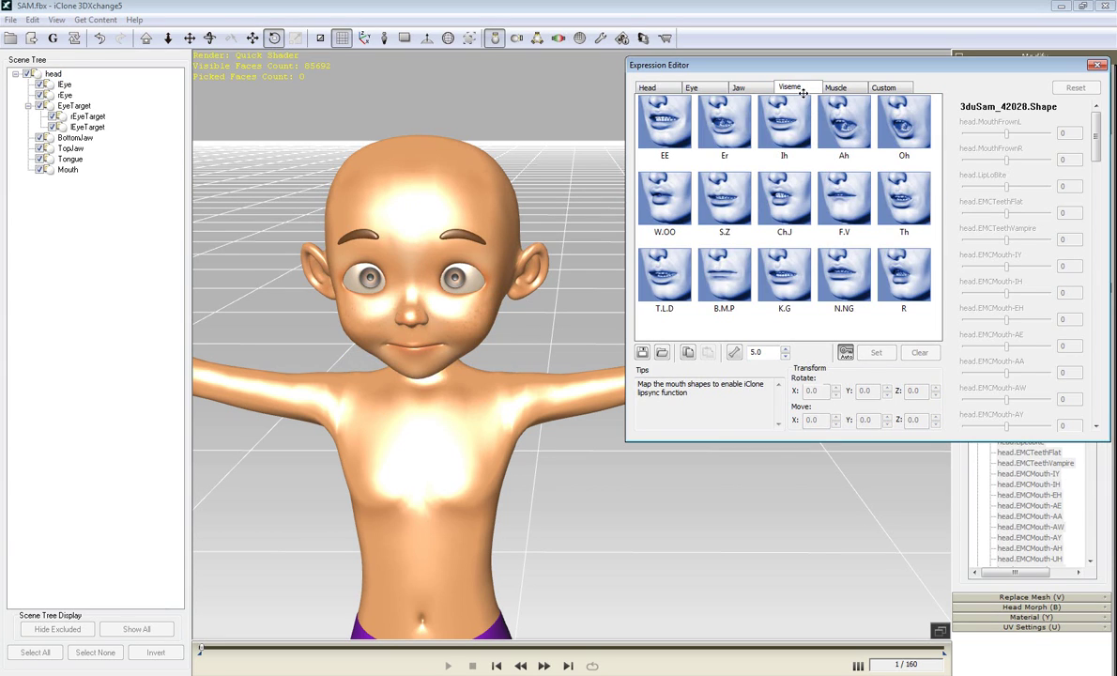
# Load the SamViseme face profile and preview the Er, Ih, Ah and Oh mouth shapes
pyautogui.click(664, 353)
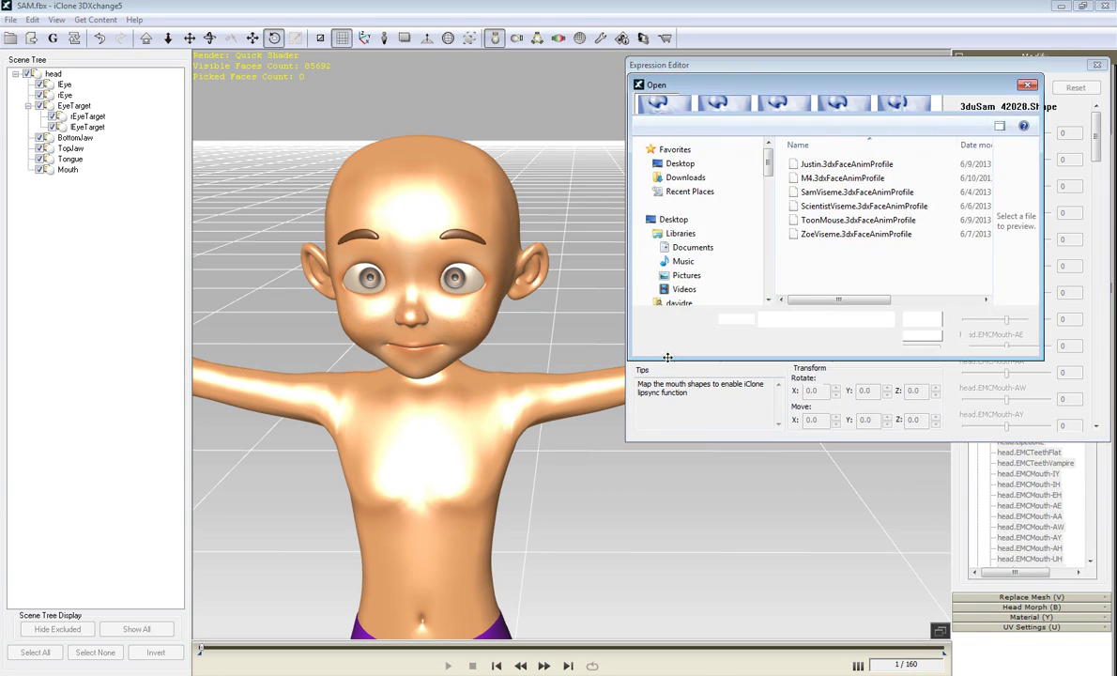
pyautogui.doubleClick(855, 193)
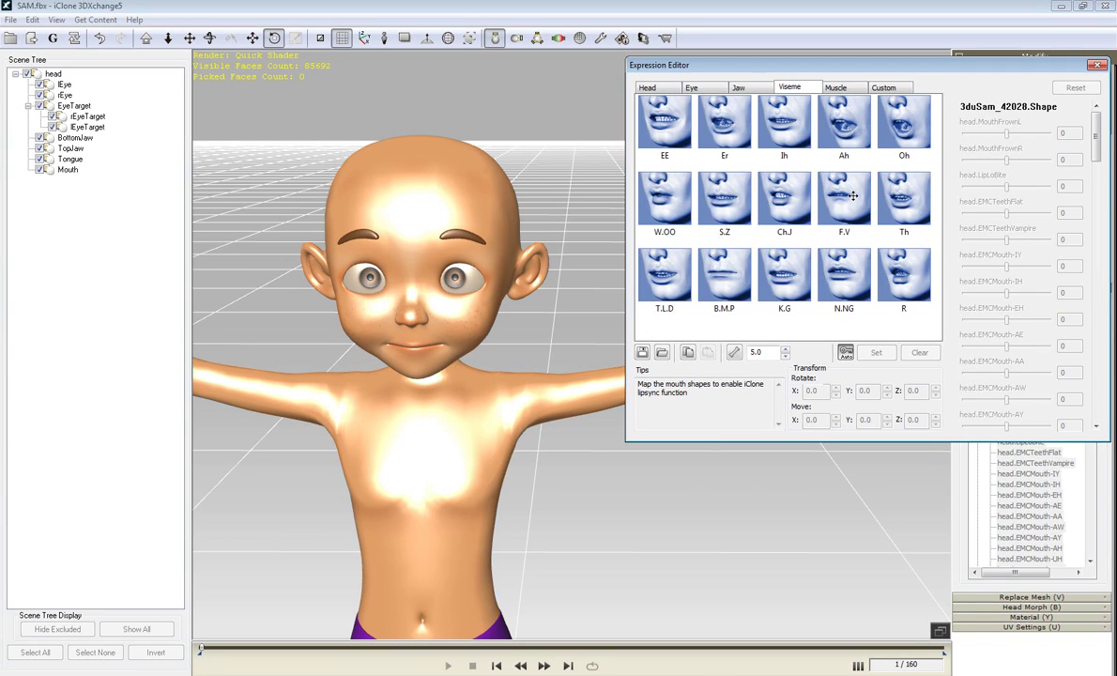
pyautogui.click(733, 122)
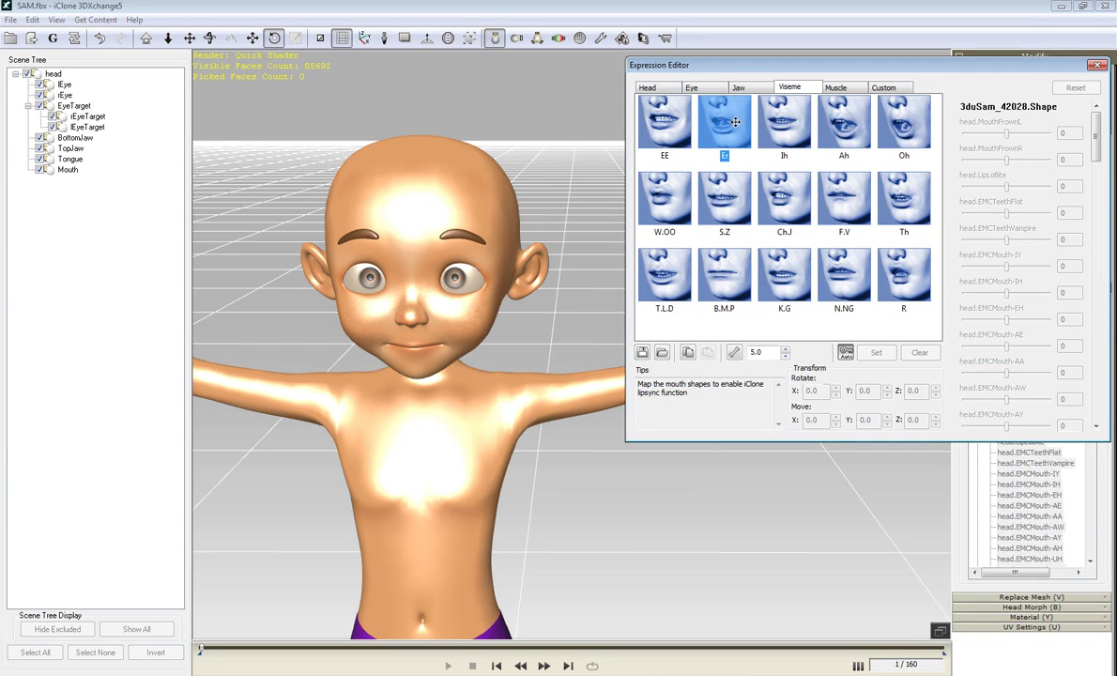
pyautogui.click(795, 135)
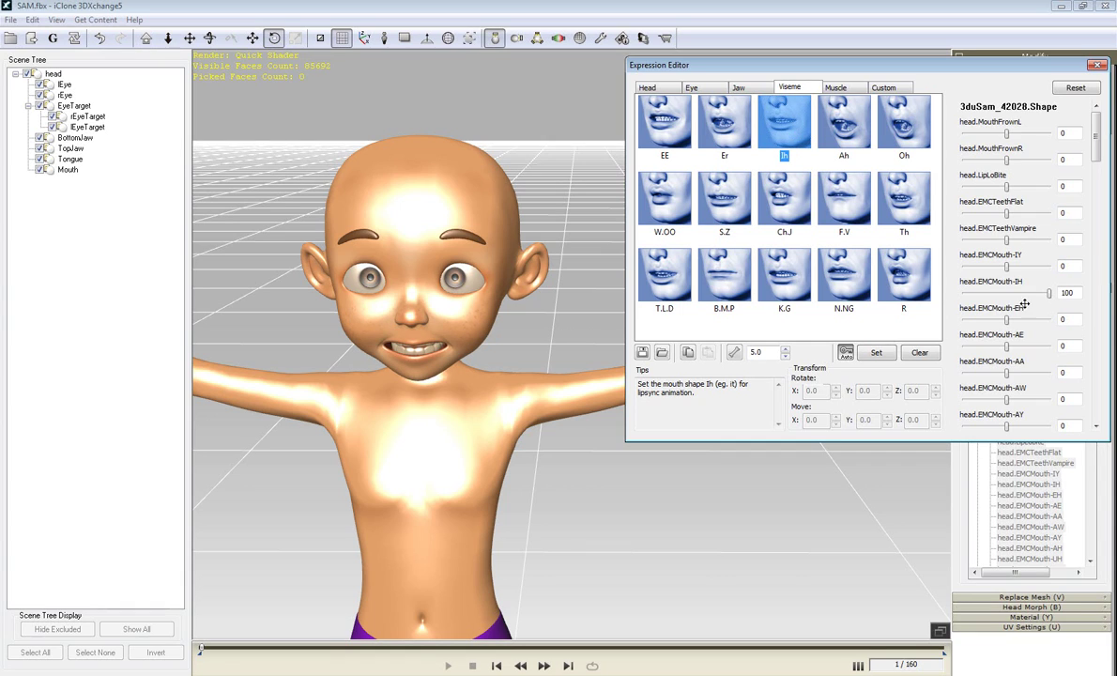
pyautogui.click(856, 134)
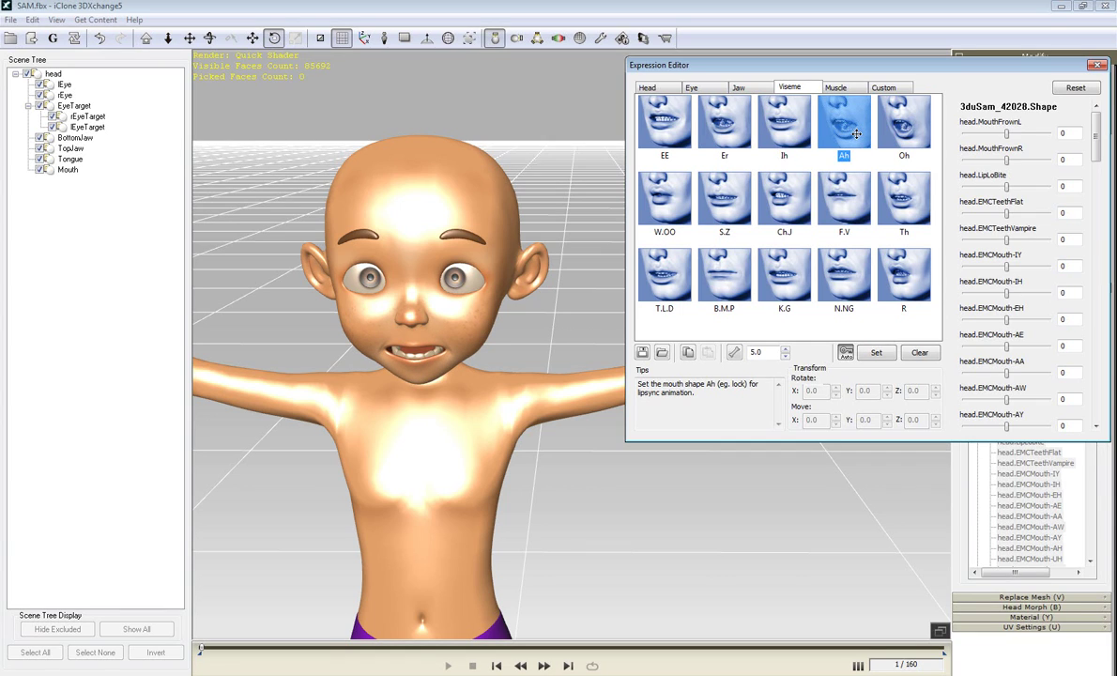
pyautogui.click(906, 134)
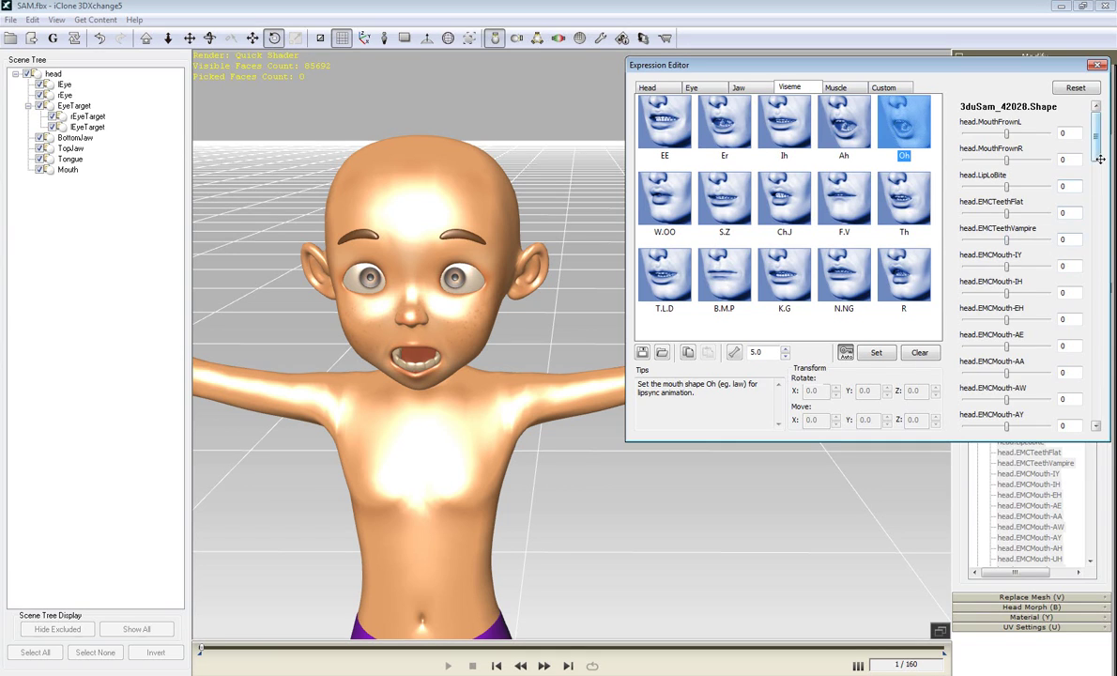
pyautogui.scroll(-3, 1021, 145)
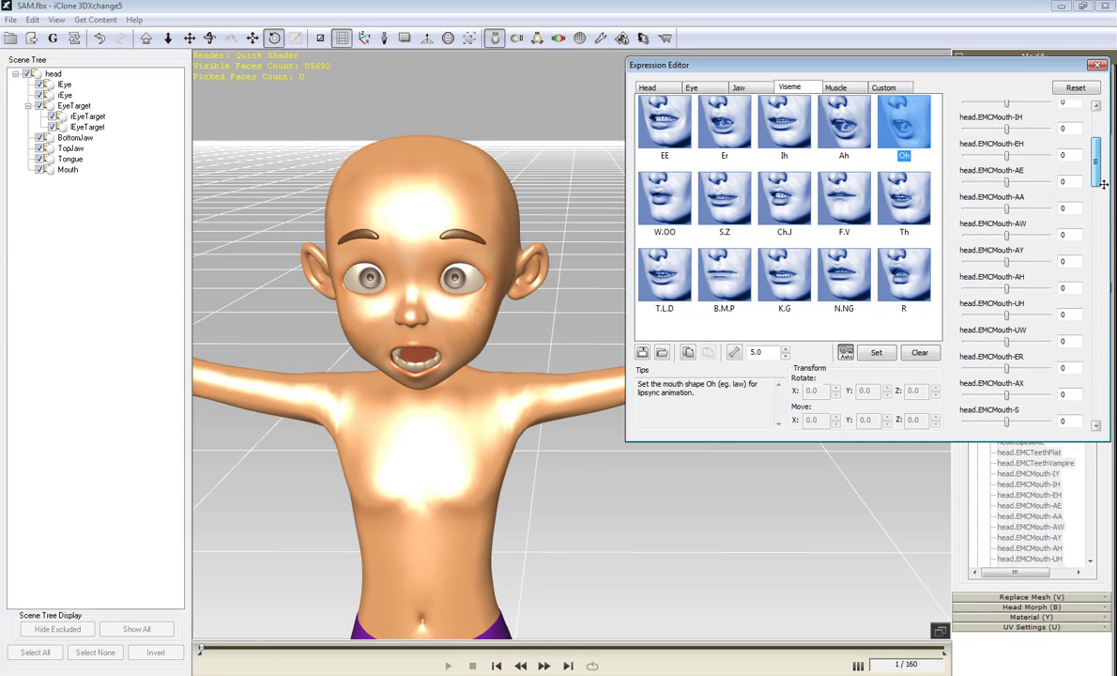
pyautogui.click(843, 131)
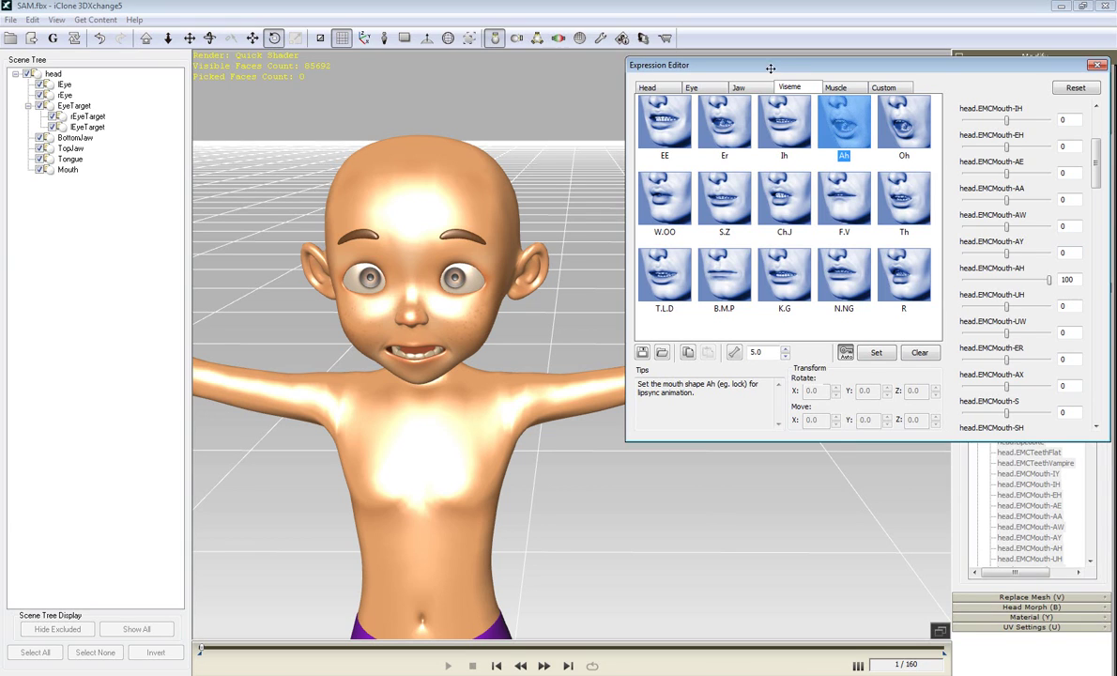
# Preview the Eyes Blink, Eye Blink Left, Eyelids Enlarge and Eyes Squint muscle expressions
pyautogui.click(838, 88)
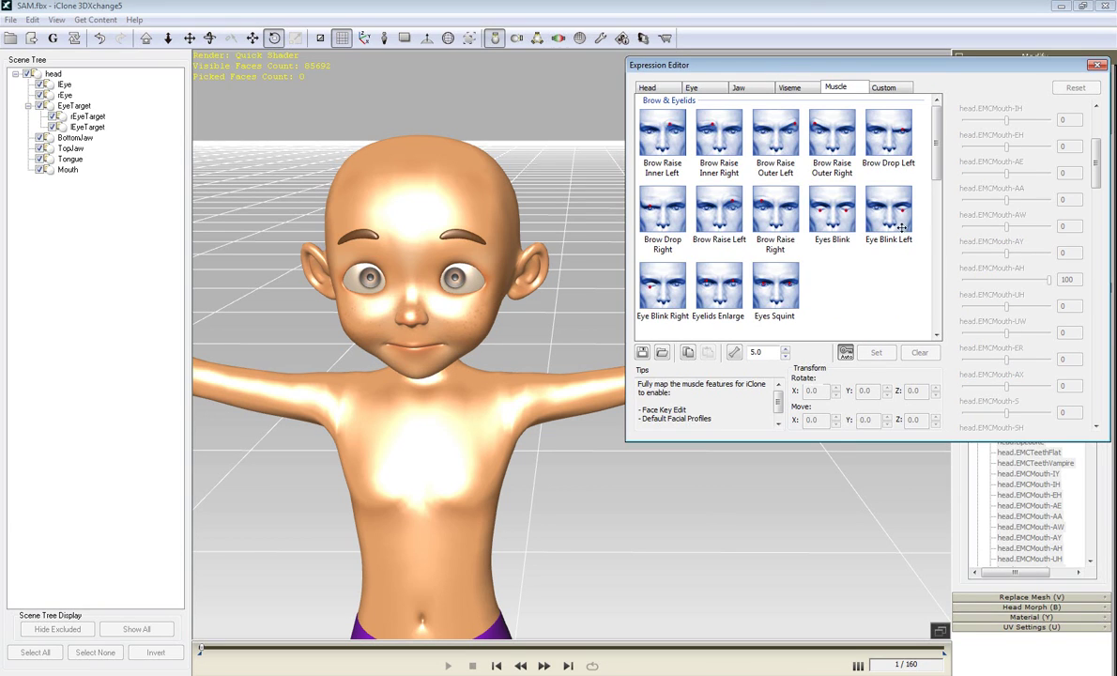
pyautogui.click(834, 220)
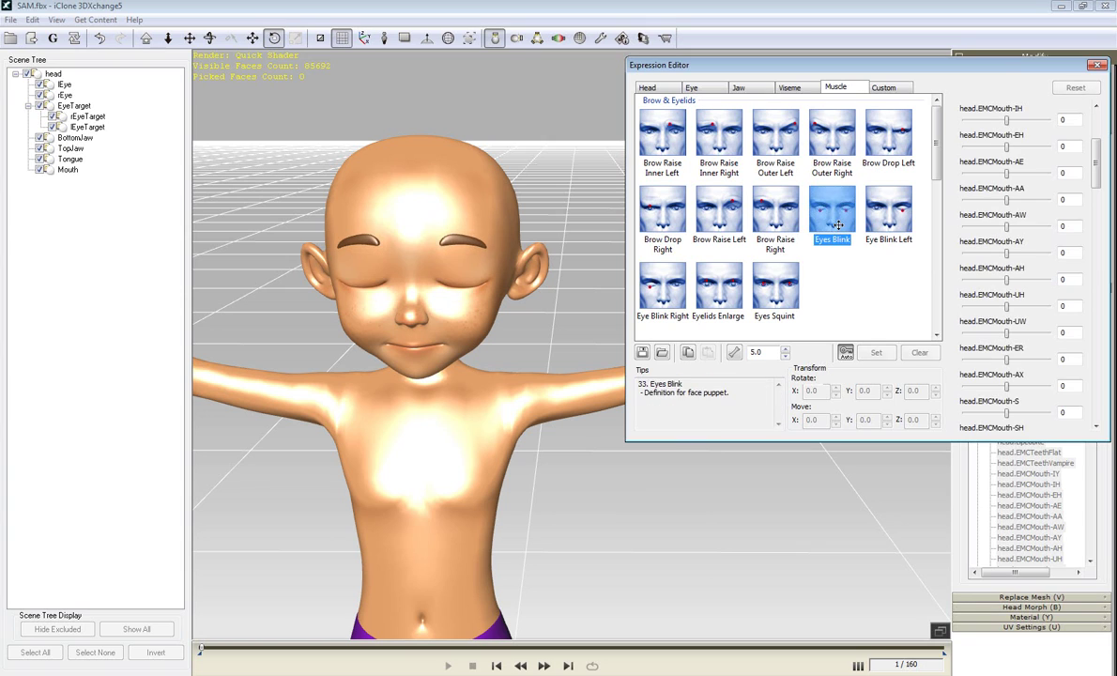
pyautogui.click(896, 226)
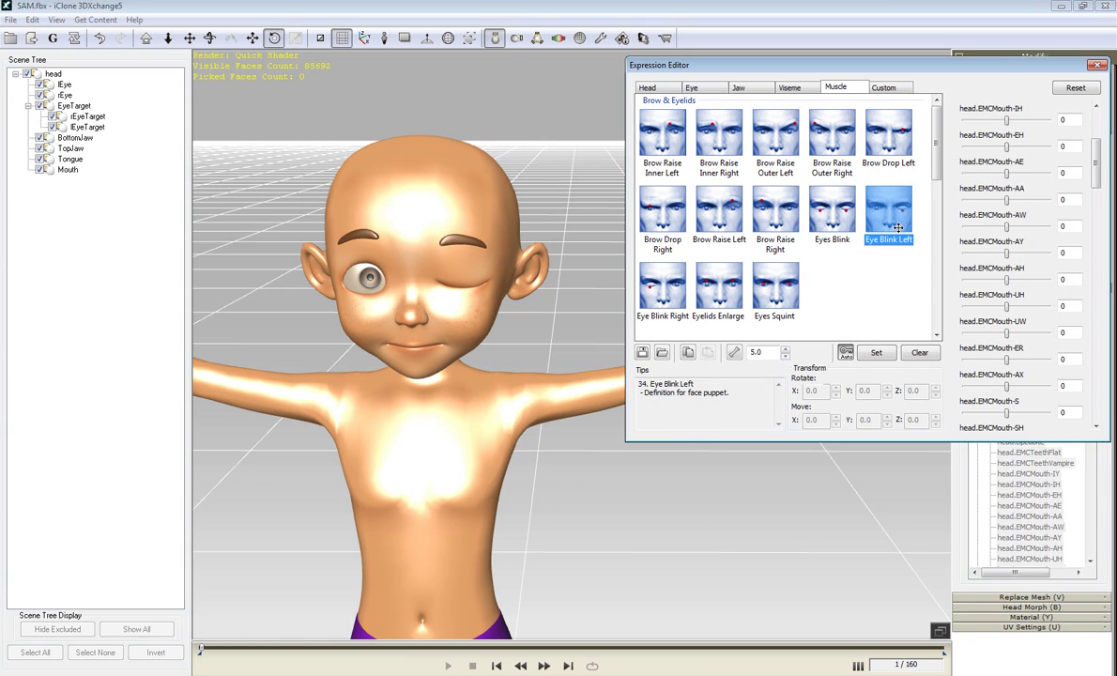
pyautogui.click(733, 287)
pyautogui.click(790, 297)
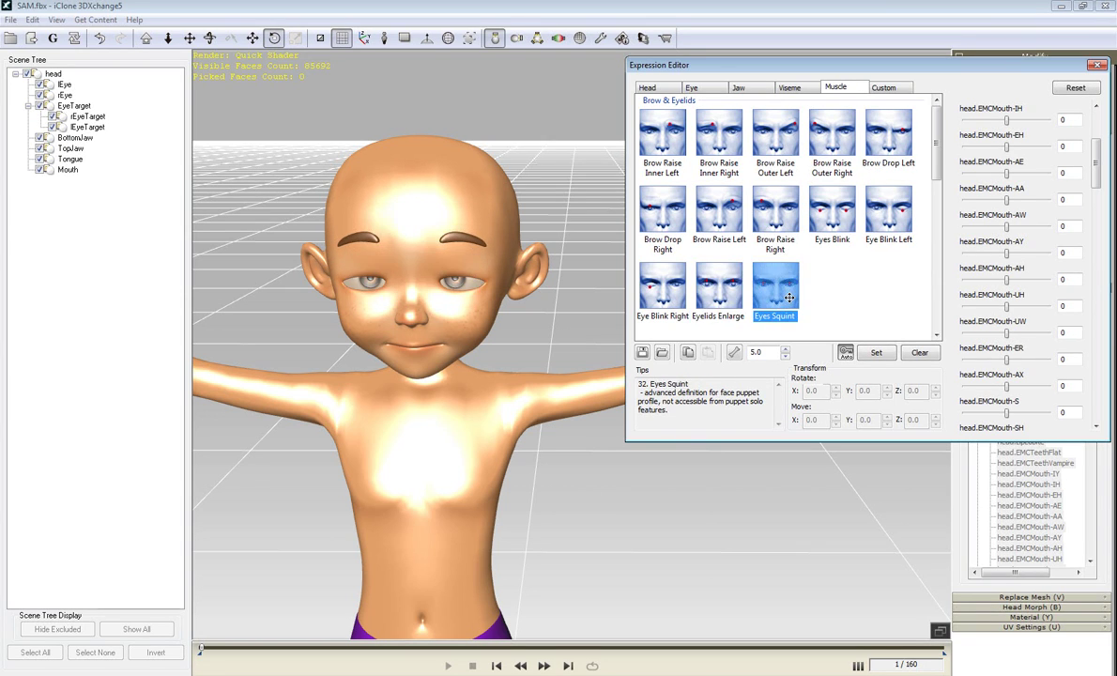
pyautogui.click(887, 88)
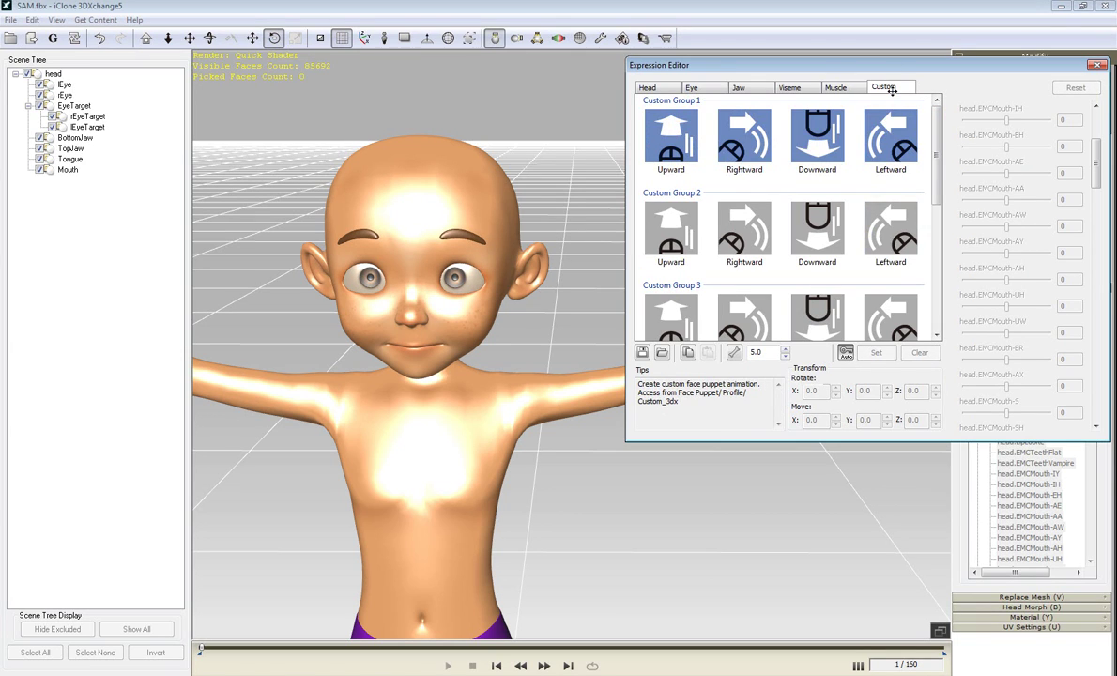
# Set SAMeyesUp and the matching SAMeyes direction morphs to 100 for the four Custom Group 1 poses, then close the editor
pyautogui.click(678, 143)
pyautogui.moveTo(1098, 148); pyautogui.dragTo(1098, 399)
pyautogui.moveTo(1006, 424); pyautogui.dragTo(1058, 423)
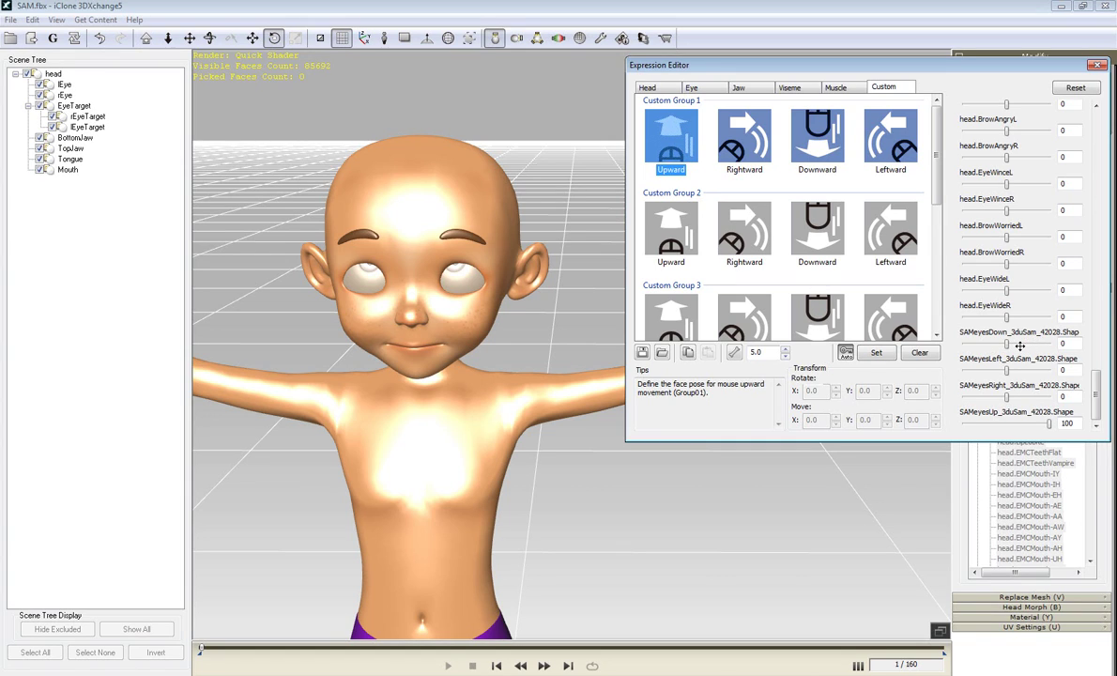
pyautogui.click(758, 151)
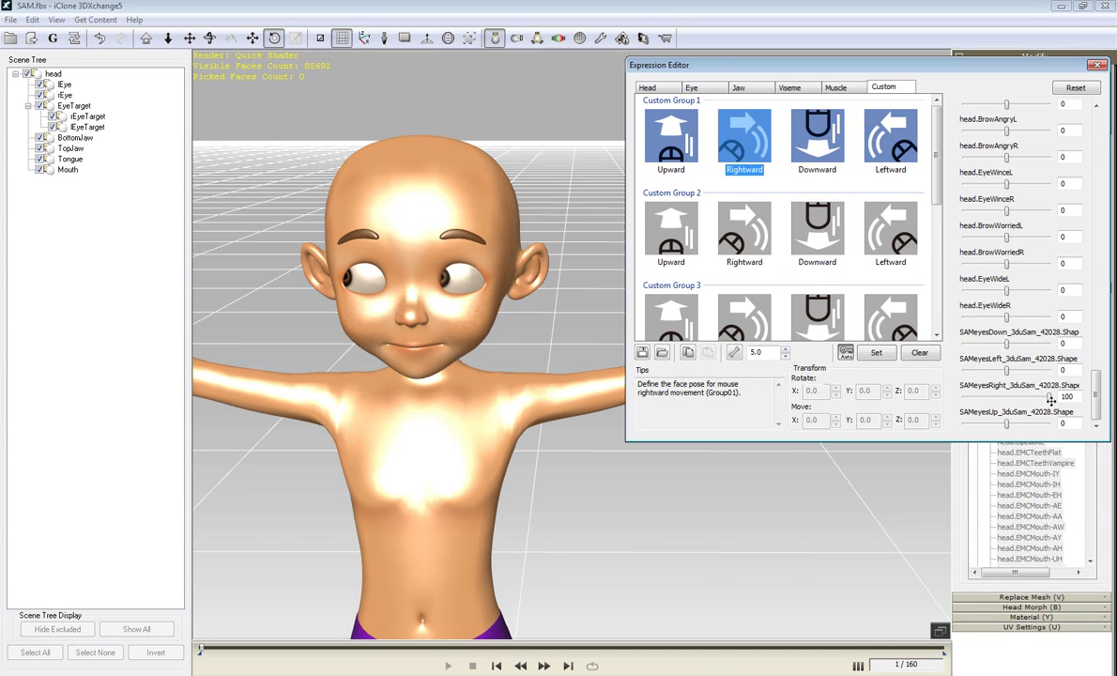
pyautogui.click(824, 140)
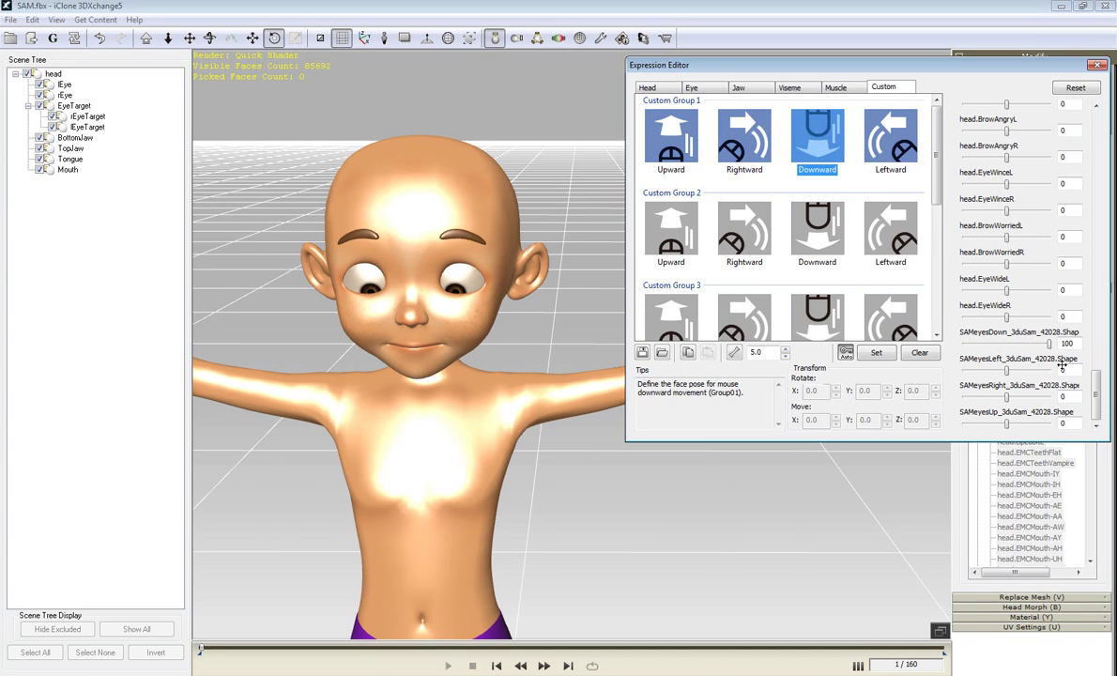
pyautogui.click(908, 140)
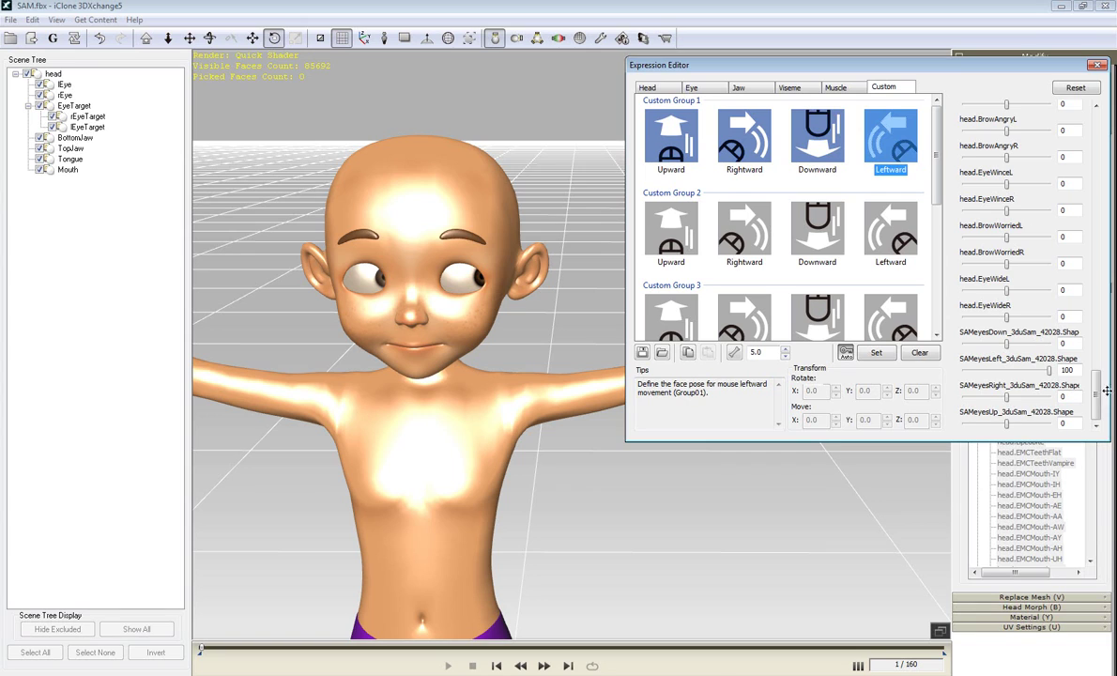
pyautogui.click(927, 185)
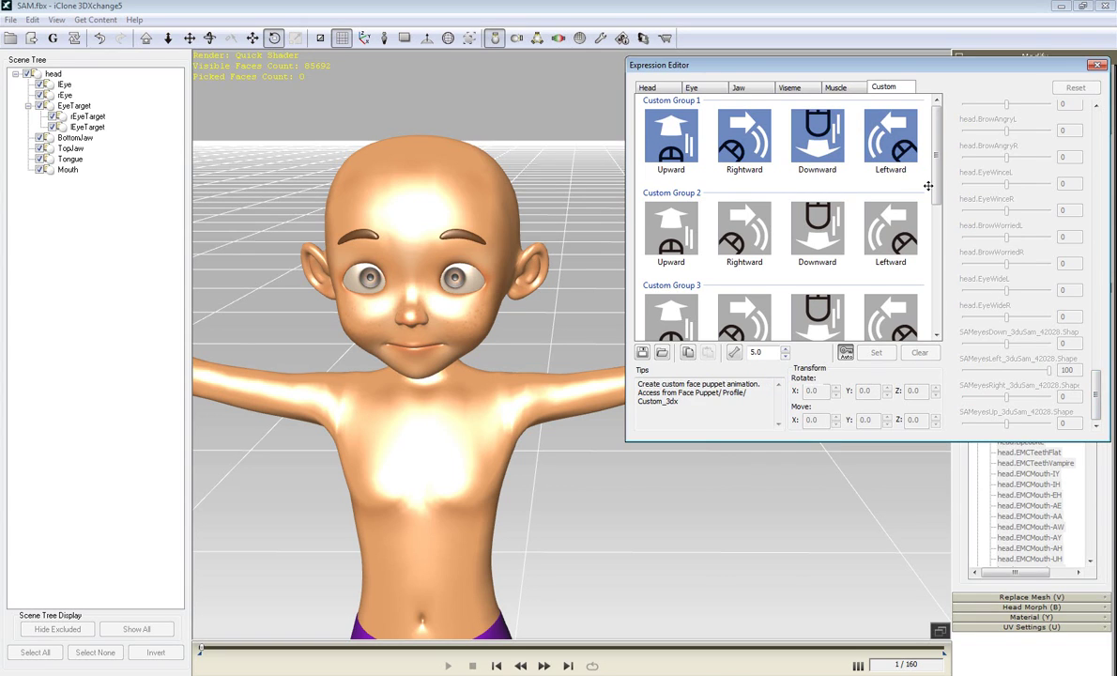
pyautogui.click(1100, 65)
# Pick SkinTorso, set its Specular and Glossiness to 0, and enable 2-Sided and Affect All Materials
pyautogui.press('y')
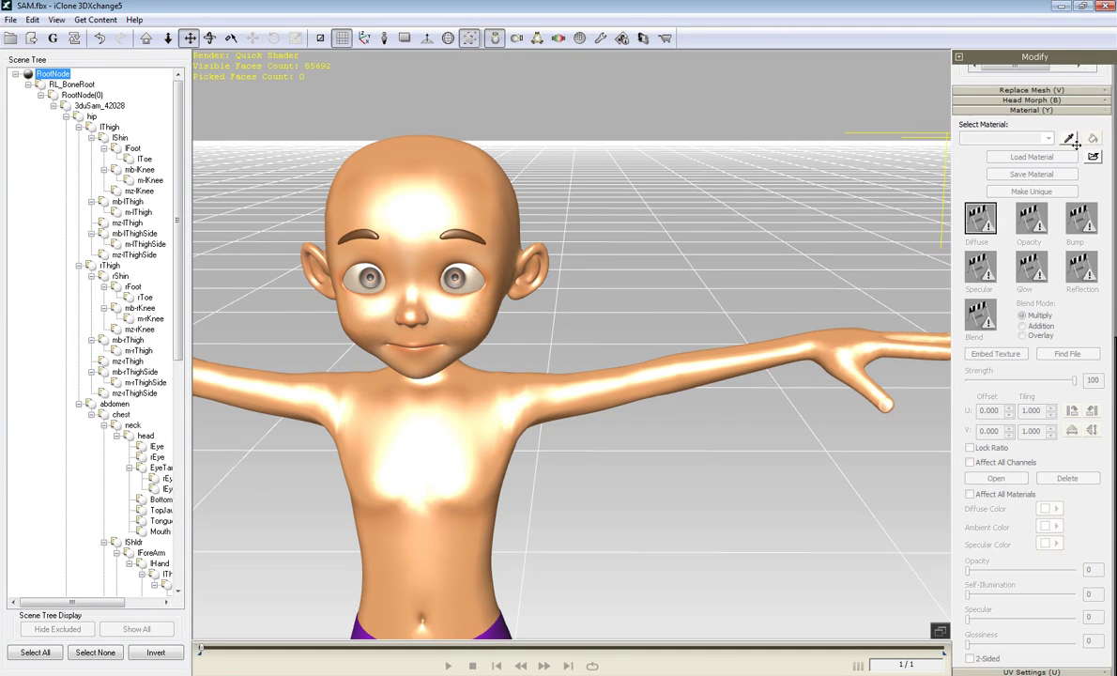
pyautogui.click(1071, 139)
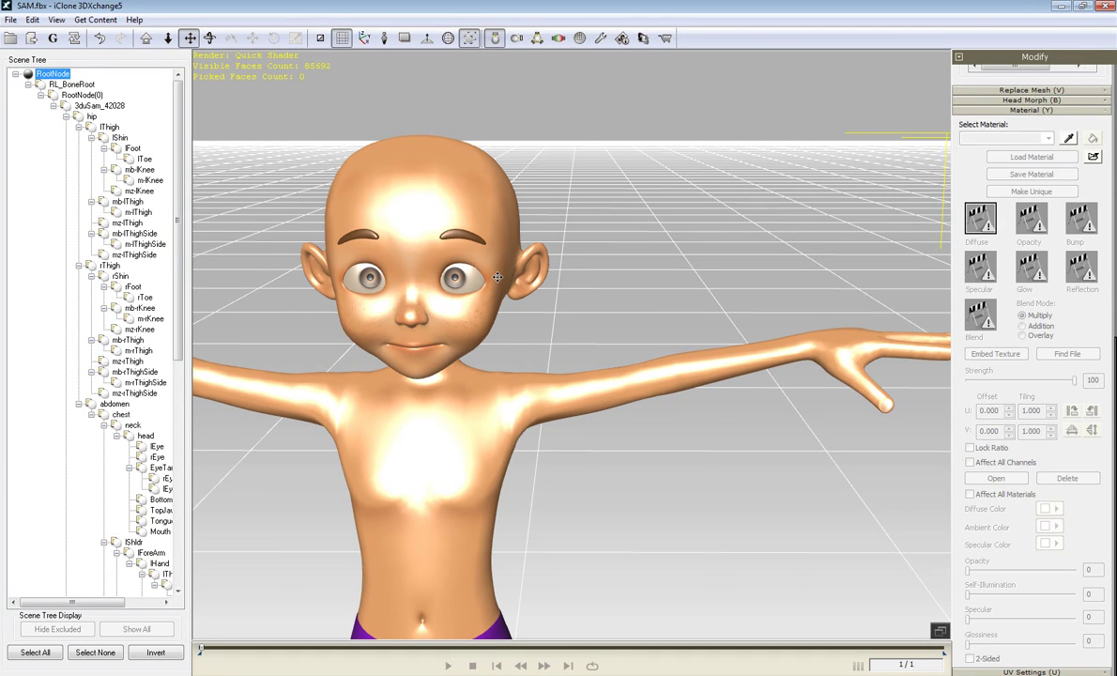
pyautogui.click(424, 437)
pyautogui.click(1070, 139)
pyautogui.click(424, 437)
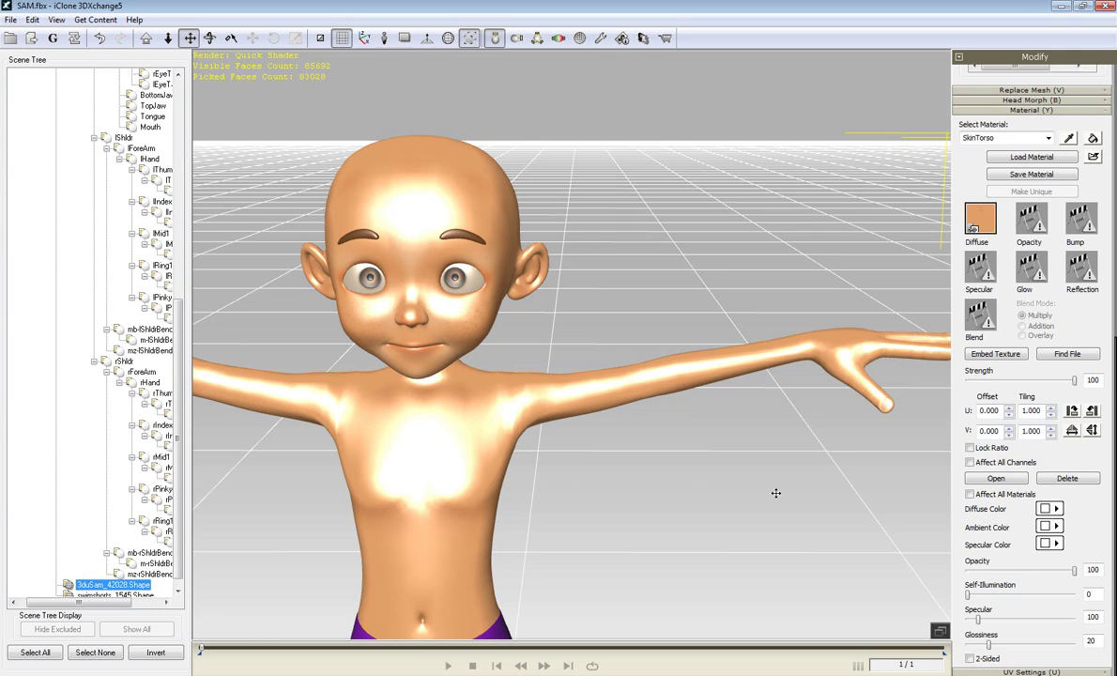
pyautogui.moveTo(988, 644); pyautogui.dragTo(956, 624)
pyautogui.click(969, 658)
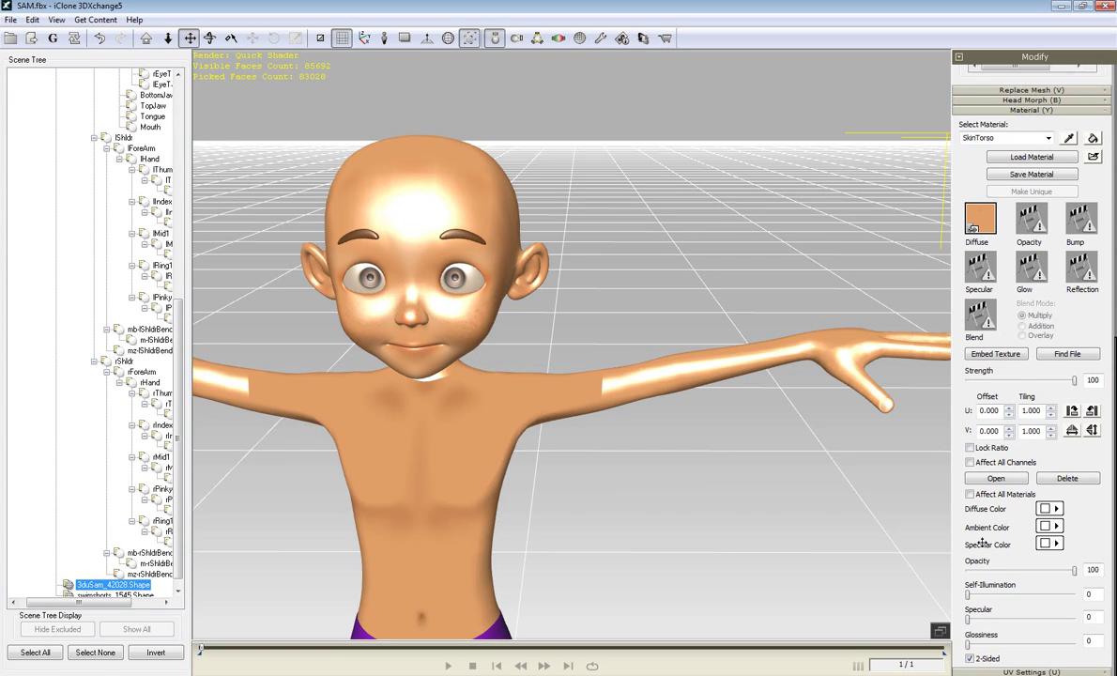
pyautogui.click(970, 495)
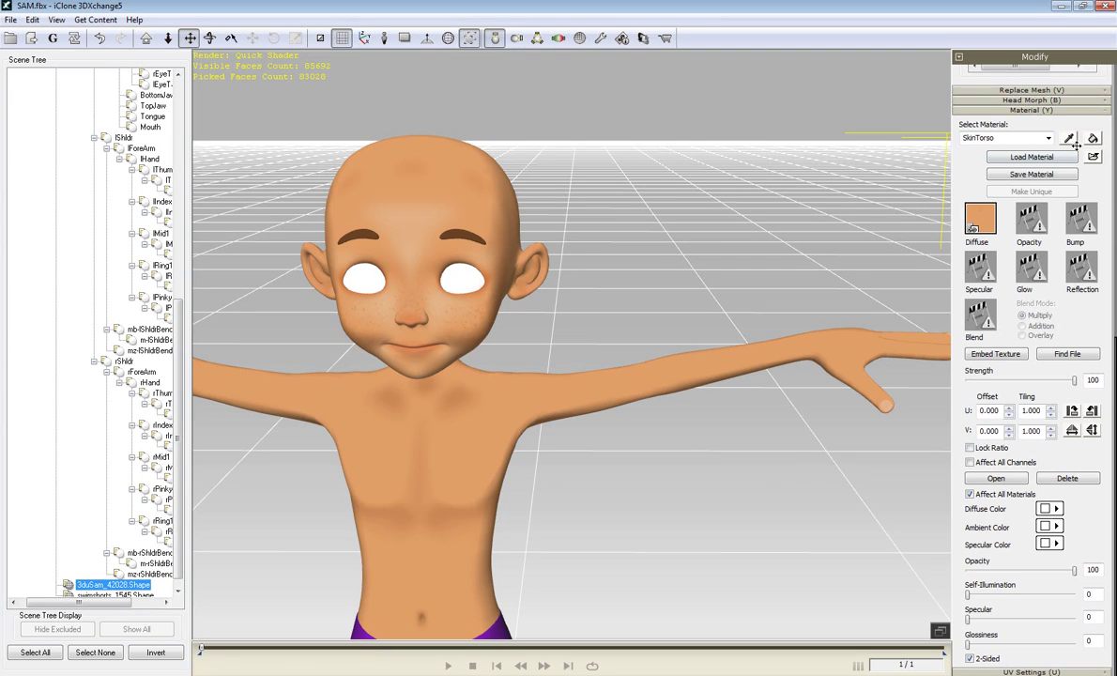
# With Affect All Materials off, set the eye's EyeLights material Opacity to 0
pyautogui.click(971, 495)
pyautogui.click(464, 285)
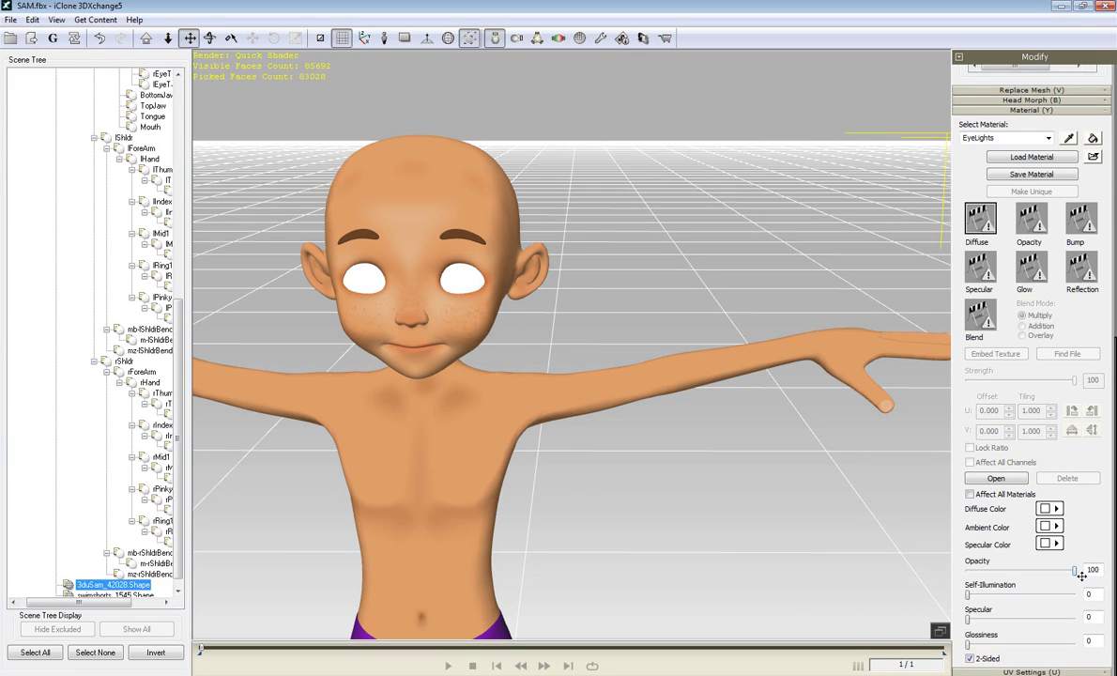
pyautogui.moveTo(1079, 572); pyautogui.dragTo(965, 570)
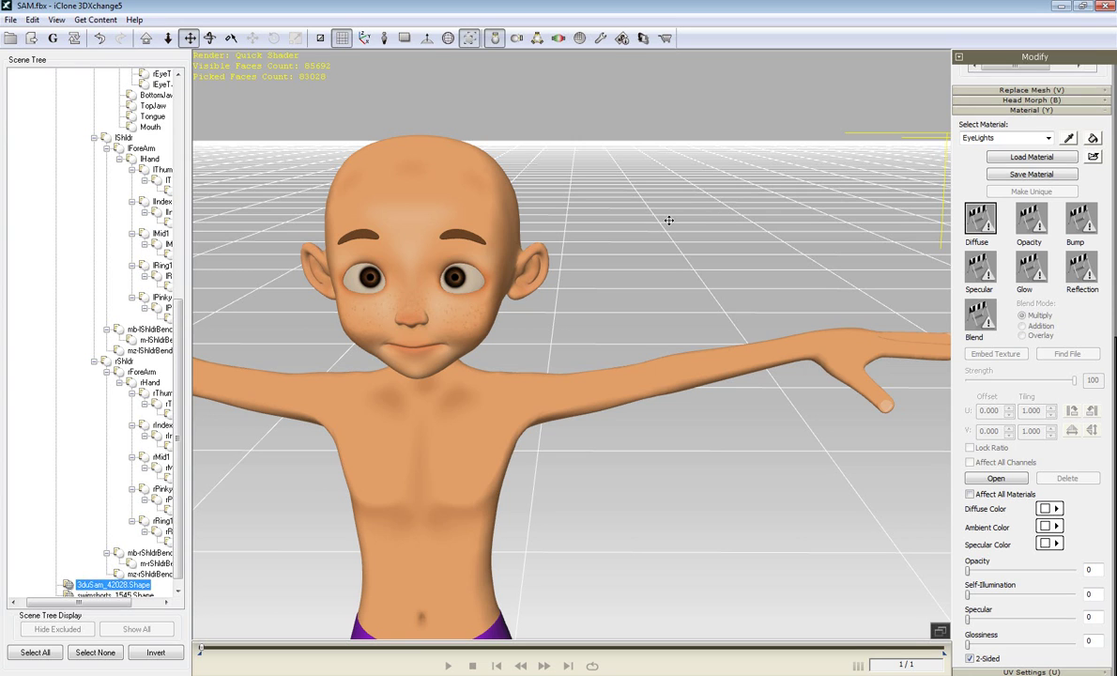
pyautogui.press('z')
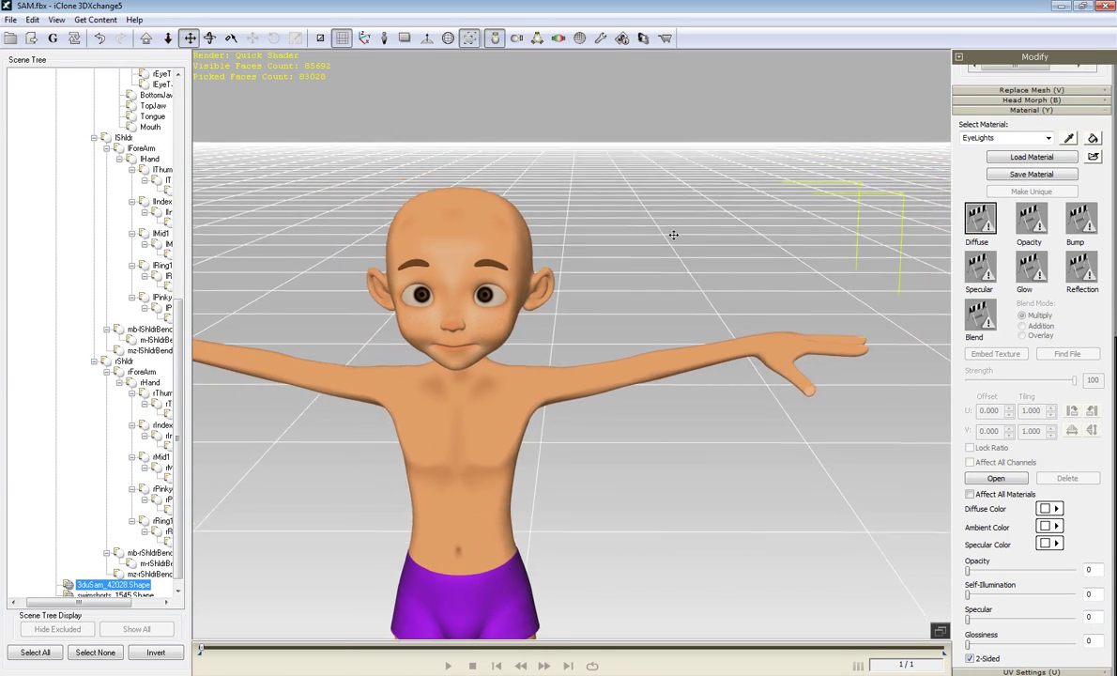
pyautogui.moveTo(610, 449); pyautogui.dragTo(596, 284, button='middle')
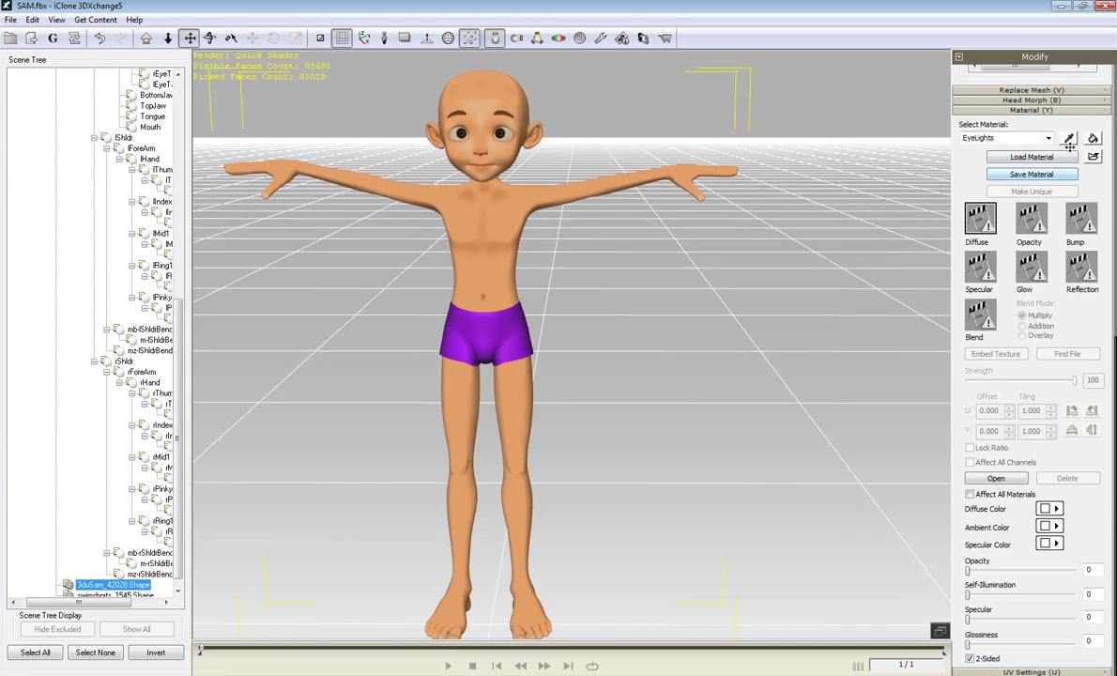
# Make SAM's purple shorts material 2-Sided with Specular at 0
pyautogui.click(503, 335)
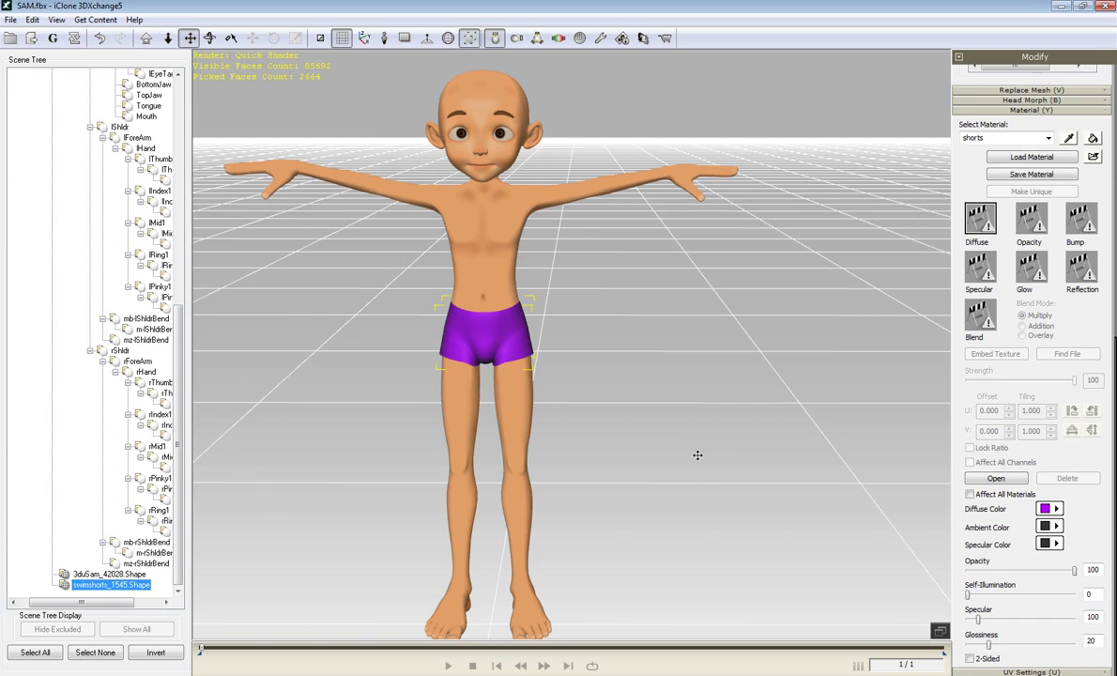
pyautogui.click(970, 659)
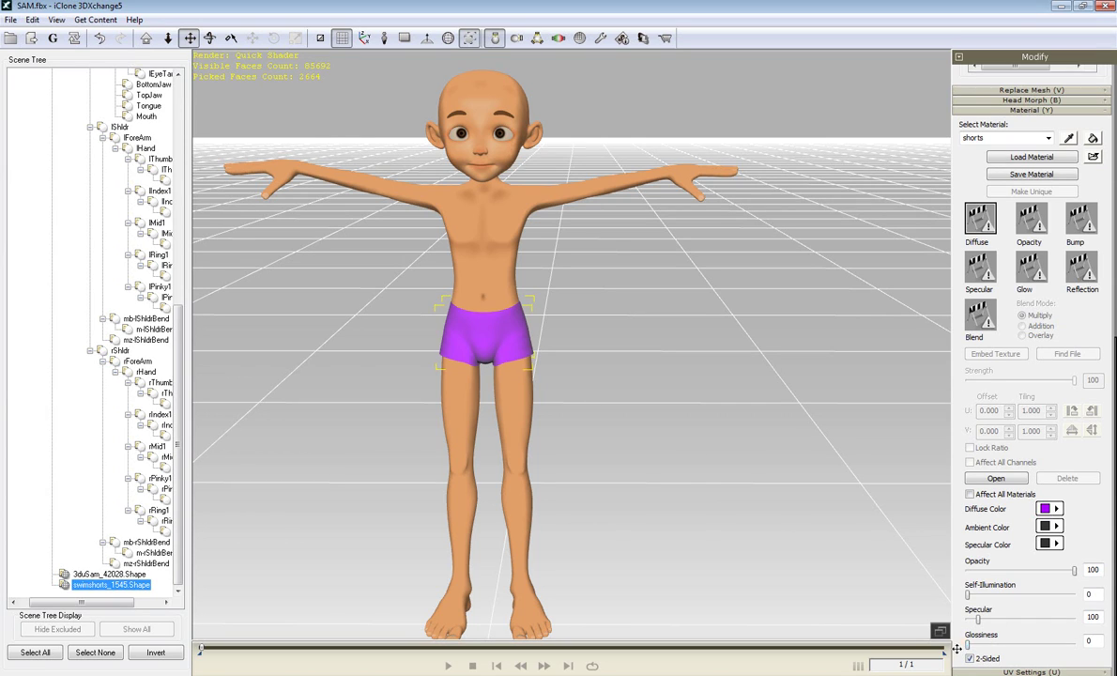
pyautogui.moveTo(977, 619); pyautogui.dragTo(968, 621)
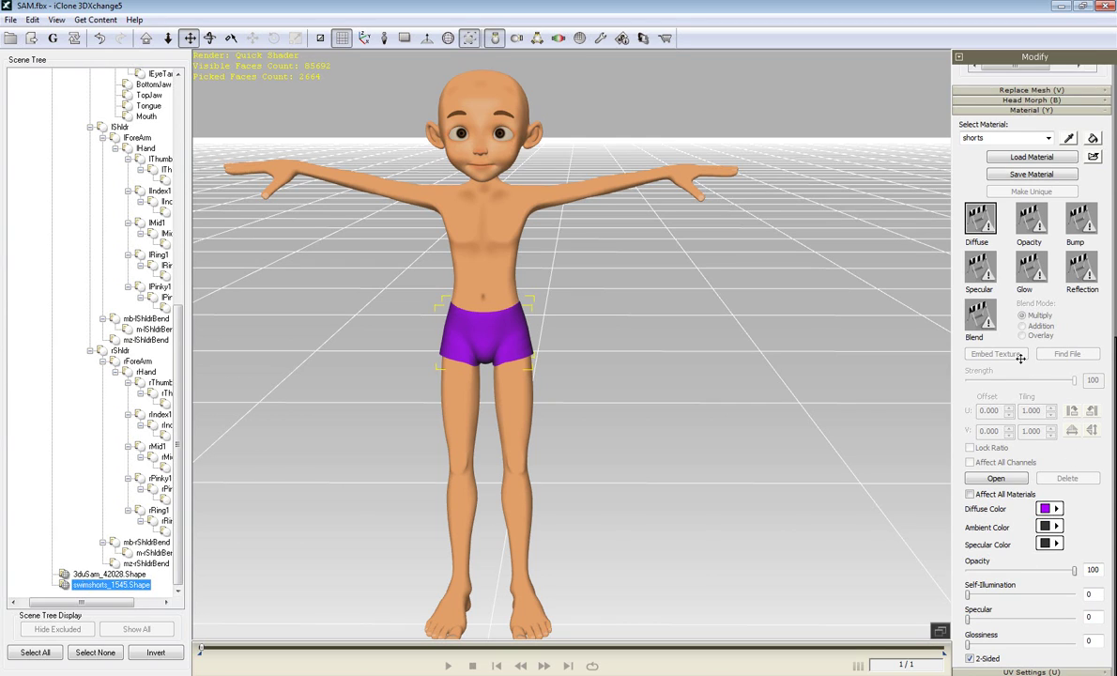
pyautogui.press('n')
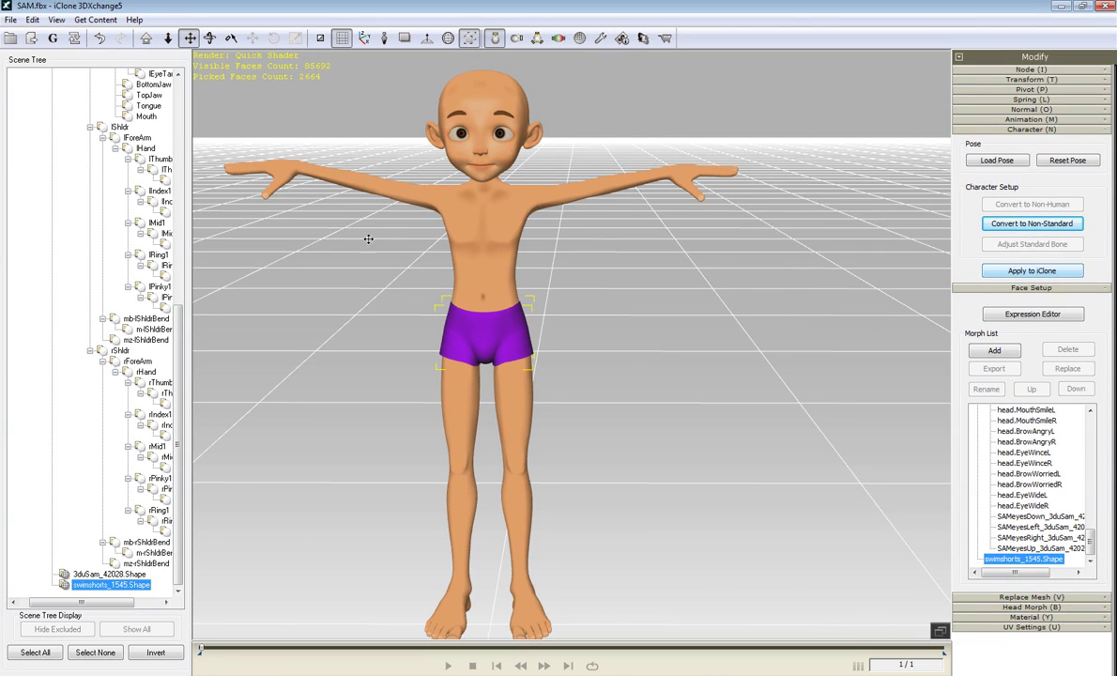
# Export SAM via File > Export, overwriting SAM.iAvatar and SAM_Animation.iMotion
pyautogui.click(12, 19)
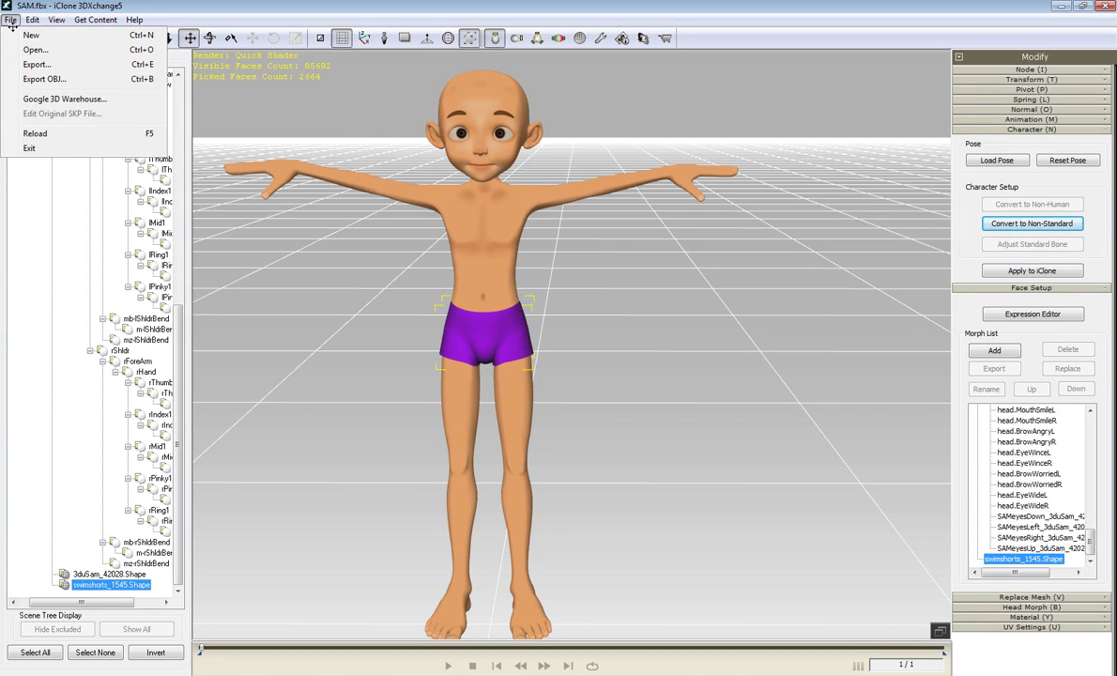
pyautogui.click(38, 63)
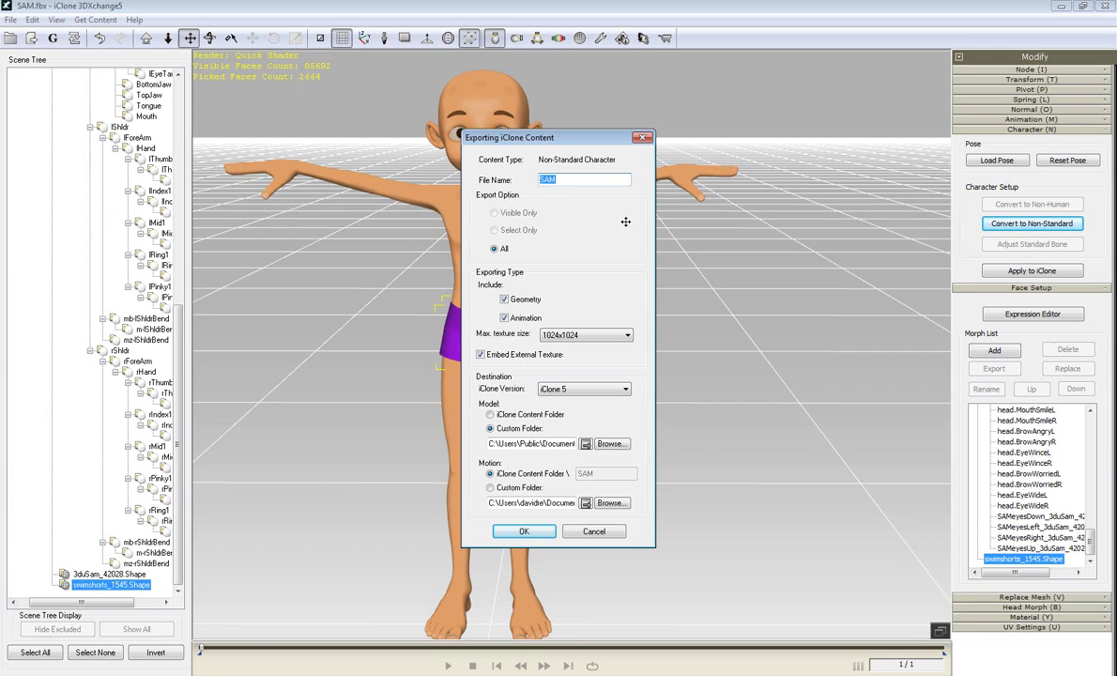
pyautogui.click(578, 181)
pyautogui.click(525, 531)
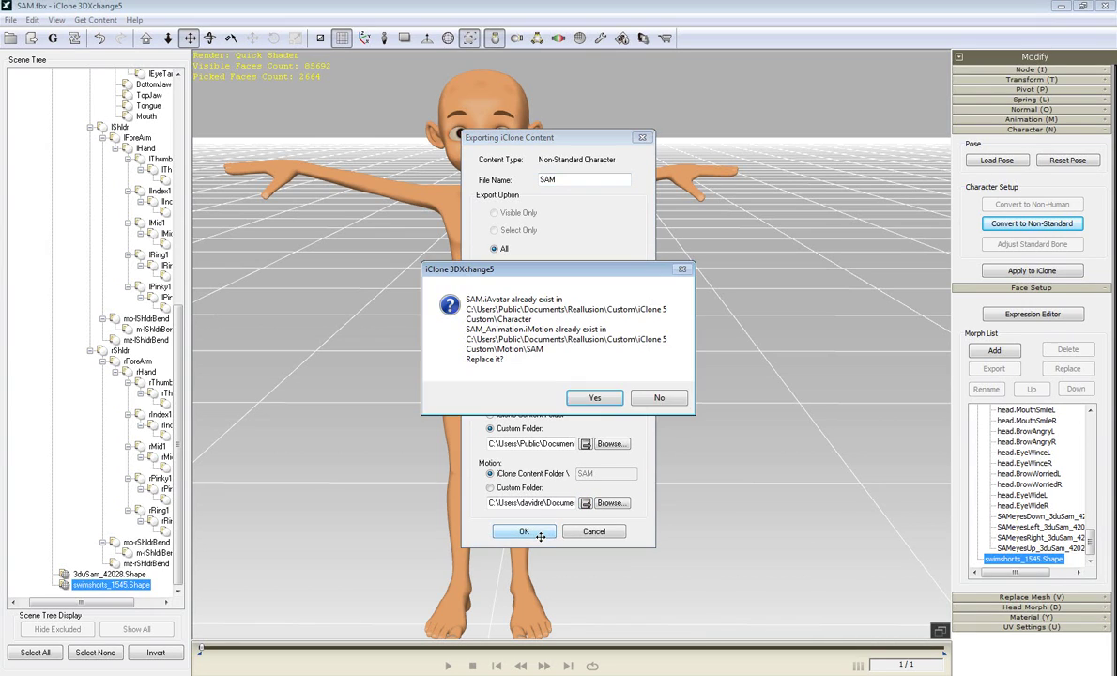
pyautogui.click(593, 397)
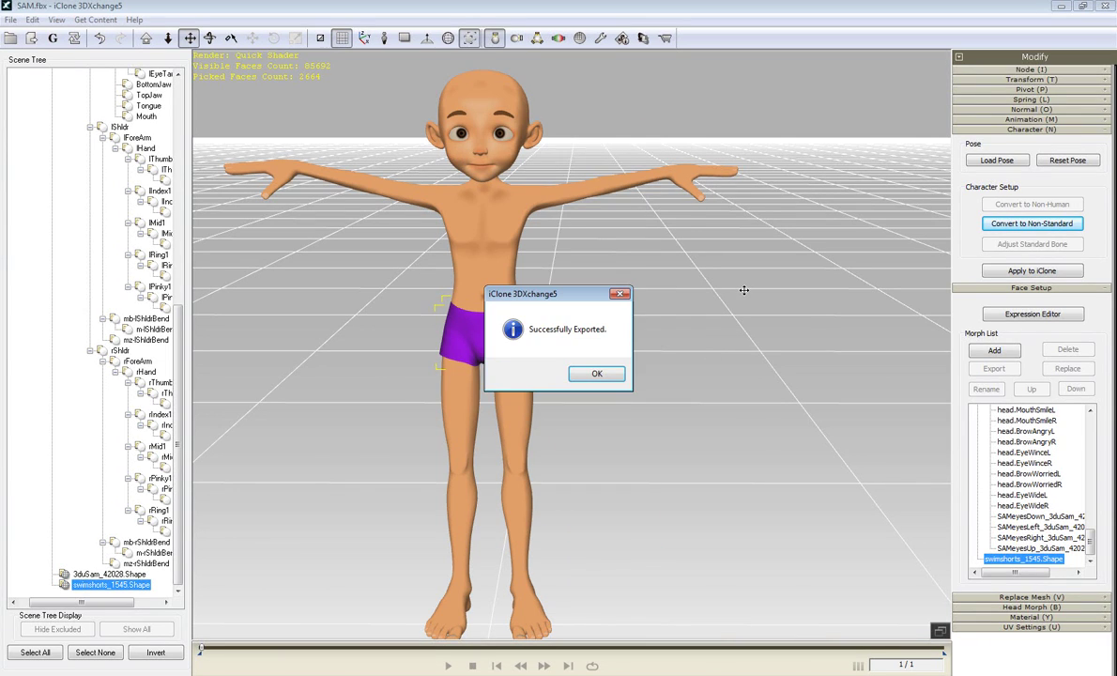
pyautogui.click(596, 374)
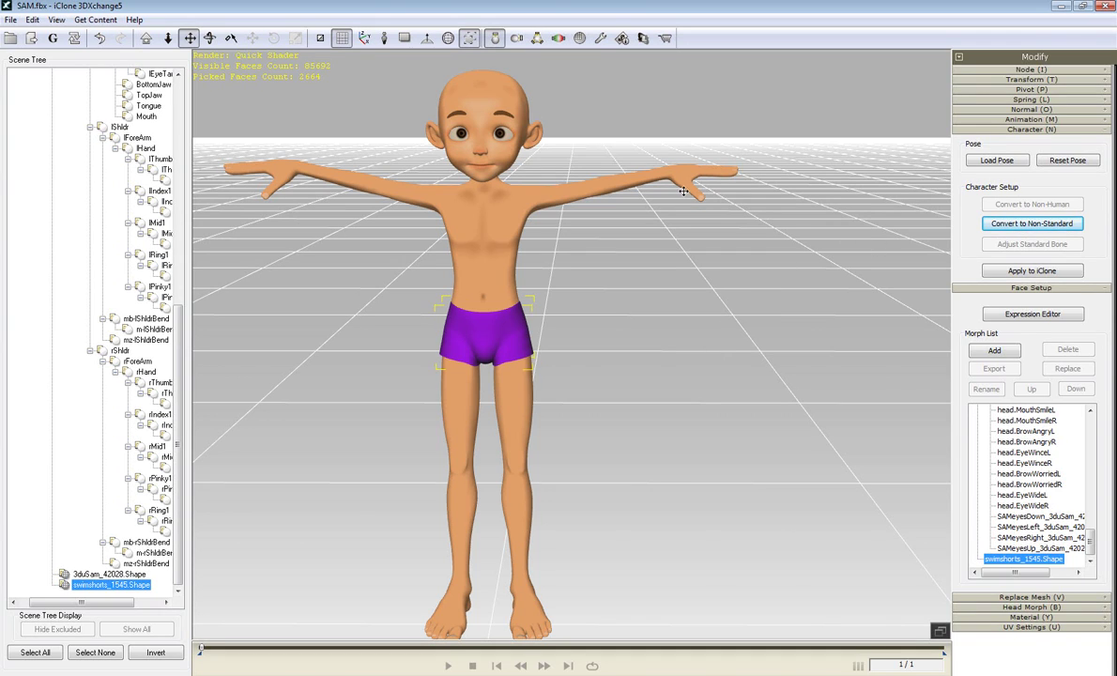
# Send SAM to iClone 5, frame the avatar close up, and scroll the Custom Actor library to SAM
pyautogui.click(1032, 271)
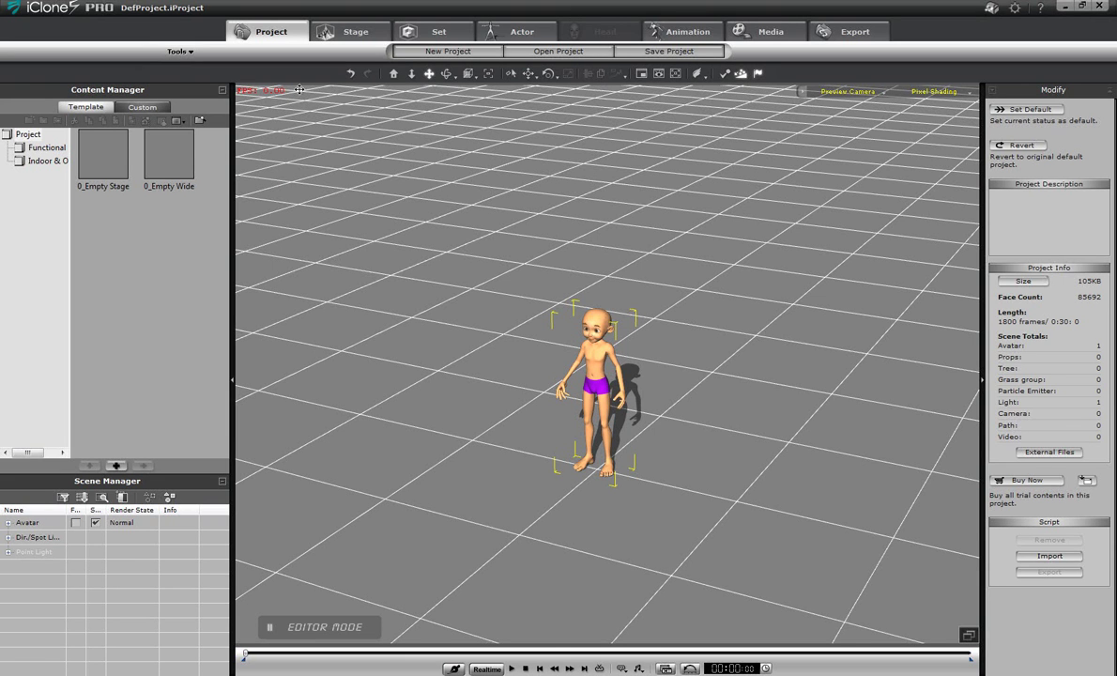
pyautogui.click(396, 74)
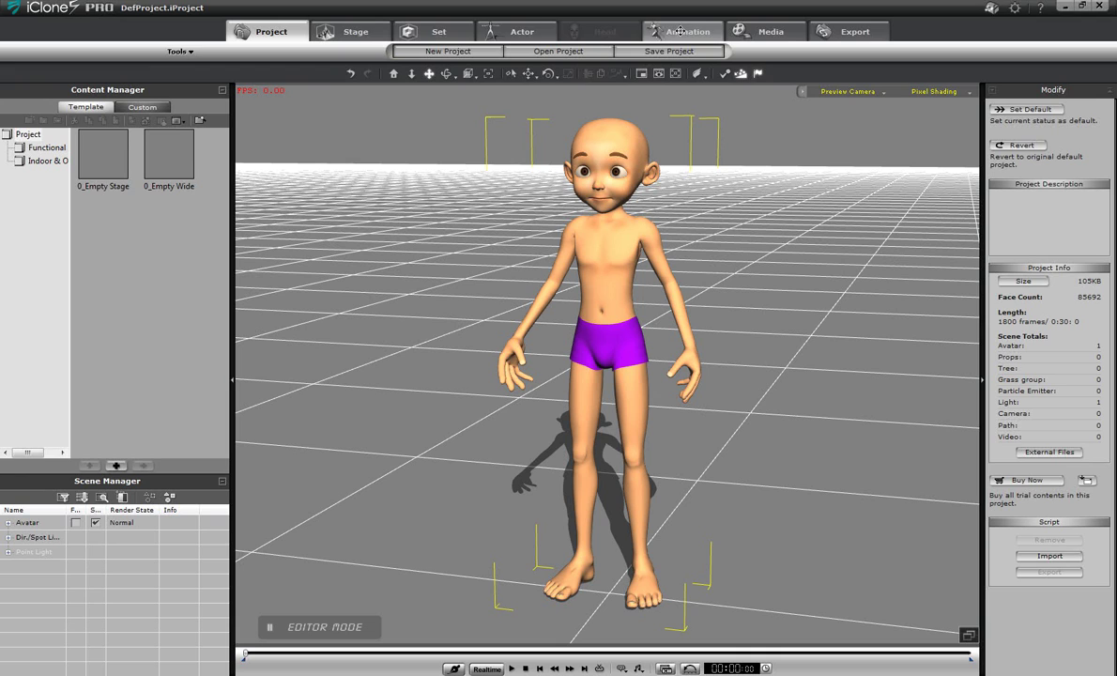
pyautogui.click(519, 32)
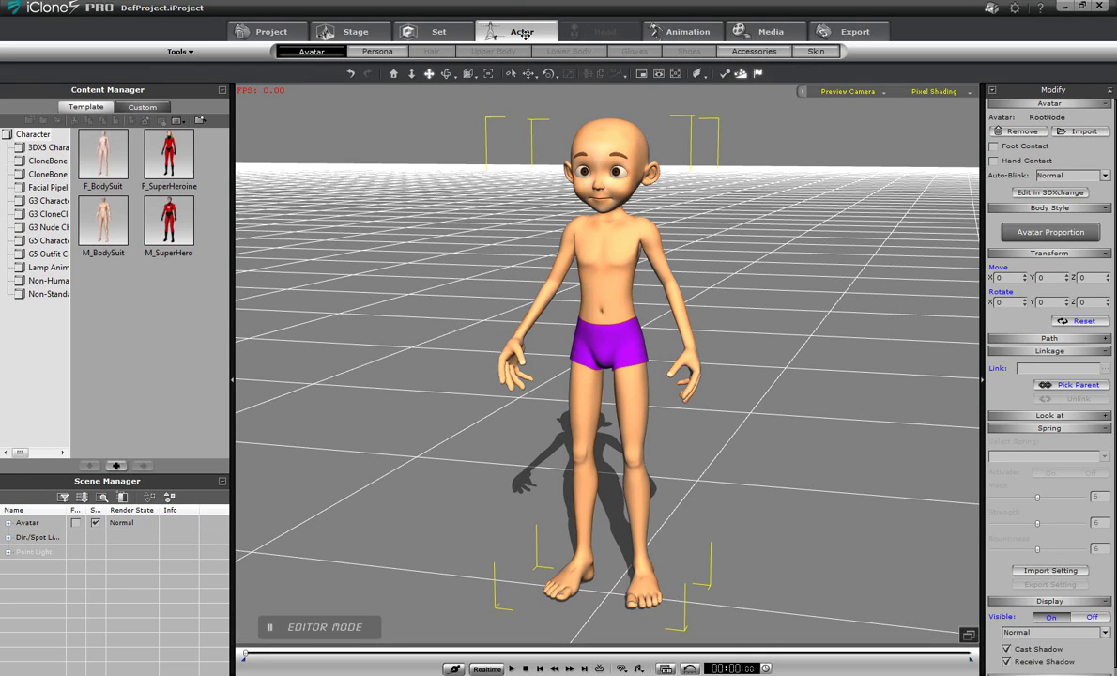
pyautogui.click(141, 106)
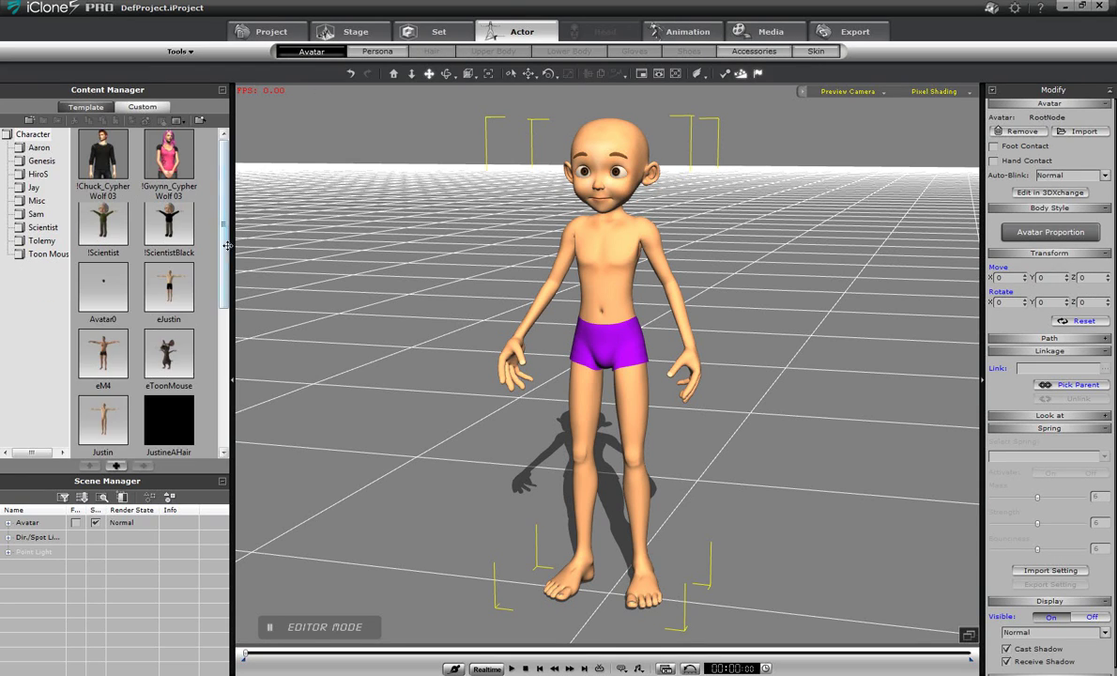
pyautogui.moveTo(225, 277); pyautogui.dragTo(226, 418)
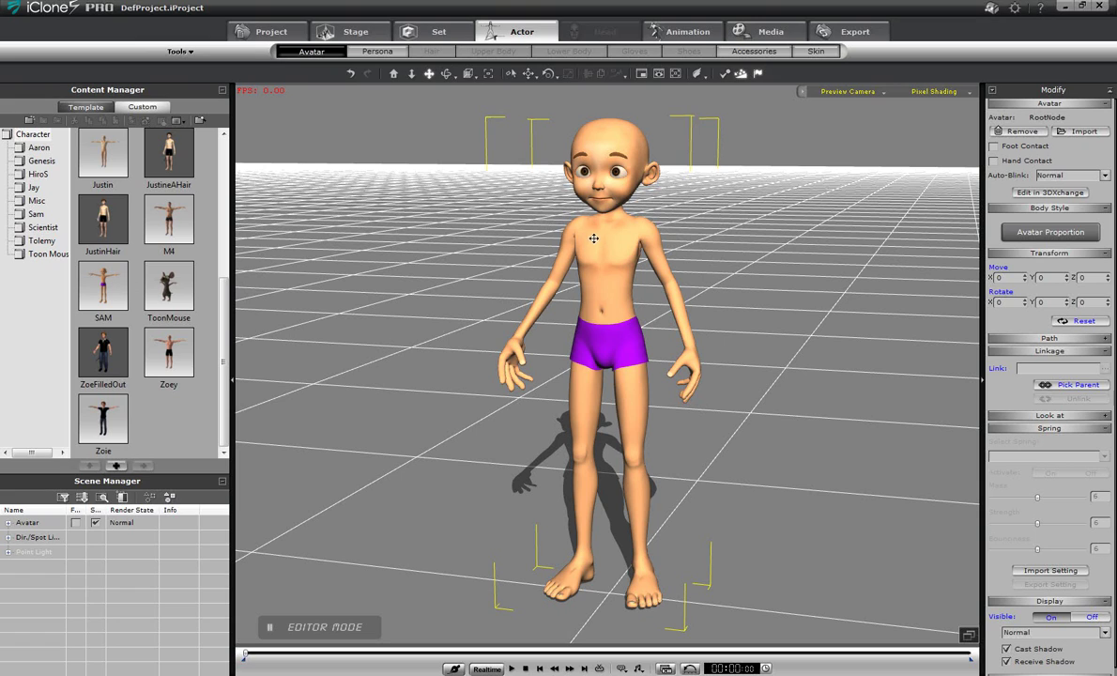
# Enter 'Hello, my name is Sam! I enjoy being an actor for iClone.' in the Text-to-Speech editor
pyautogui.click(687, 30)
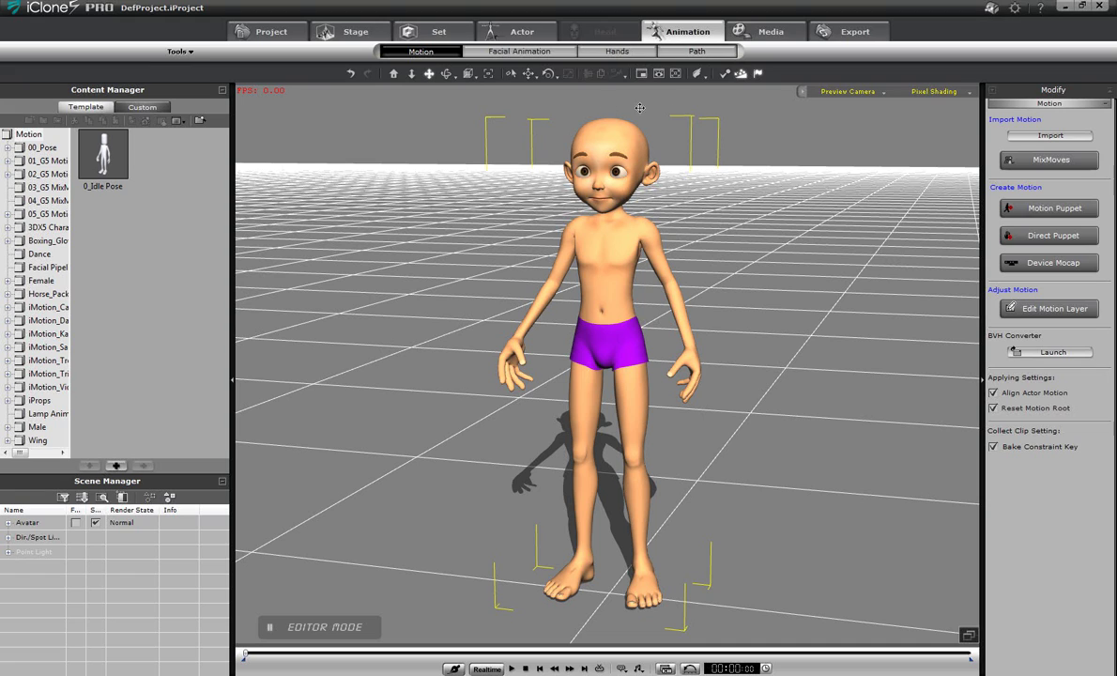
pyautogui.click(528, 52)
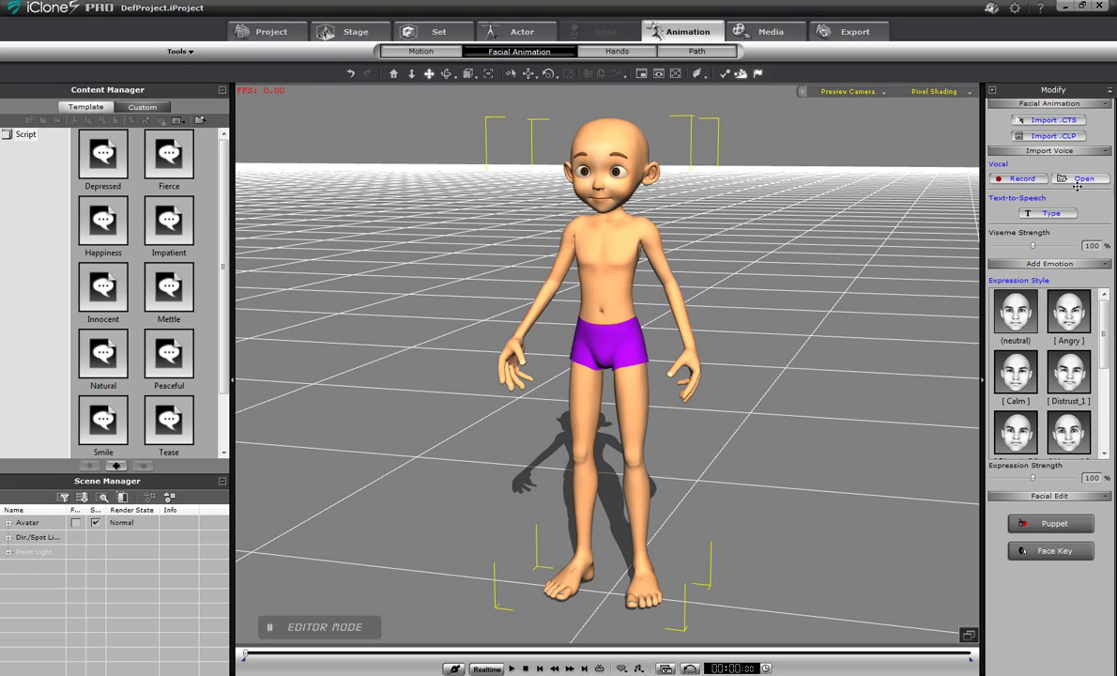
pyautogui.click(1048, 213)
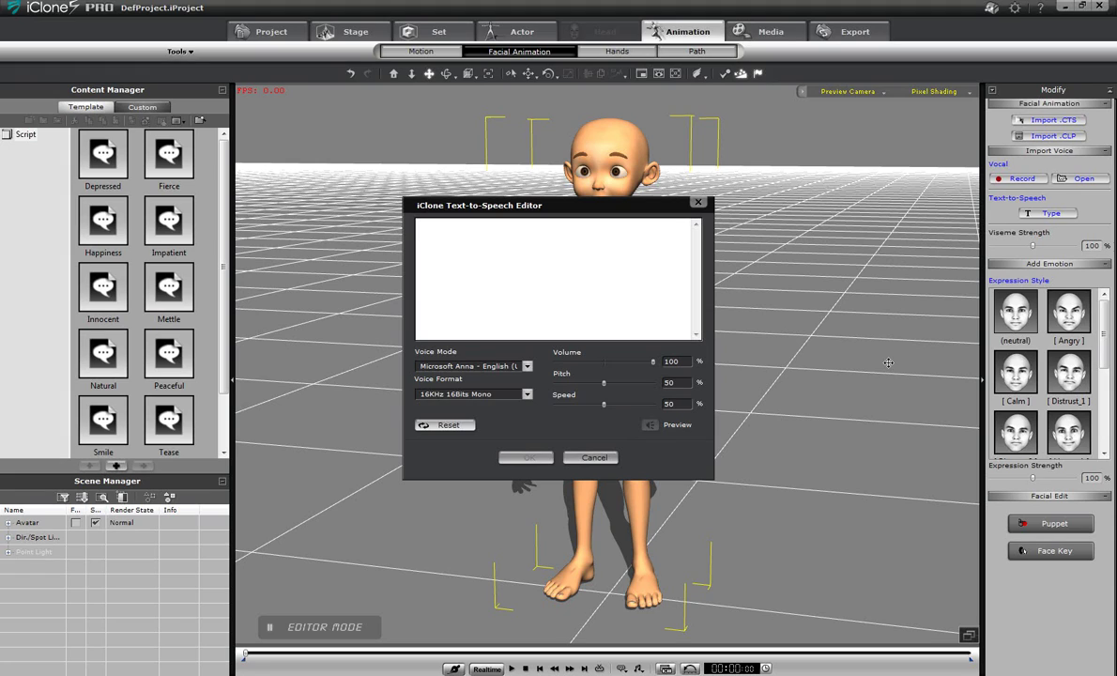
pyautogui.write('Hello, my name is Sam!')
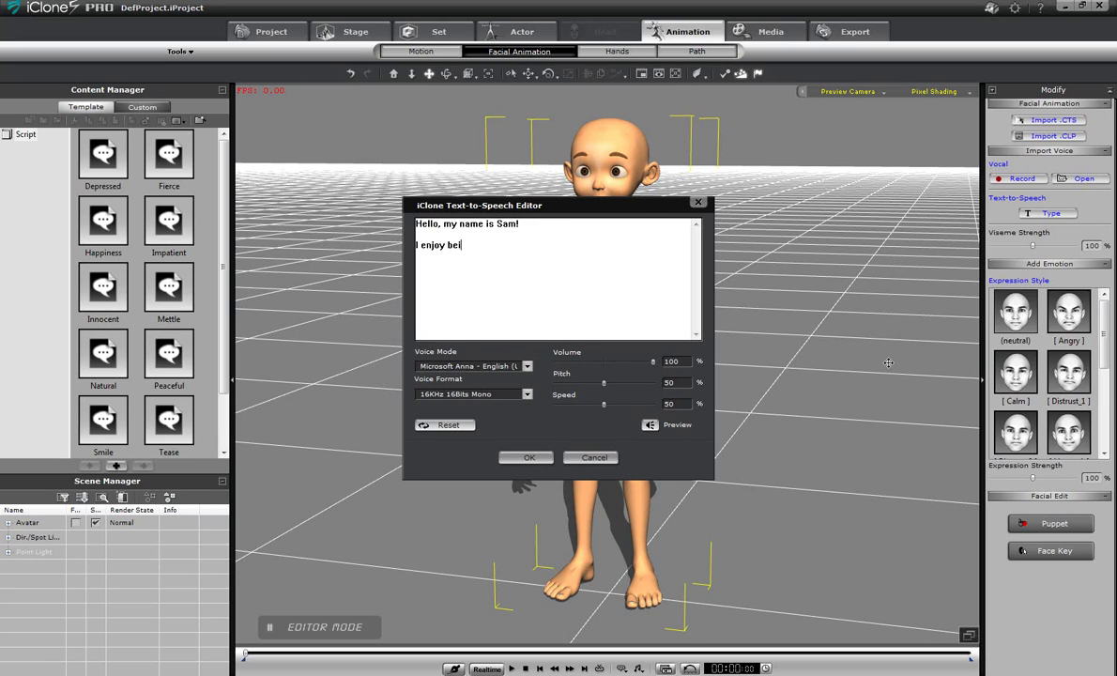
pyautogui.write('an actor for iClone.')
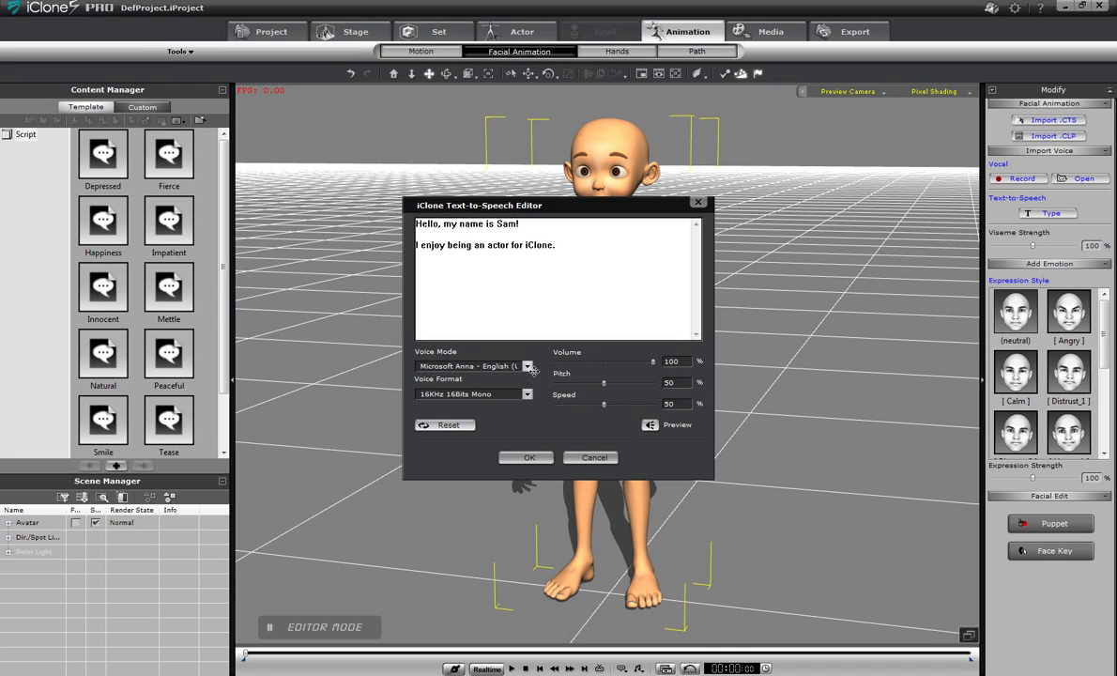
pyautogui.click(528, 366)
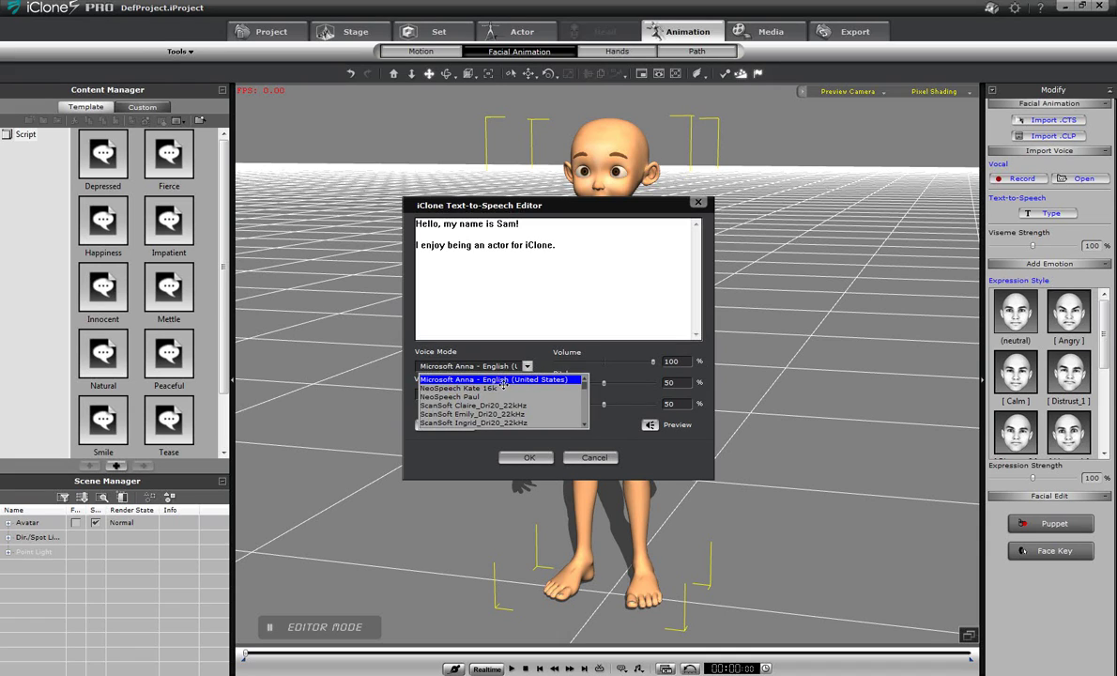
# Choose the NeoSpeech Paul voice with Pitch 9 and Speed 33, preview it, and apply the lip-sync
pyautogui.click(472, 398)
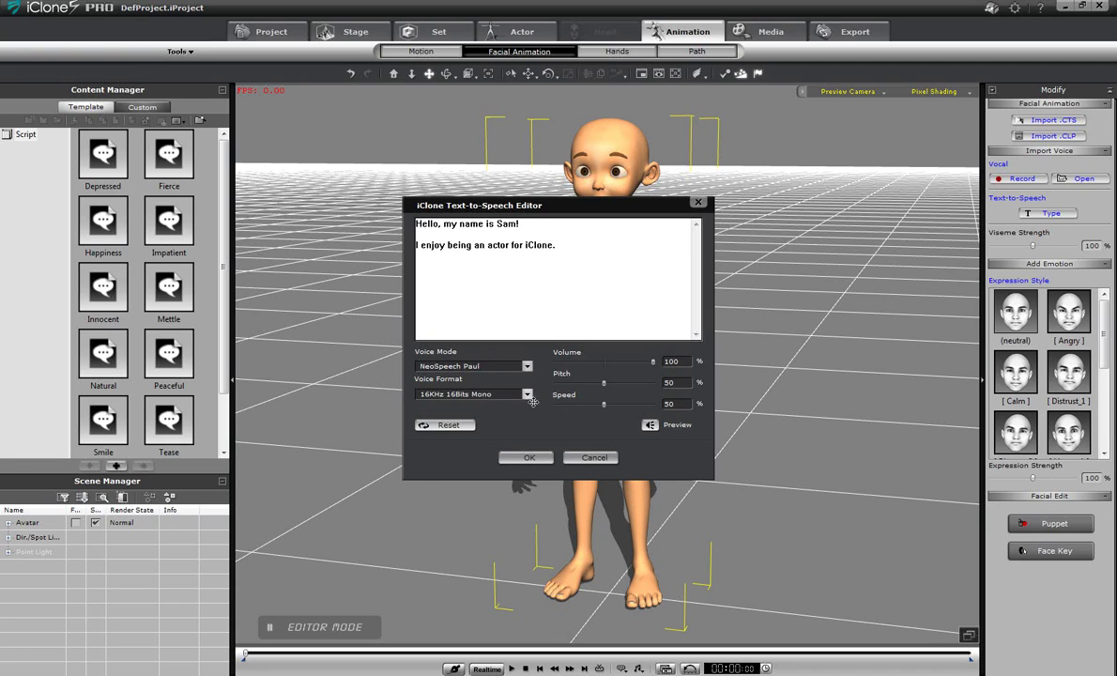
pyautogui.moveTo(609, 390); pyautogui.dragTo(568, 393)
pyautogui.click(707, 434)
pyautogui.moveTo(606, 405); pyautogui.dragTo(586, 405)
pyautogui.click(657, 427)
pyautogui.click(528, 457)
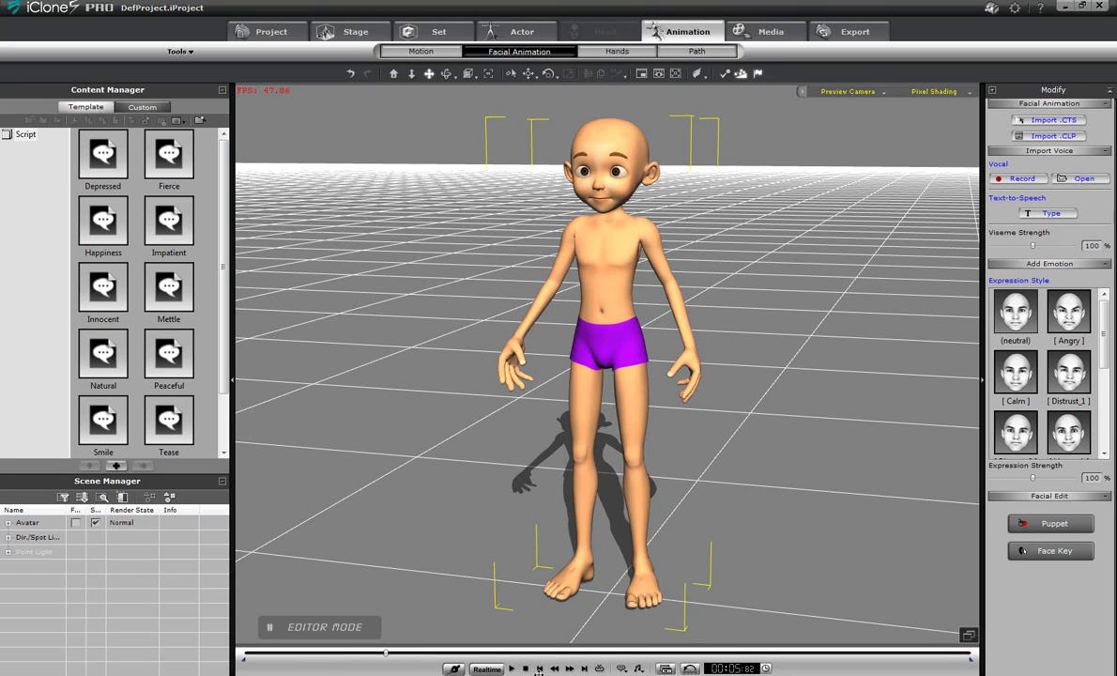
# Rewind SAM's timeline to the start and preview face puppeteering with the 01_Chuck profile
pyautogui.click(527, 670)
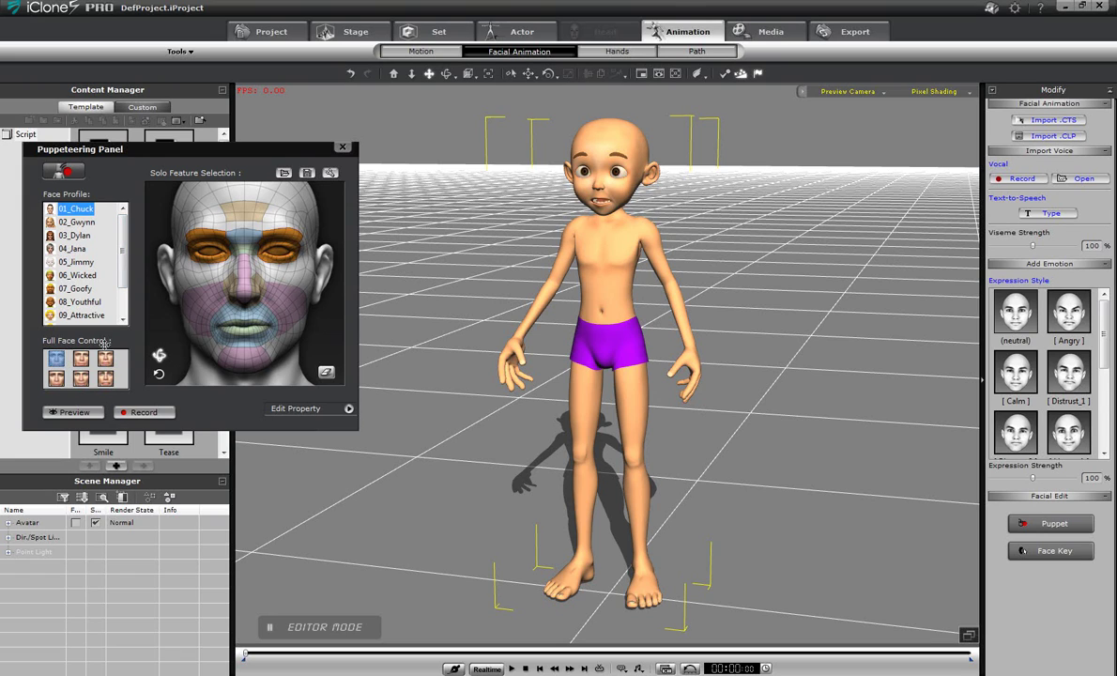
pyautogui.click(73, 412)
pyautogui.press('space')
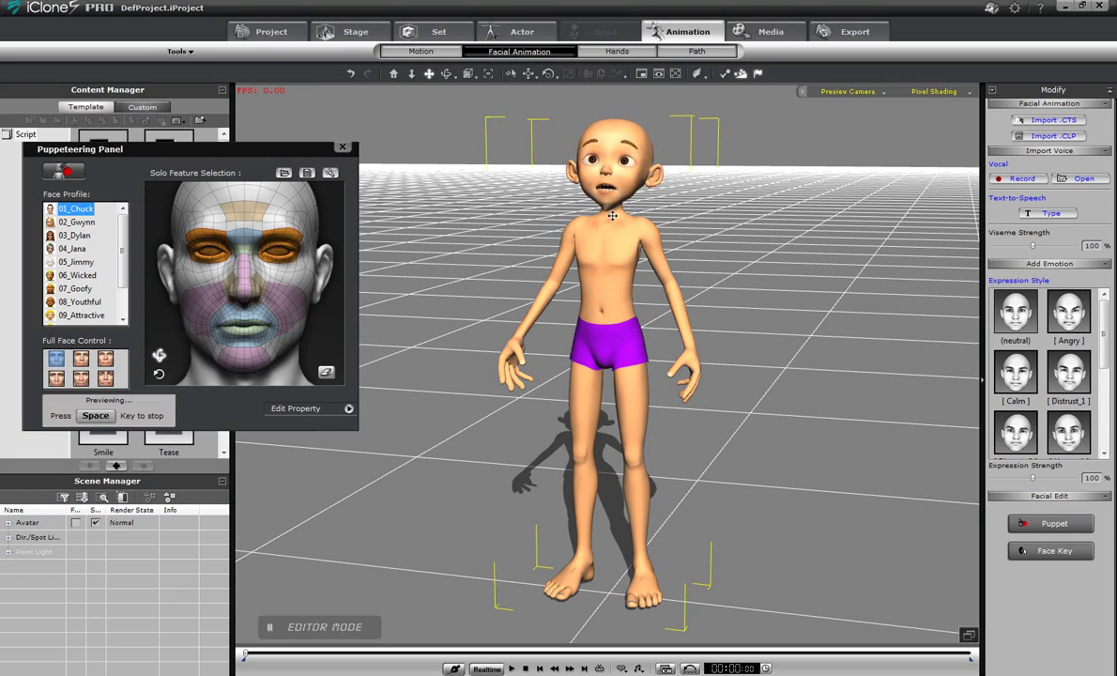
pyautogui.press('space')
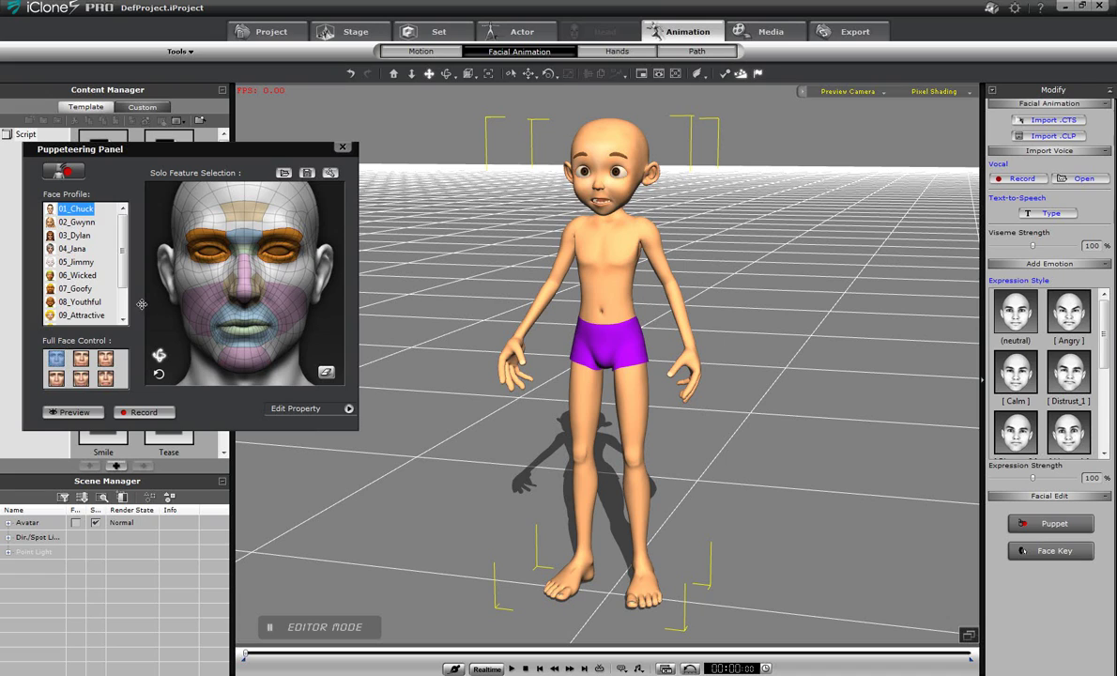
pyautogui.scroll(-1, 128, 315)
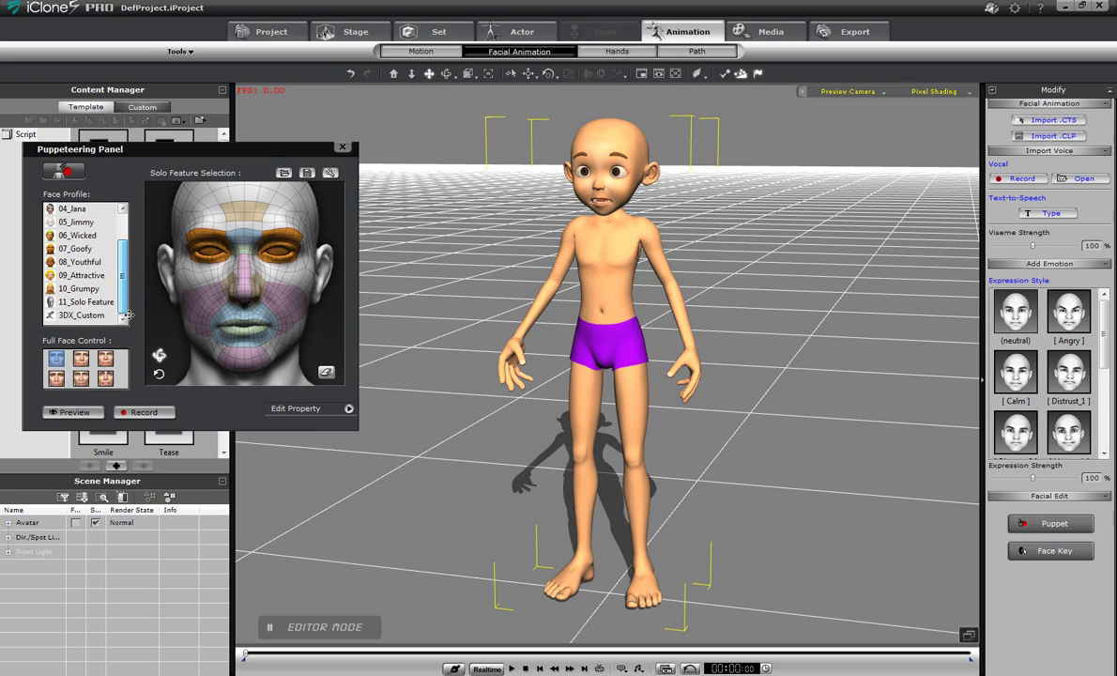
# Select the 3DX_Custom face profile and preview its eye puppeteering twice
pyautogui.click(80, 315)
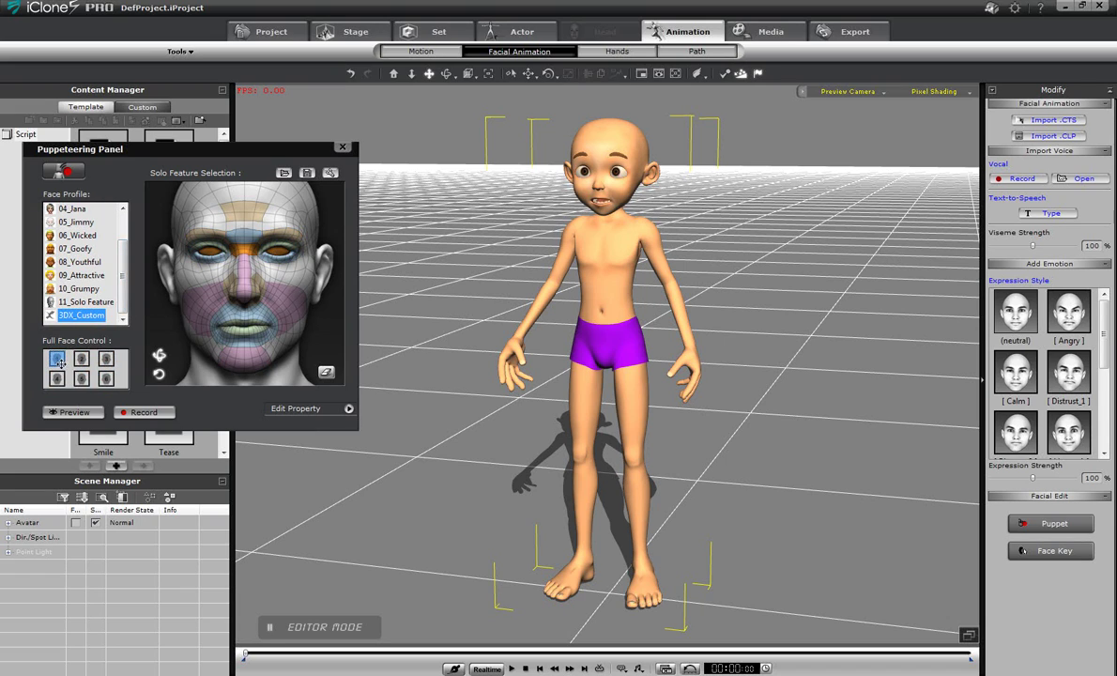
pyautogui.click(93, 412)
pyautogui.press('space')
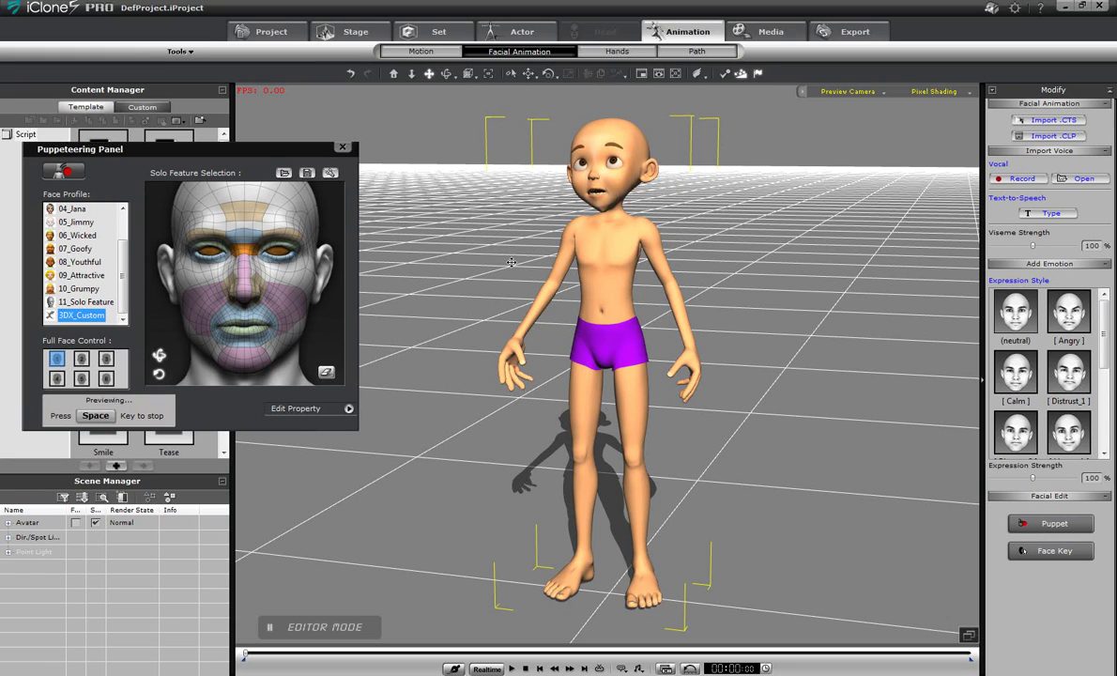
pyautogui.press('space')
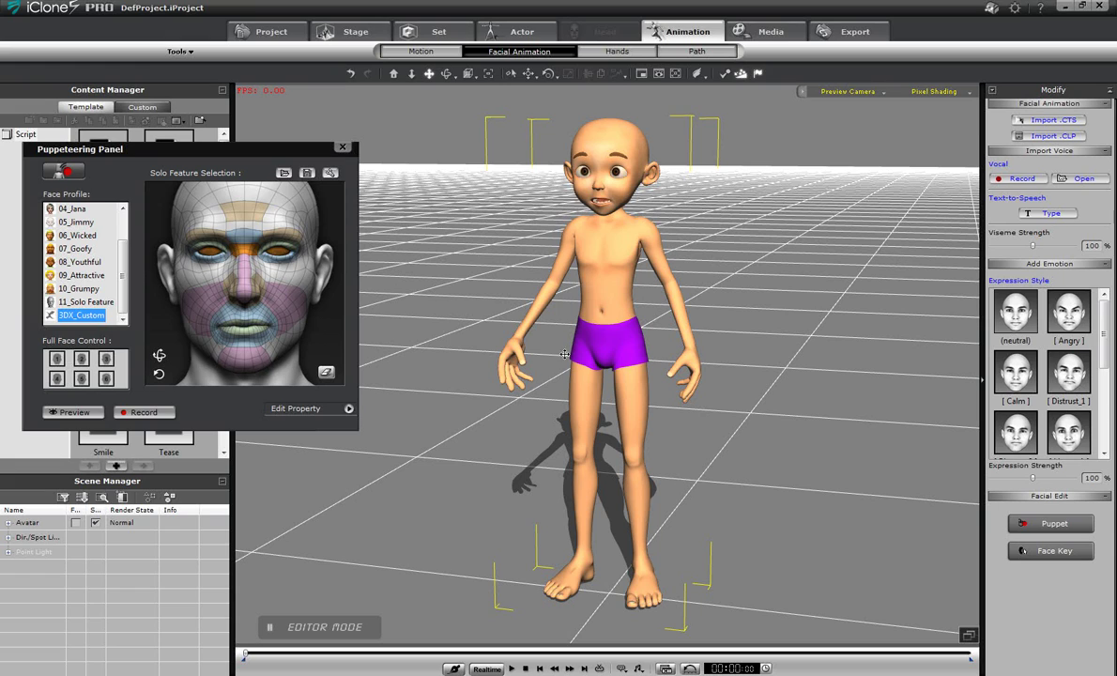
pyautogui.press('space')
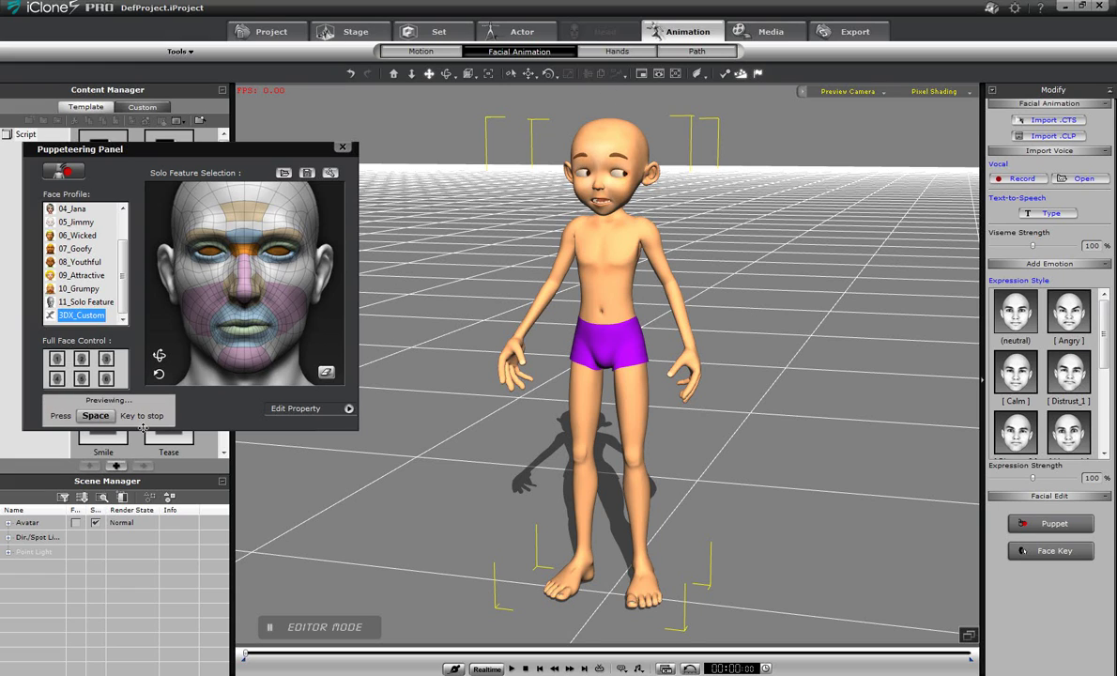
pyautogui.press('space')
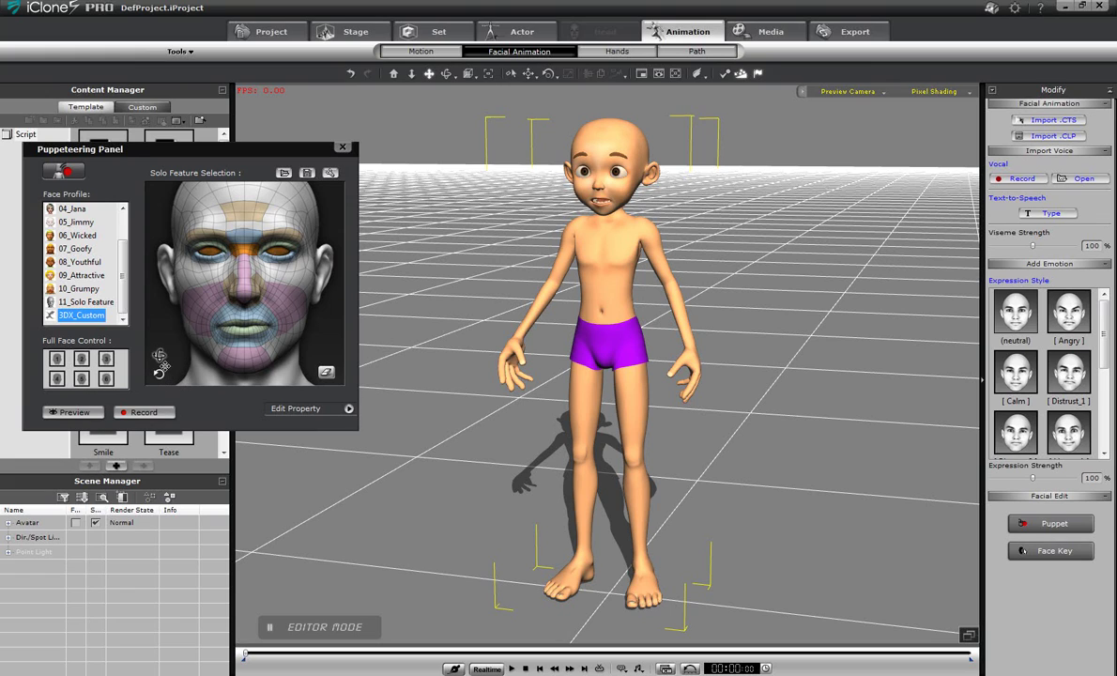
# Limit puppeteering to the first Full Face Control and start recording the performance
pyautogui.click(57, 358)
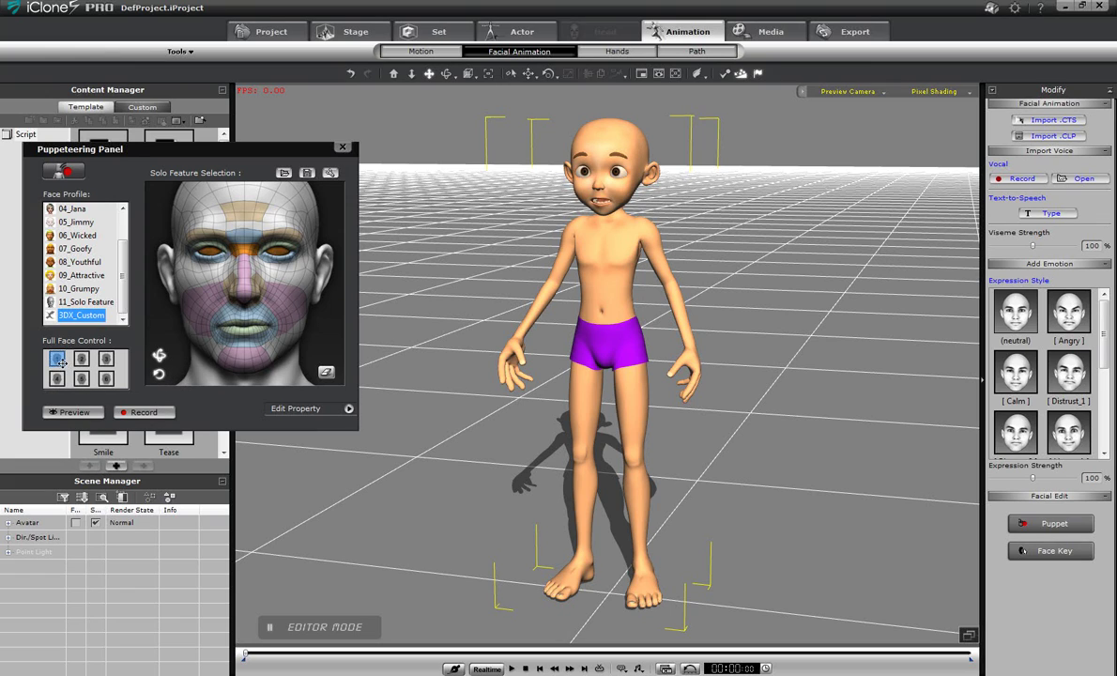
pyautogui.click(138, 412)
pyautogui.press('space')
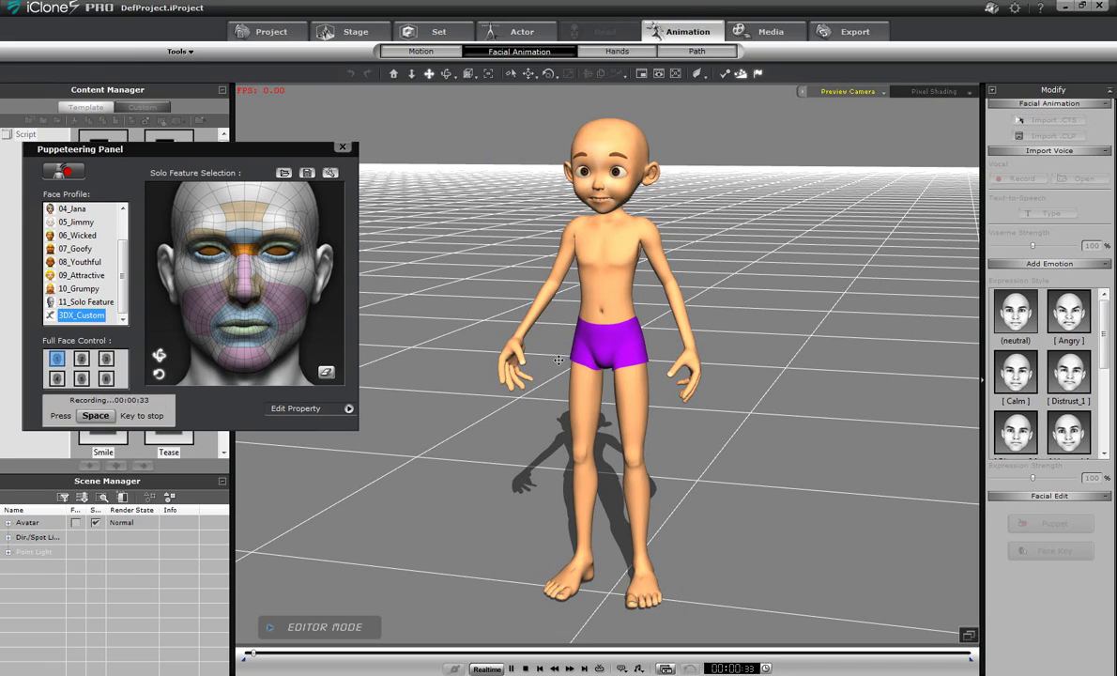